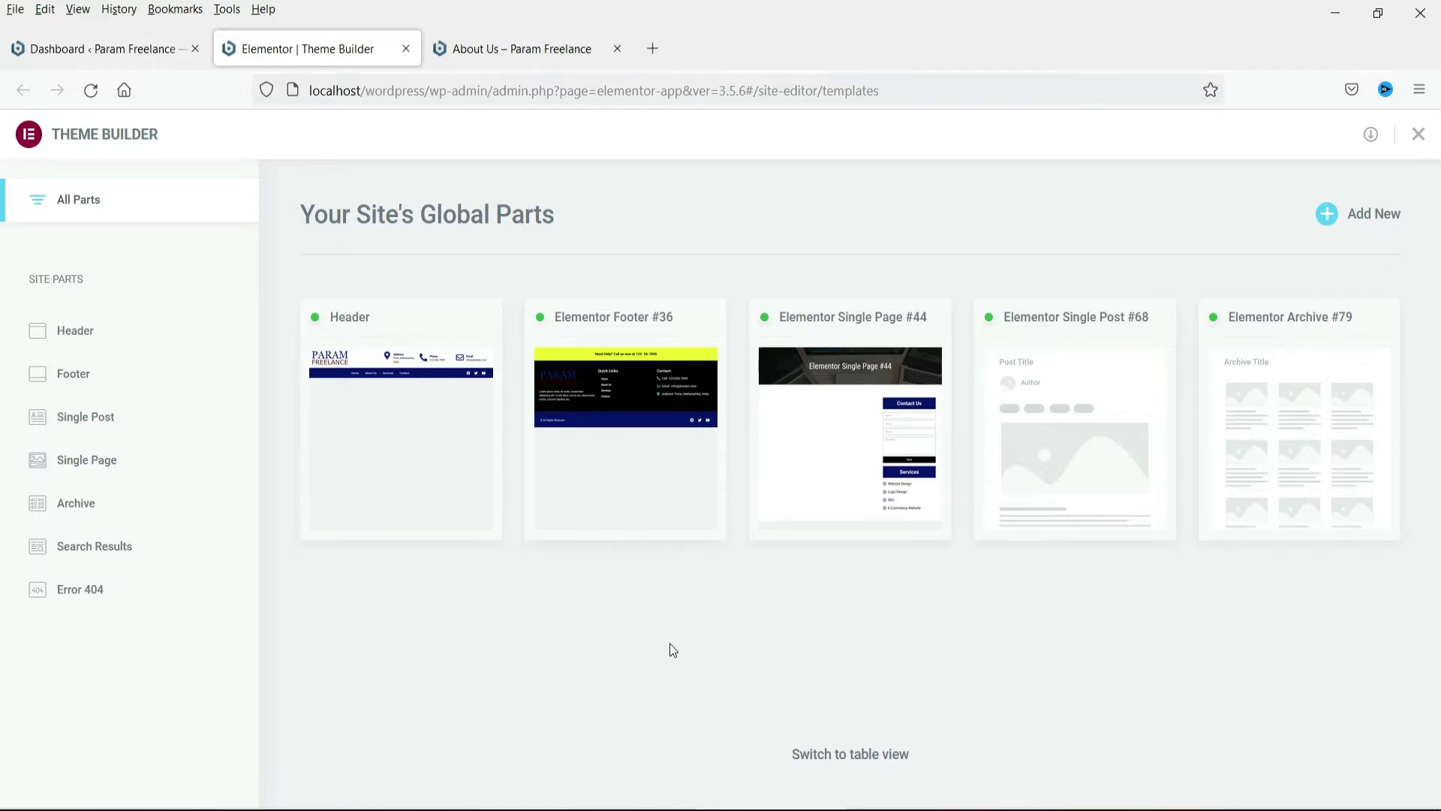
# Step: Copy the About Us page URL and load its nonexistent about-us-2 variant in a new tab
pyautogui.hotkey('ctrl', 'Tab')
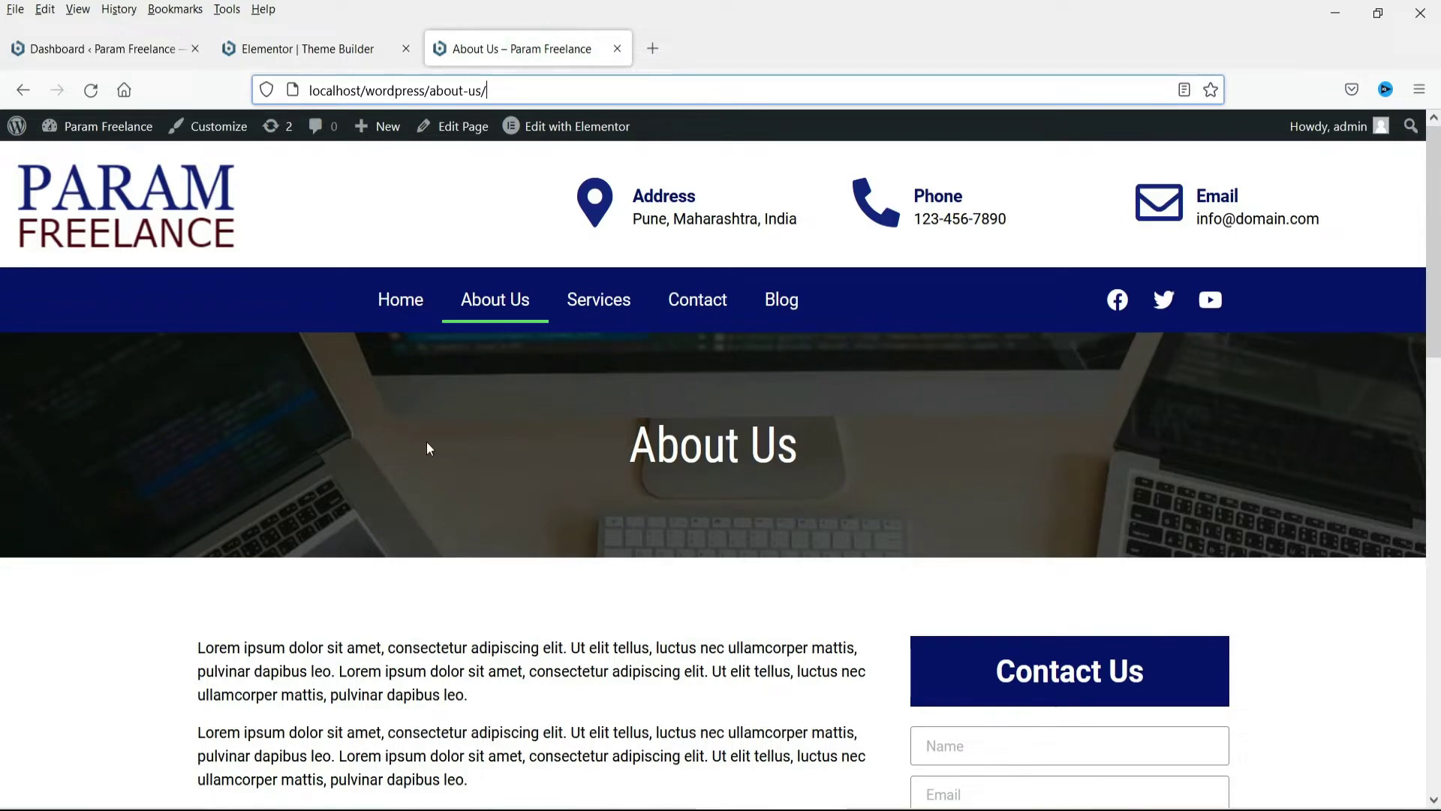
pyautogui.click(525, 88)
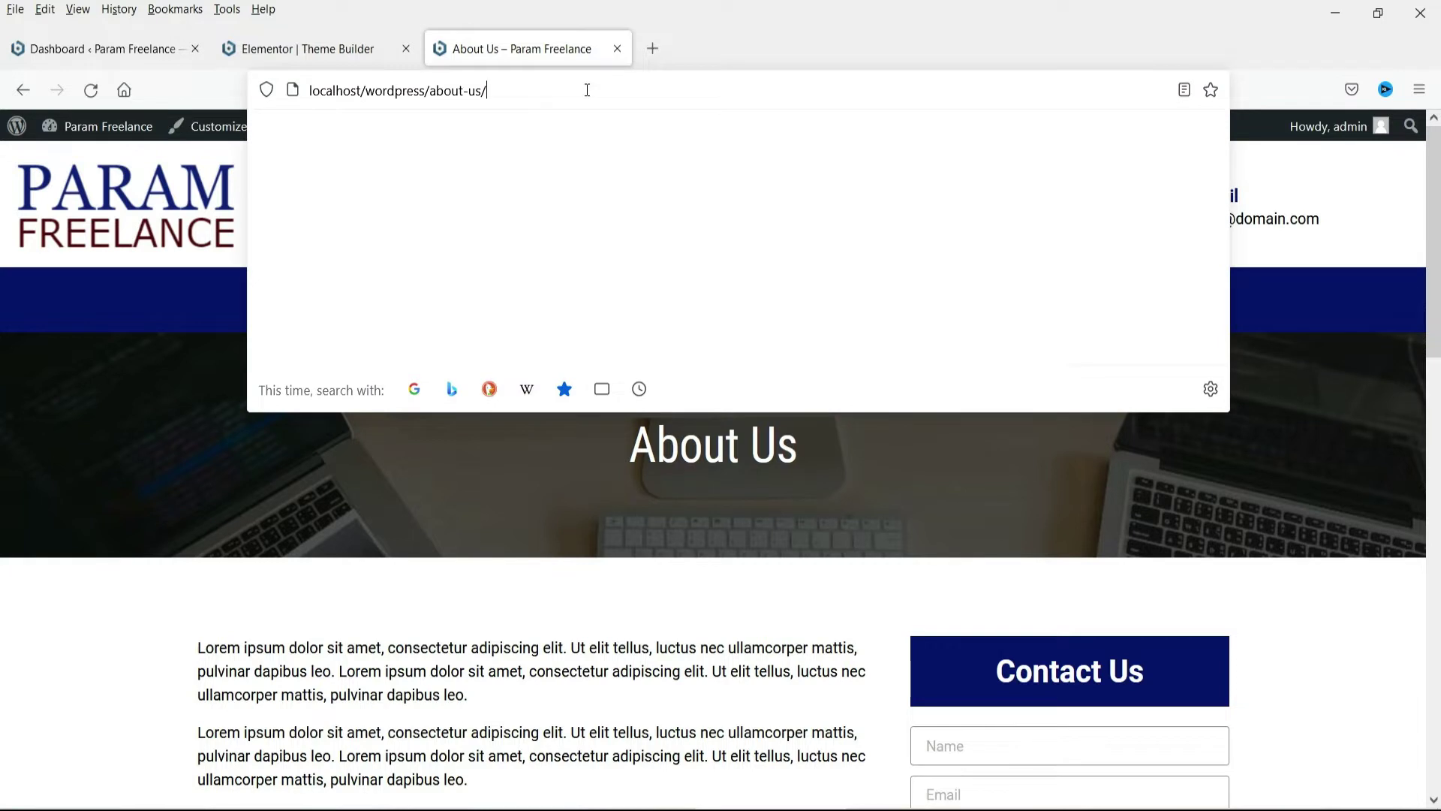
pyautogui.tripleClick(633, 89)
pyautogui.hotkey('ctrl', 'c')
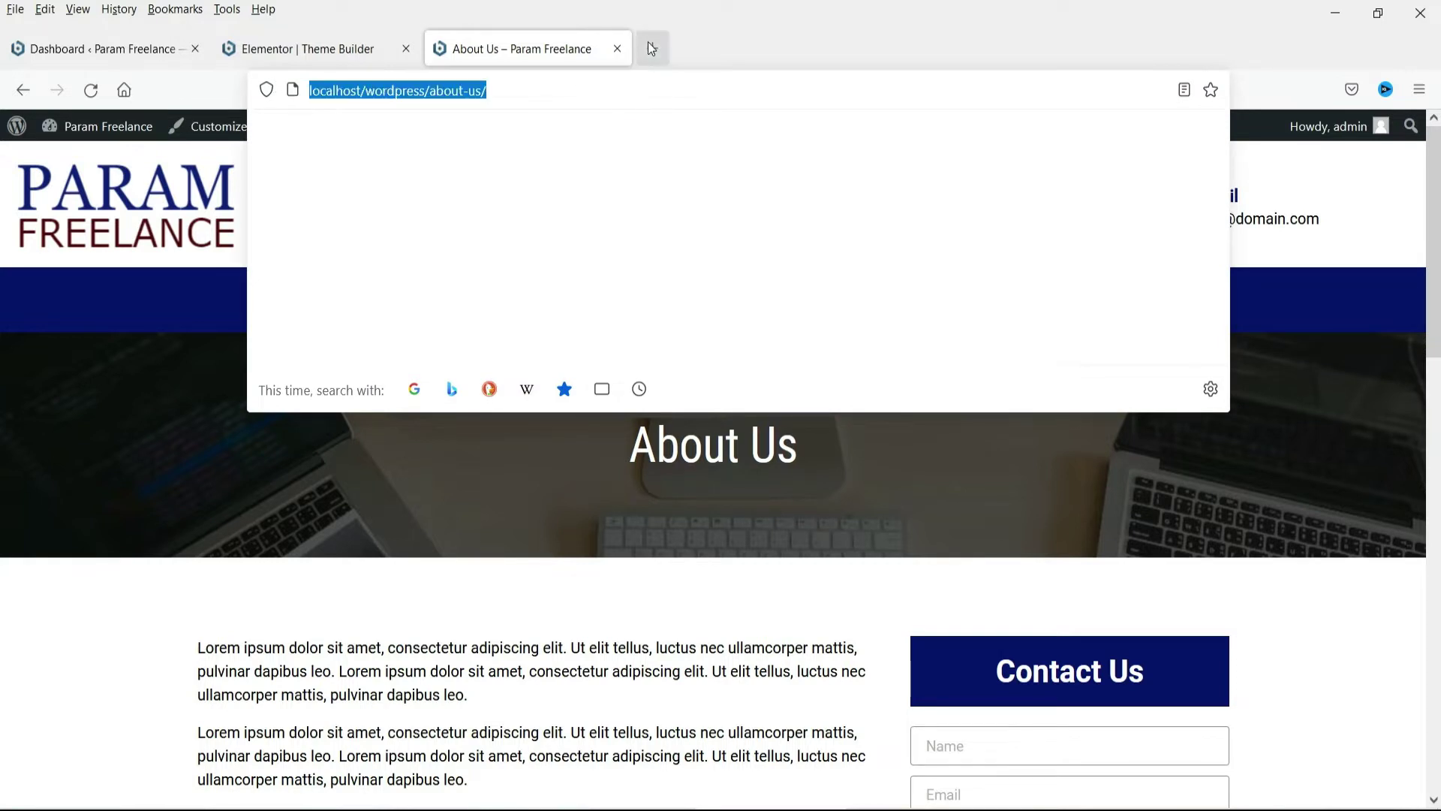
pyautogui.click(653, 50)
pyautogui.hotkey('ctrl', 'v')
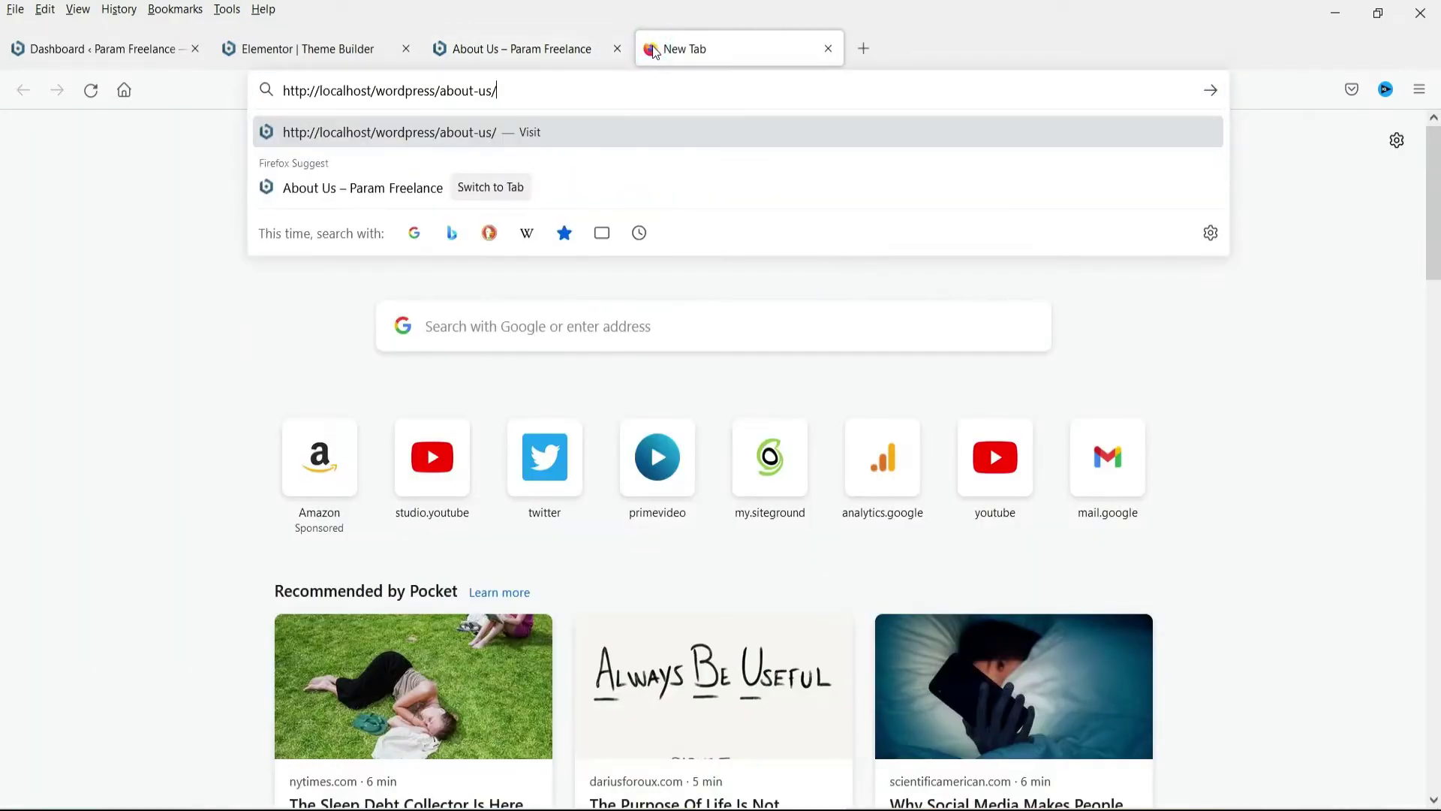
pyautogui.press('BackSpace')
pyautogui.write('-')
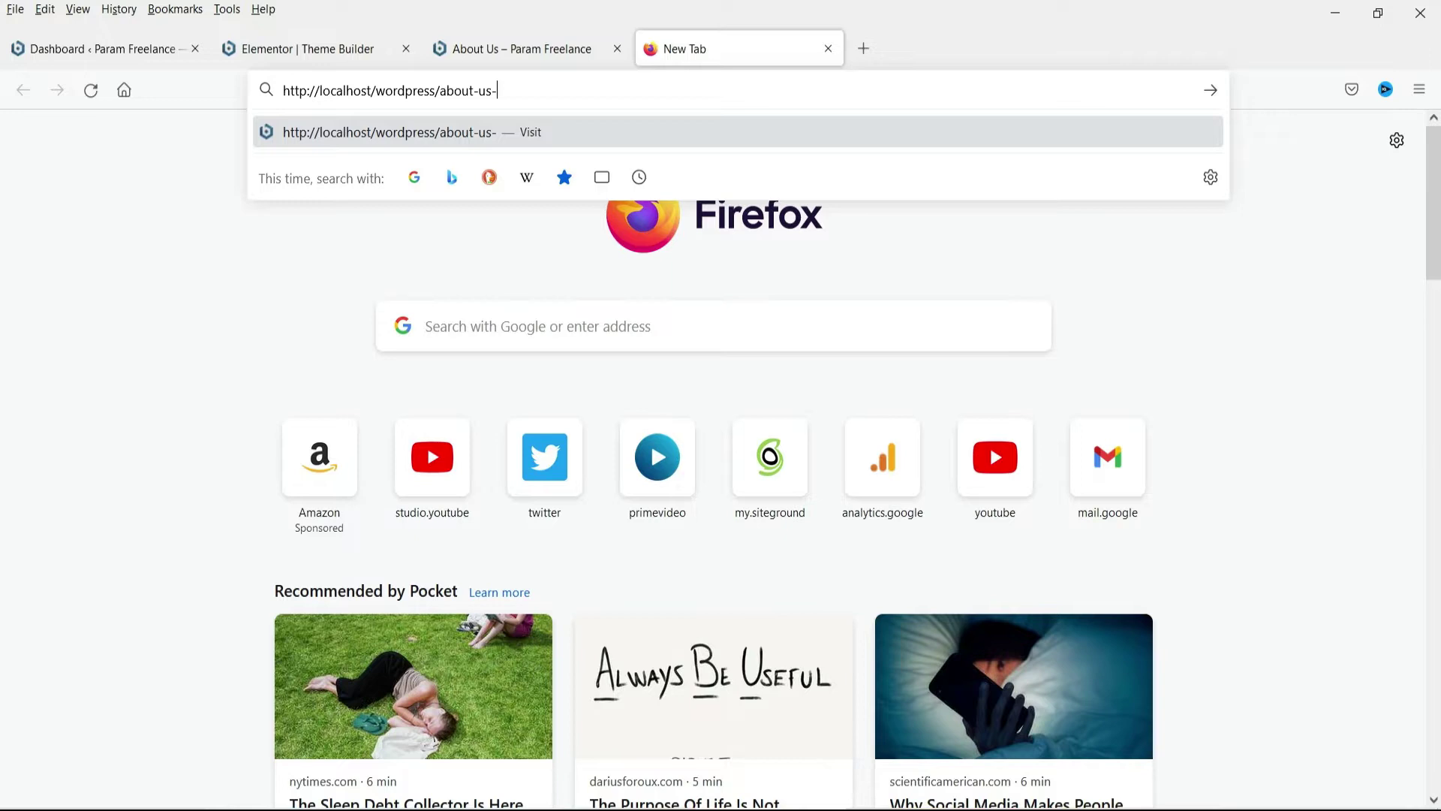
pyautogui.write('2')
pyautogui.press('Return')
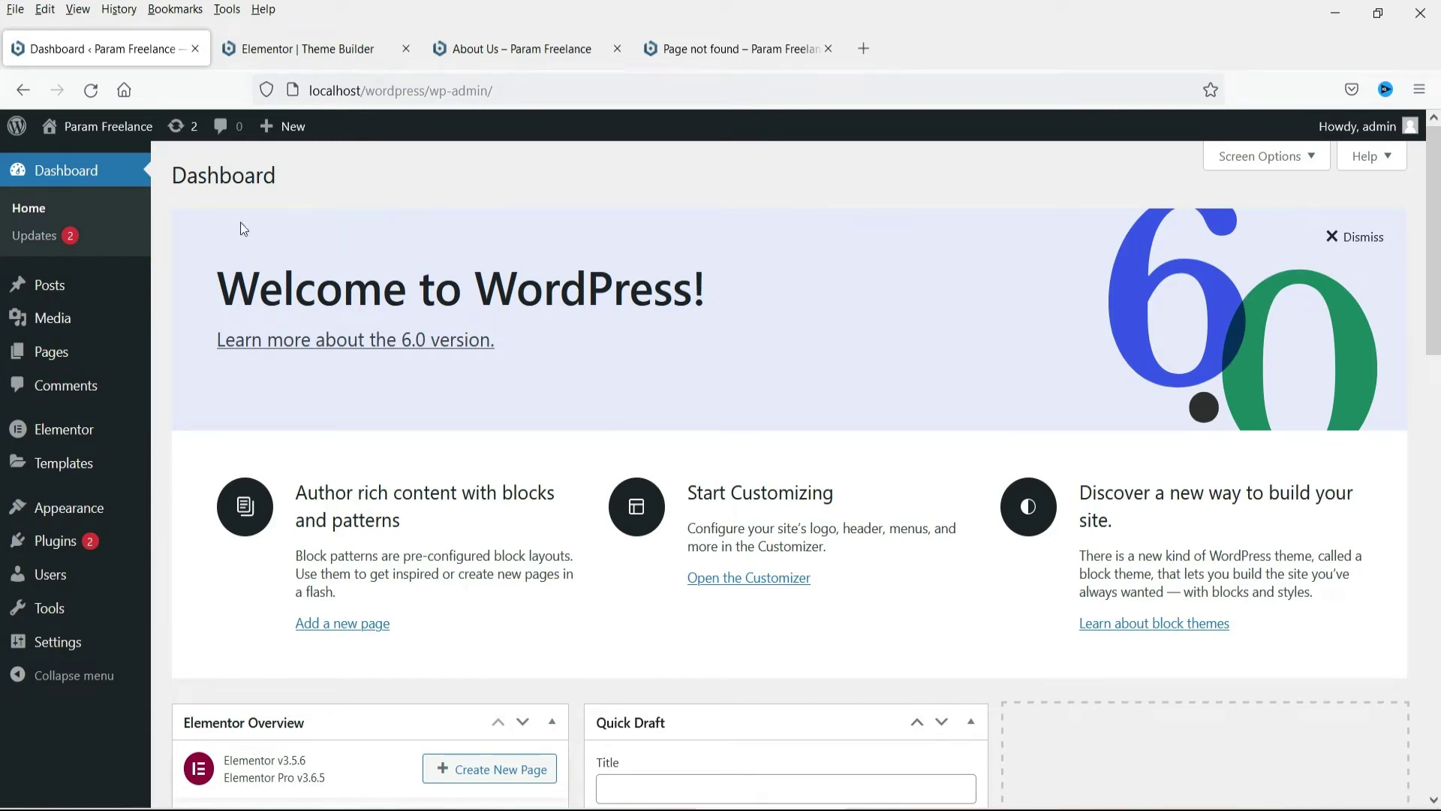
# Step: Add a new Error 404 template, then preview and dismiss the crying-man 404 block
pyautogui.moveTo(79, 463)
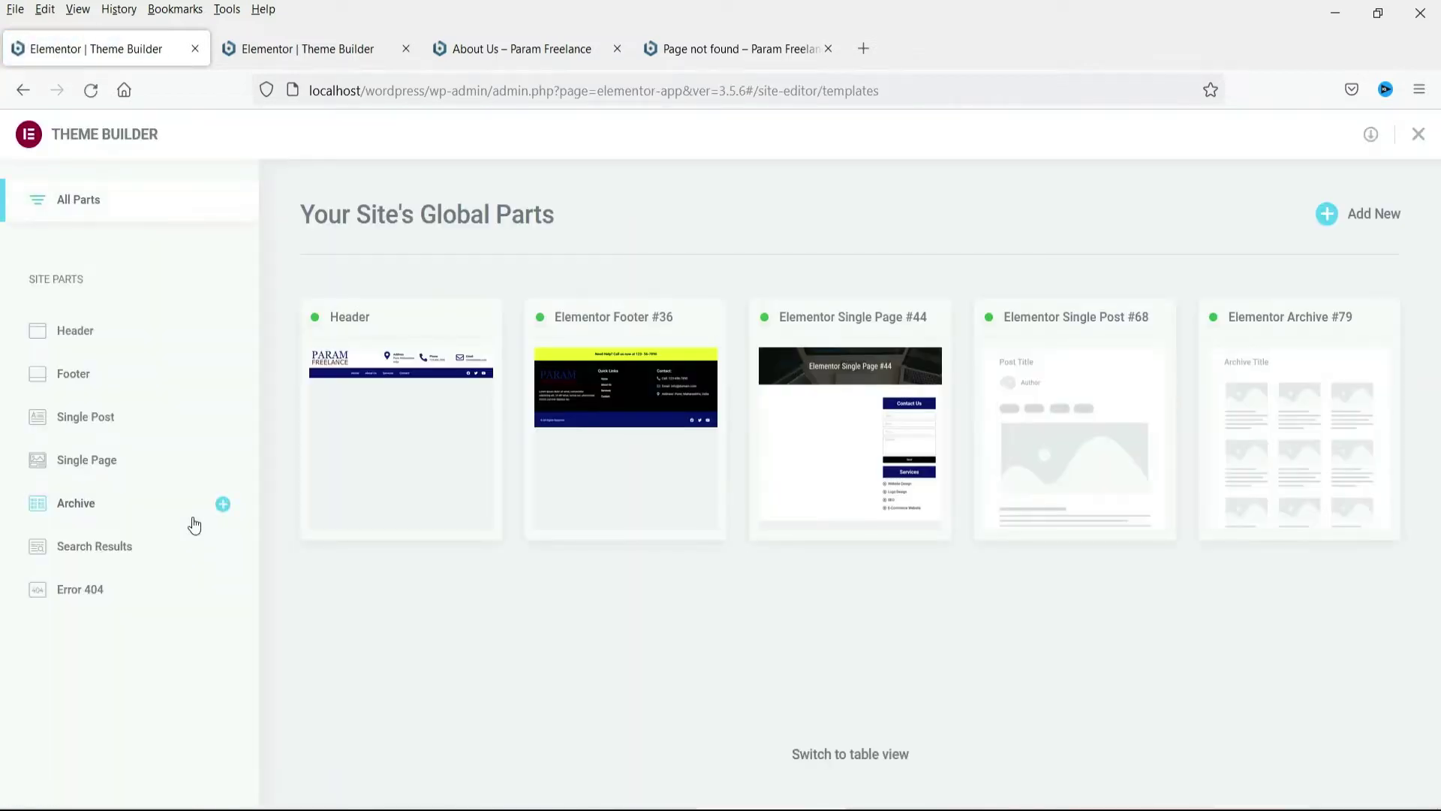
pyautogui.click(80, 591)
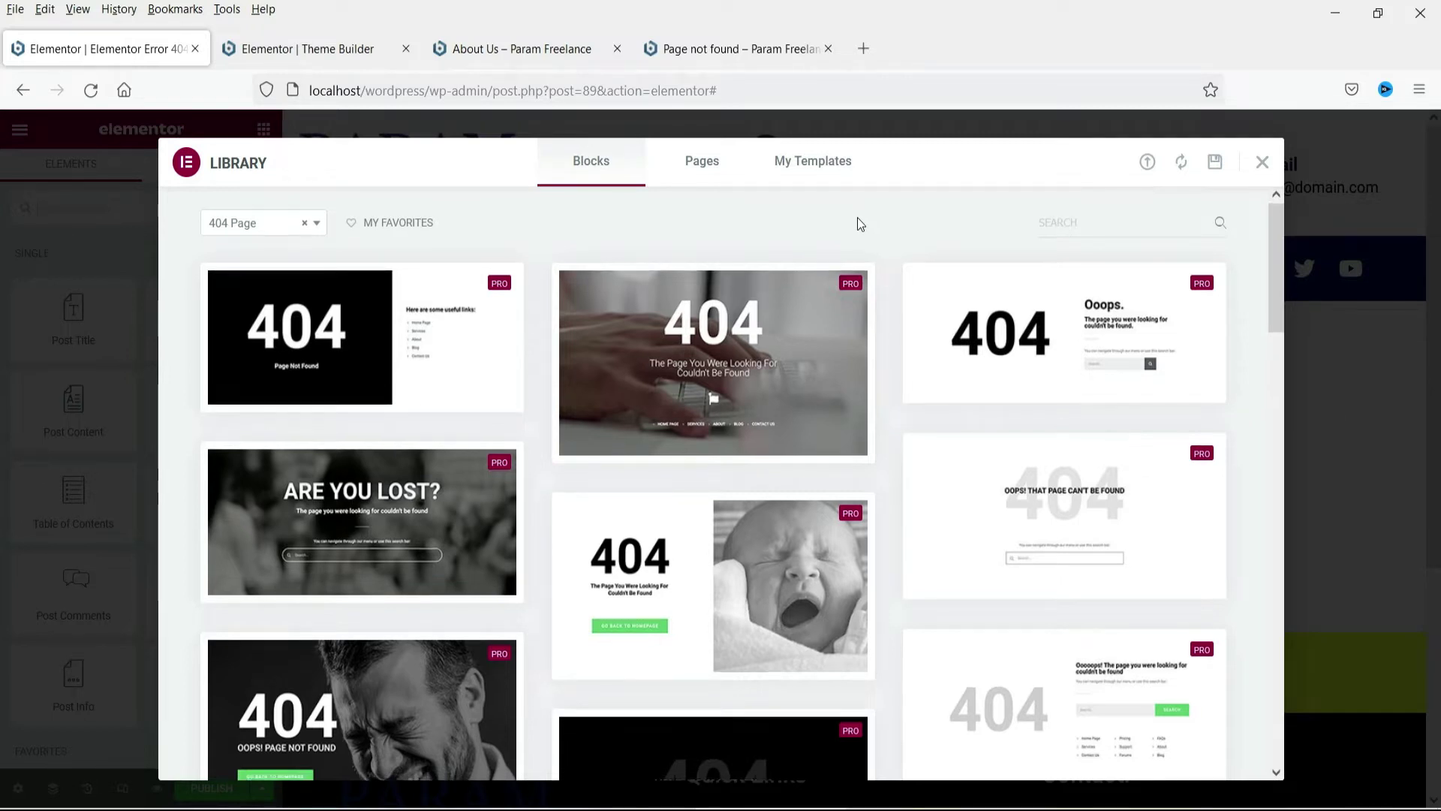
pyautogui.scroll(-2, 392, 589)
pyautogui.click(415, 578)
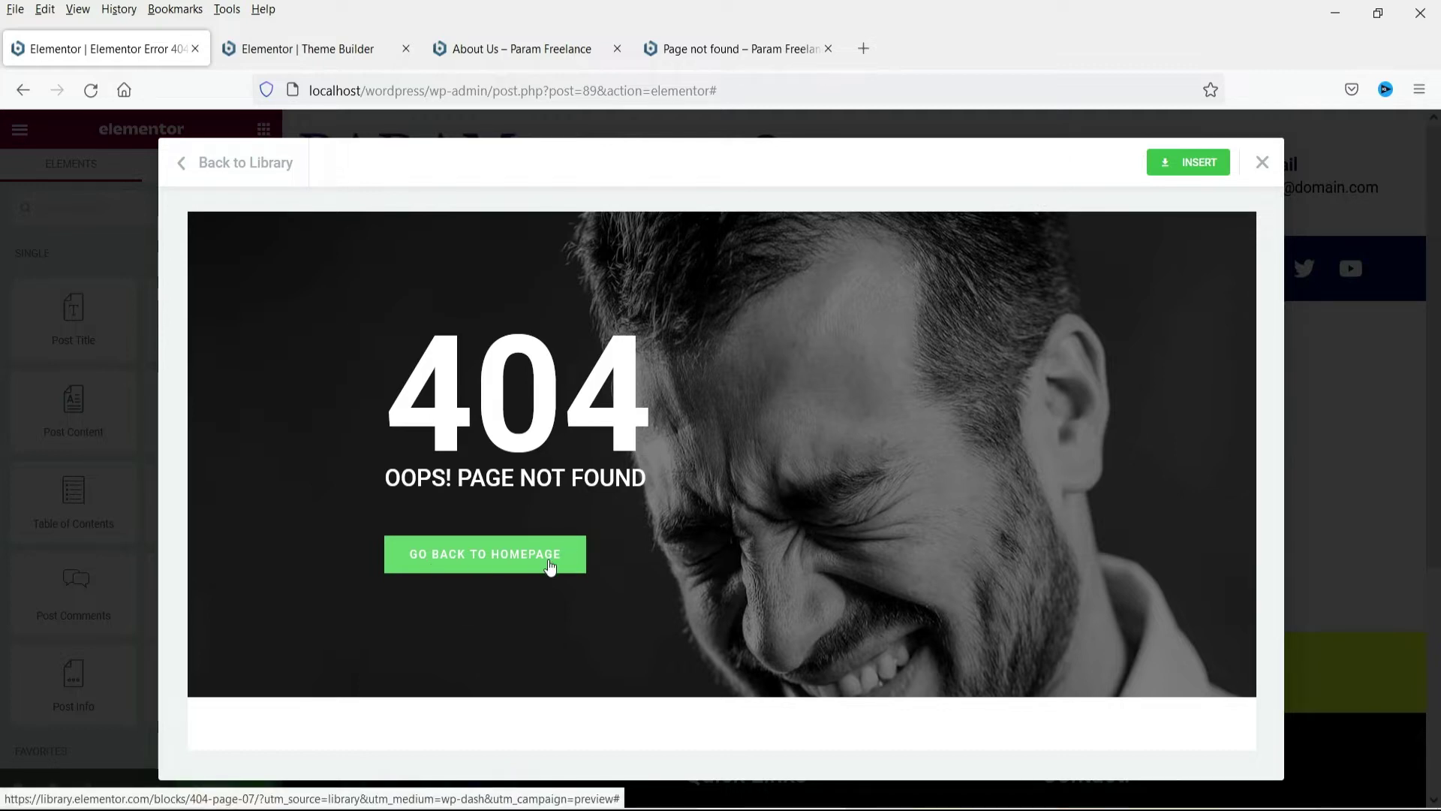
pyautogui.click(1265, 171)
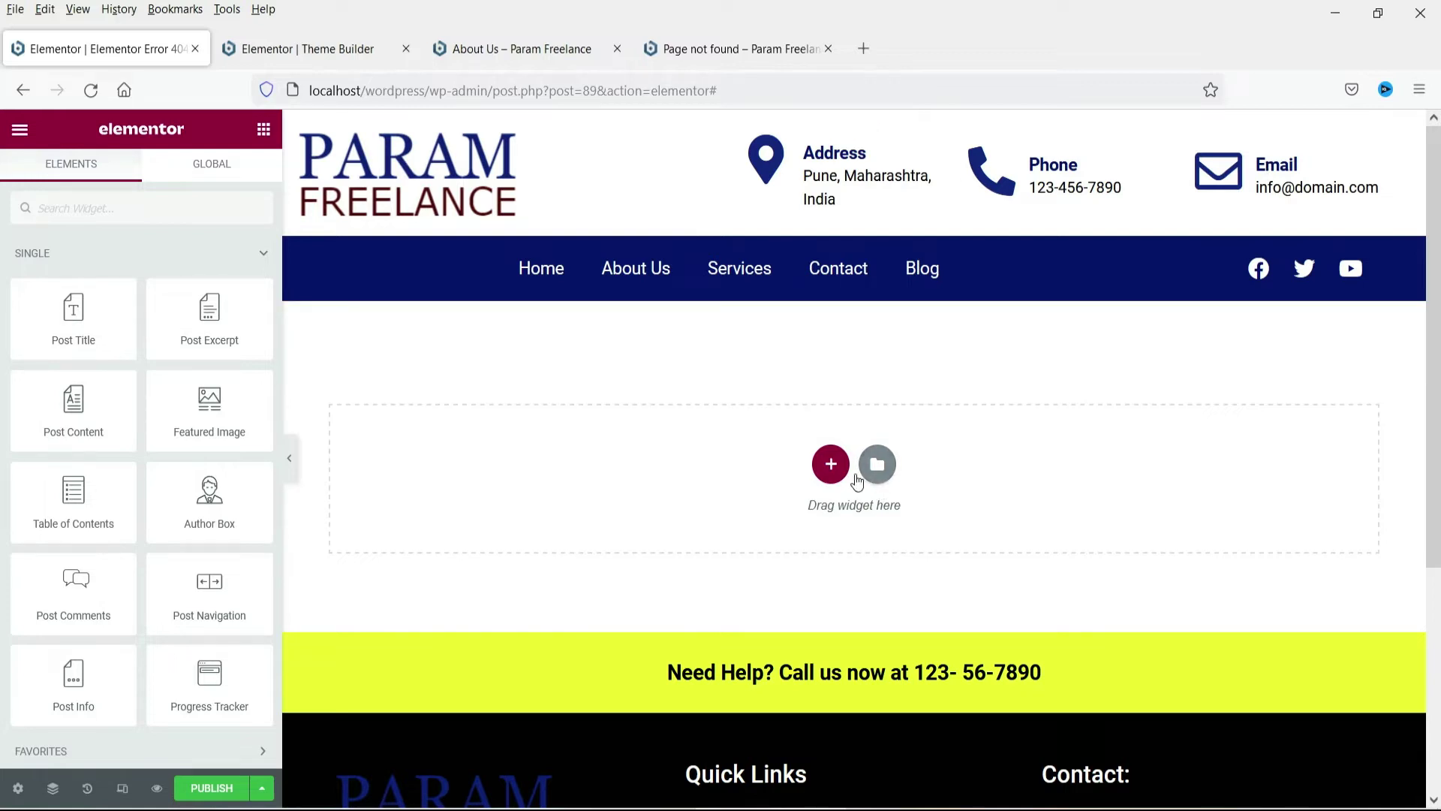
# Step: Add a one-column section with Full Width content width and No Gap columns
pyautogui.click(831, 464)
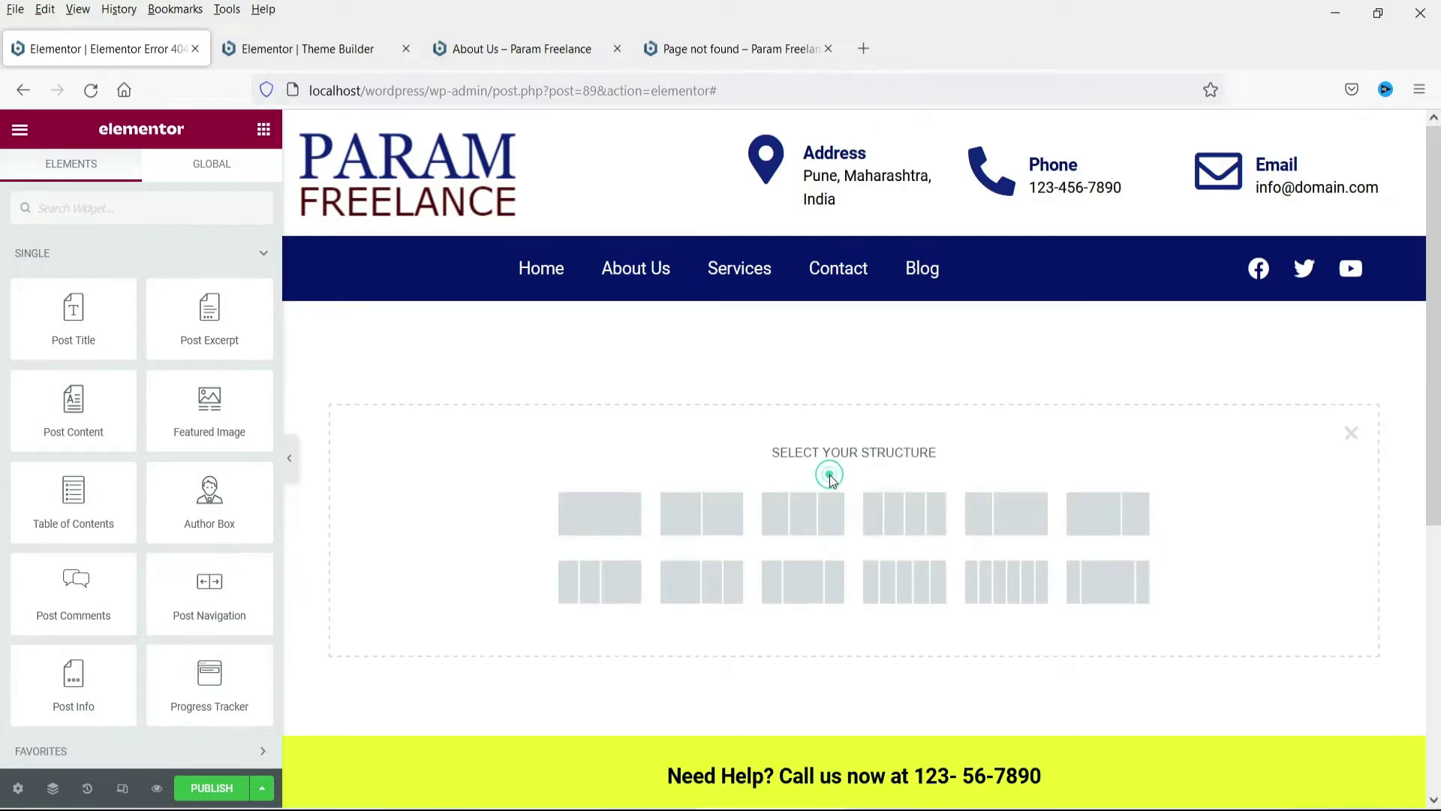
pyautogui.click(608, 528)
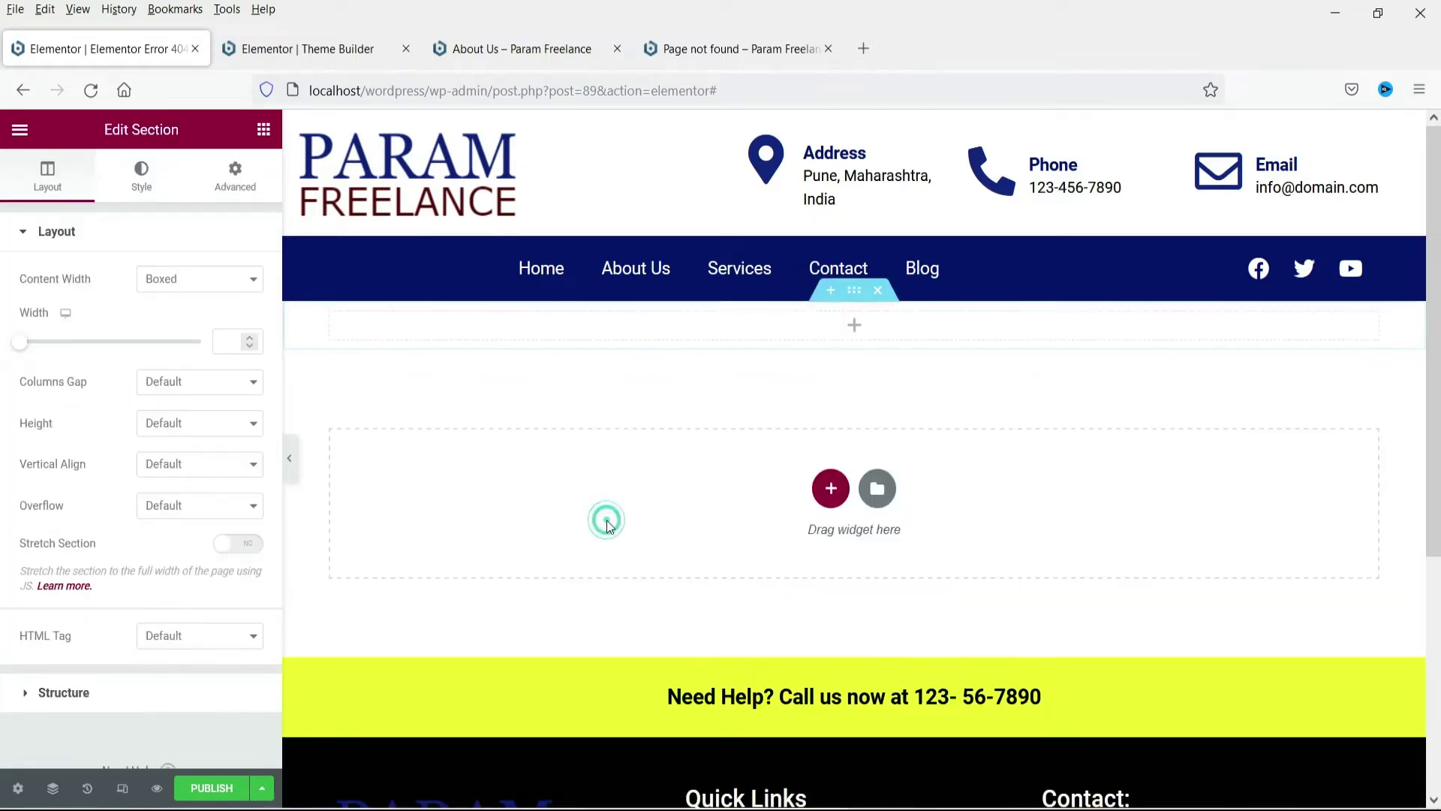
pyautogui.click(203, 282)
pyautogui.click(200, 329)
pyautogui.click(200, 323)
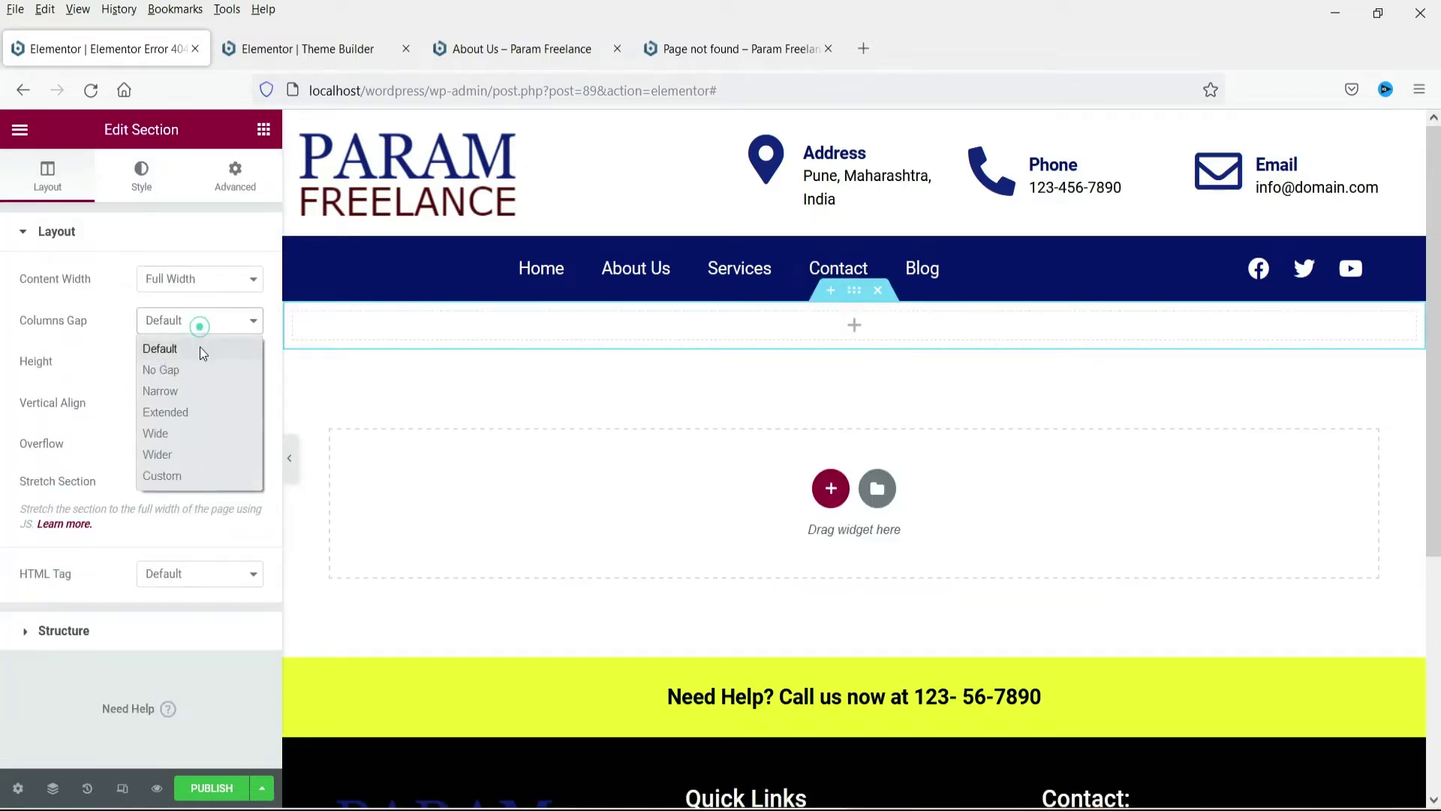
pyautogui.click(201, 370)
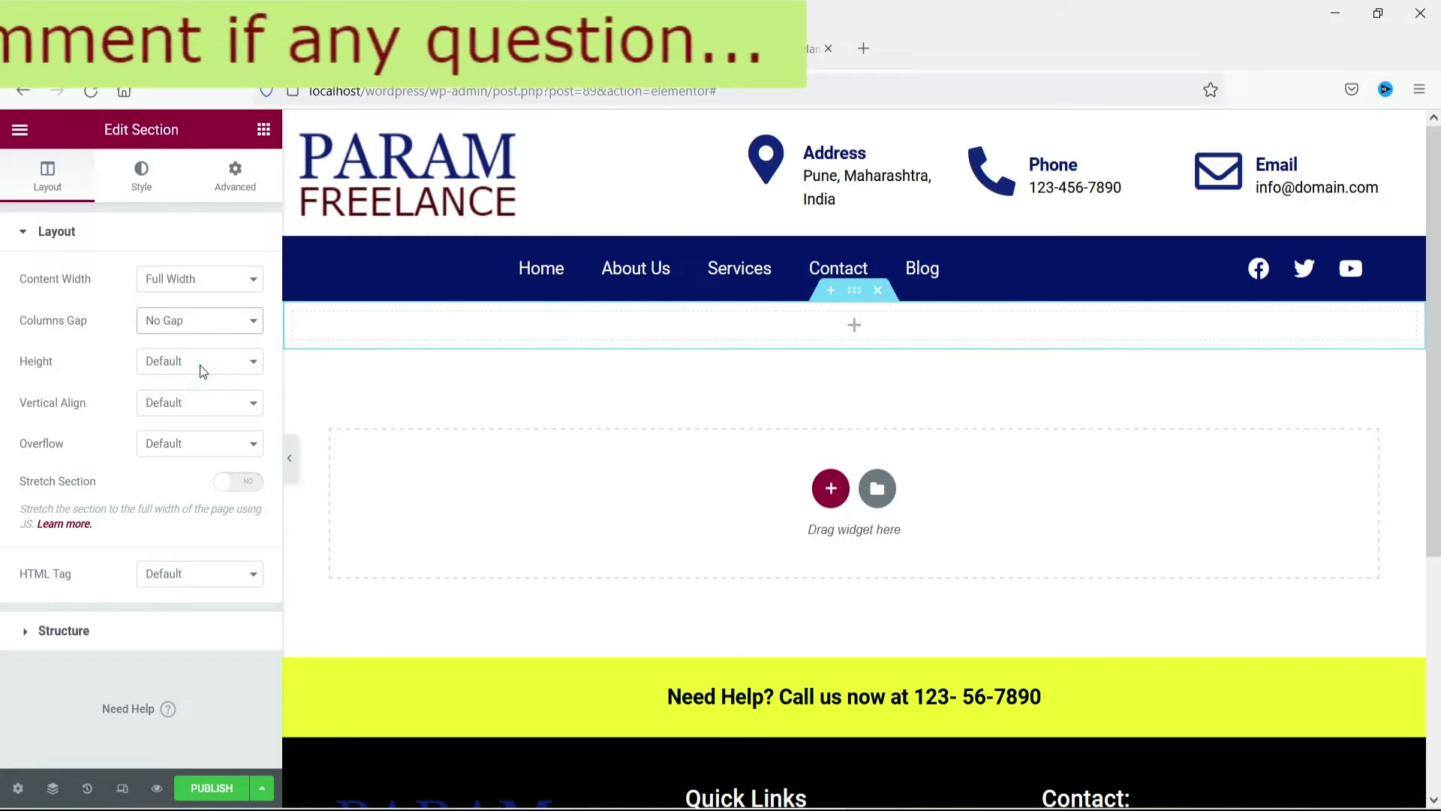
# Step: Add an Image widget and upload the 404-error-page-not-found robot image into it
pyautogui.click(854, 325)
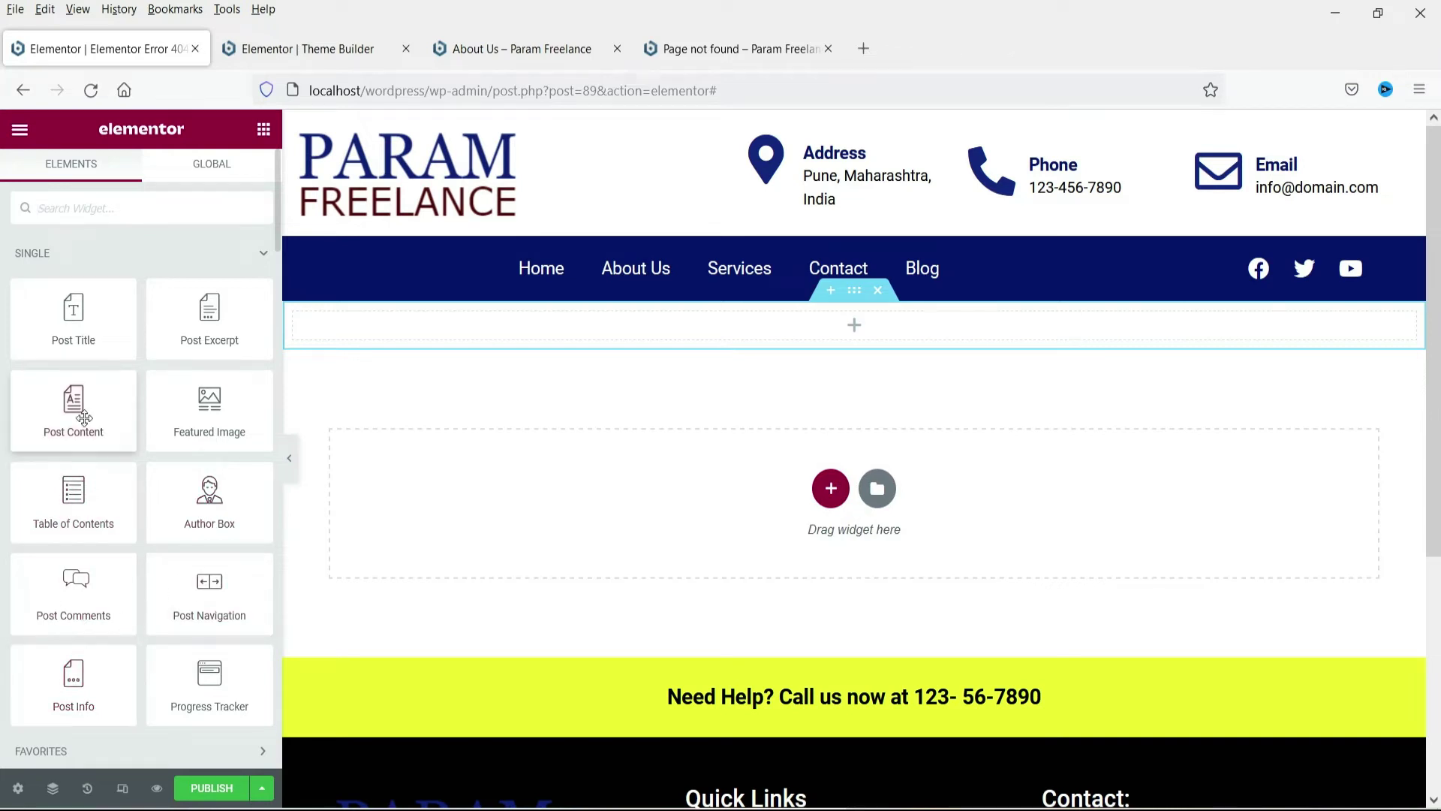
pyautogui.scroll(-4, 84, 406)
pyautogui.moveTo(74, 634); pyautogui.dragTo(659, 321)
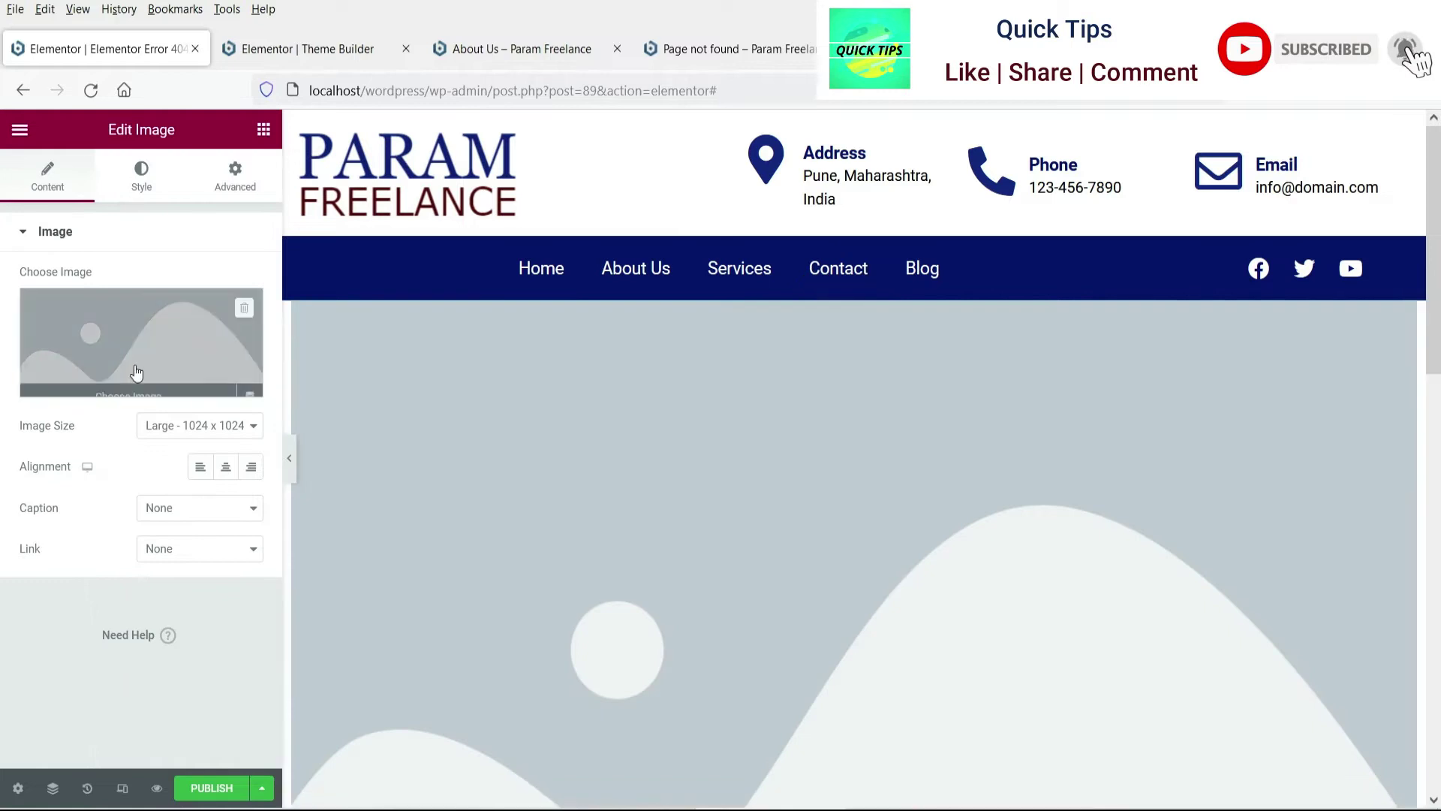
pyautogui.click(117, 343)
pyautogui.click(256, 204)
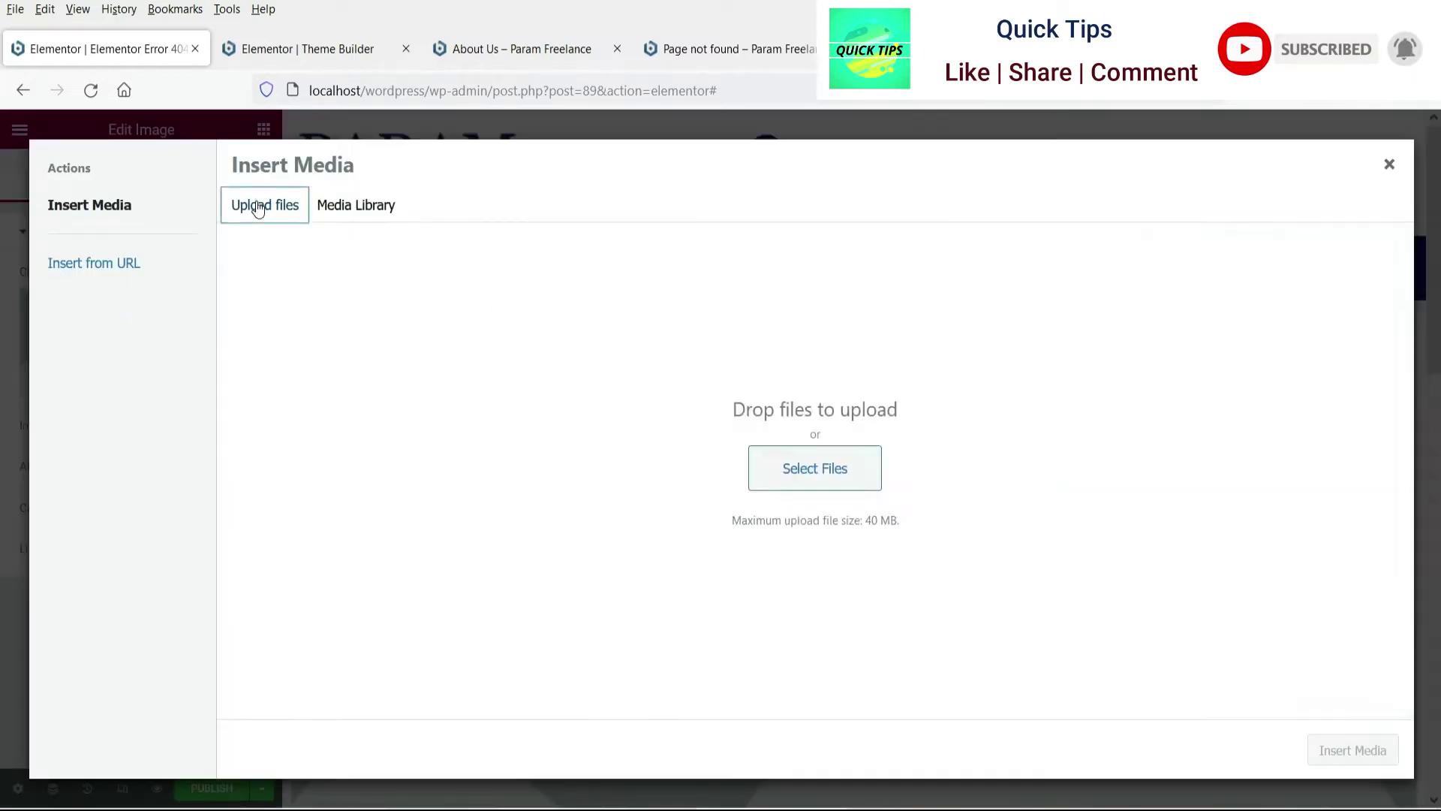
pyautogui.click(797, 488)
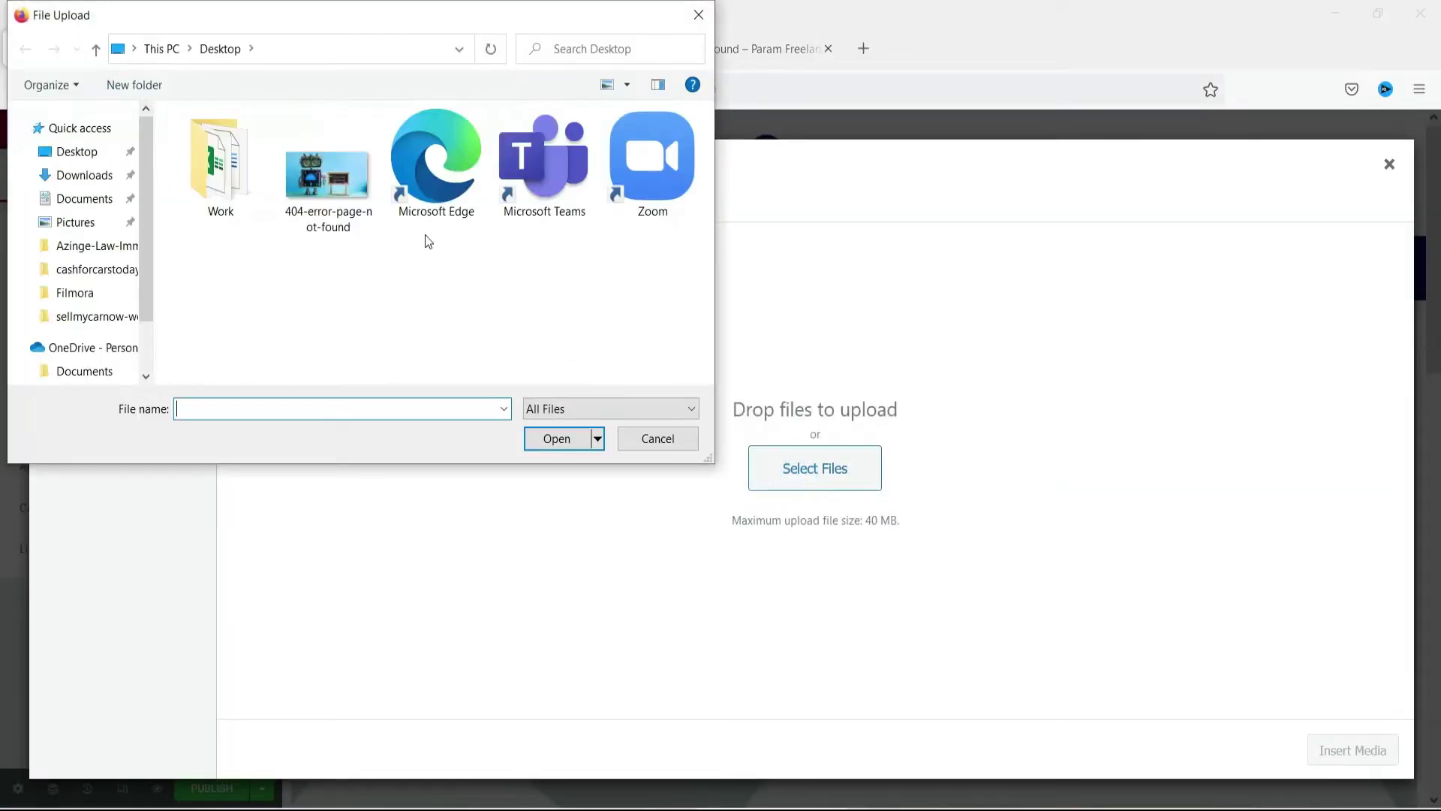
pyautogui.click(349, 188)
pyautogui.click(559, 438)
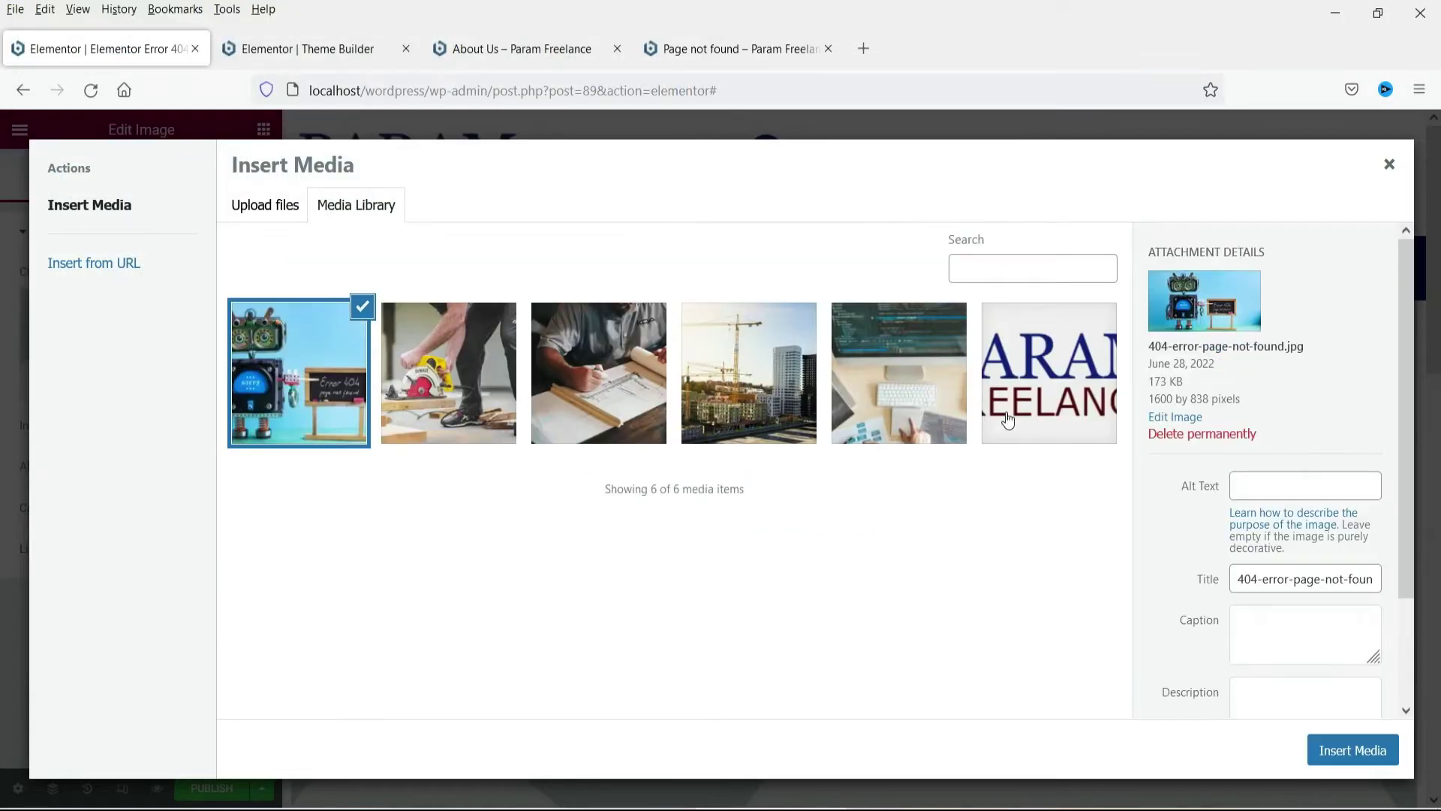
pyautogui.click(1351, 751)
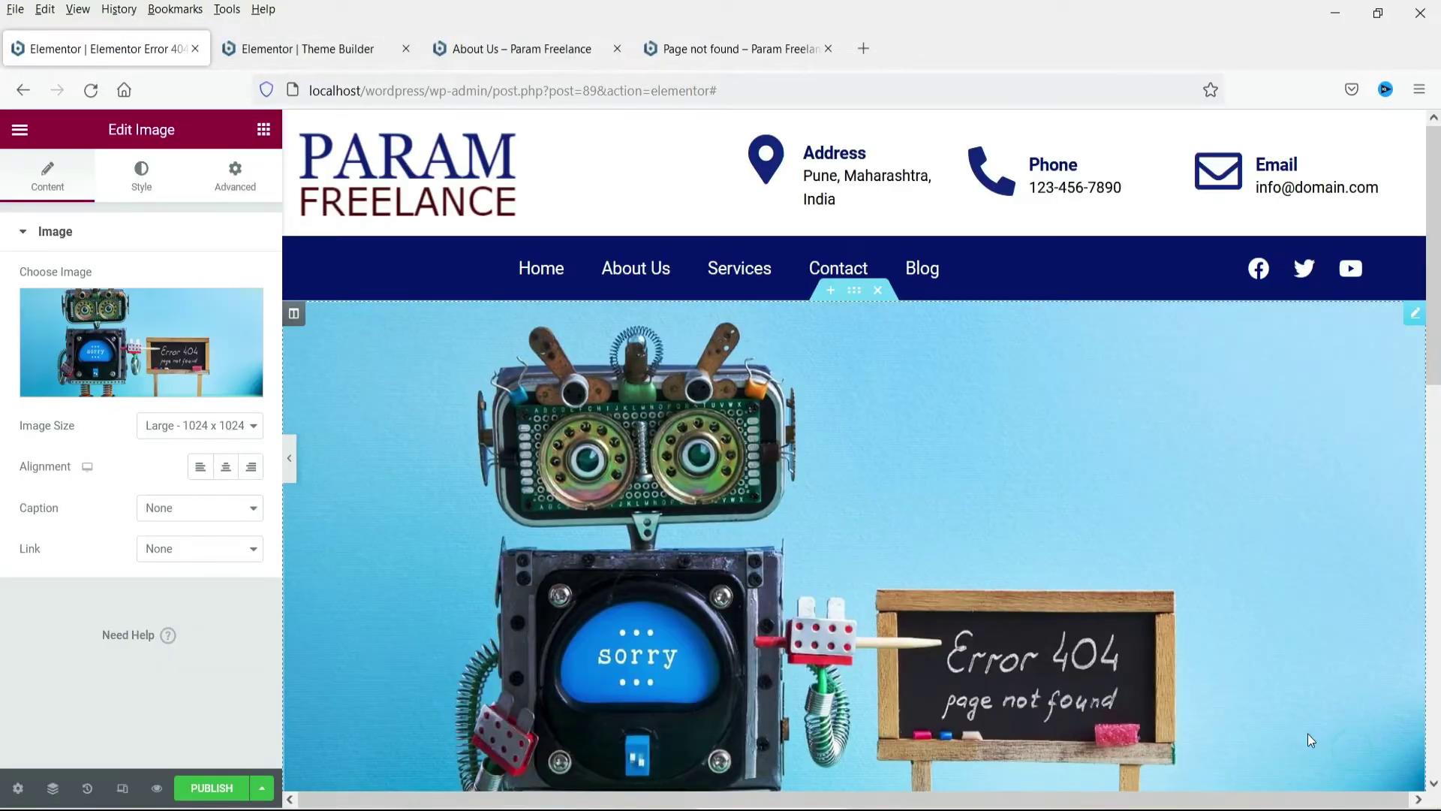
# Step: Set the robot image size to Full and its width to 100
pyautogui.click(177, 418)
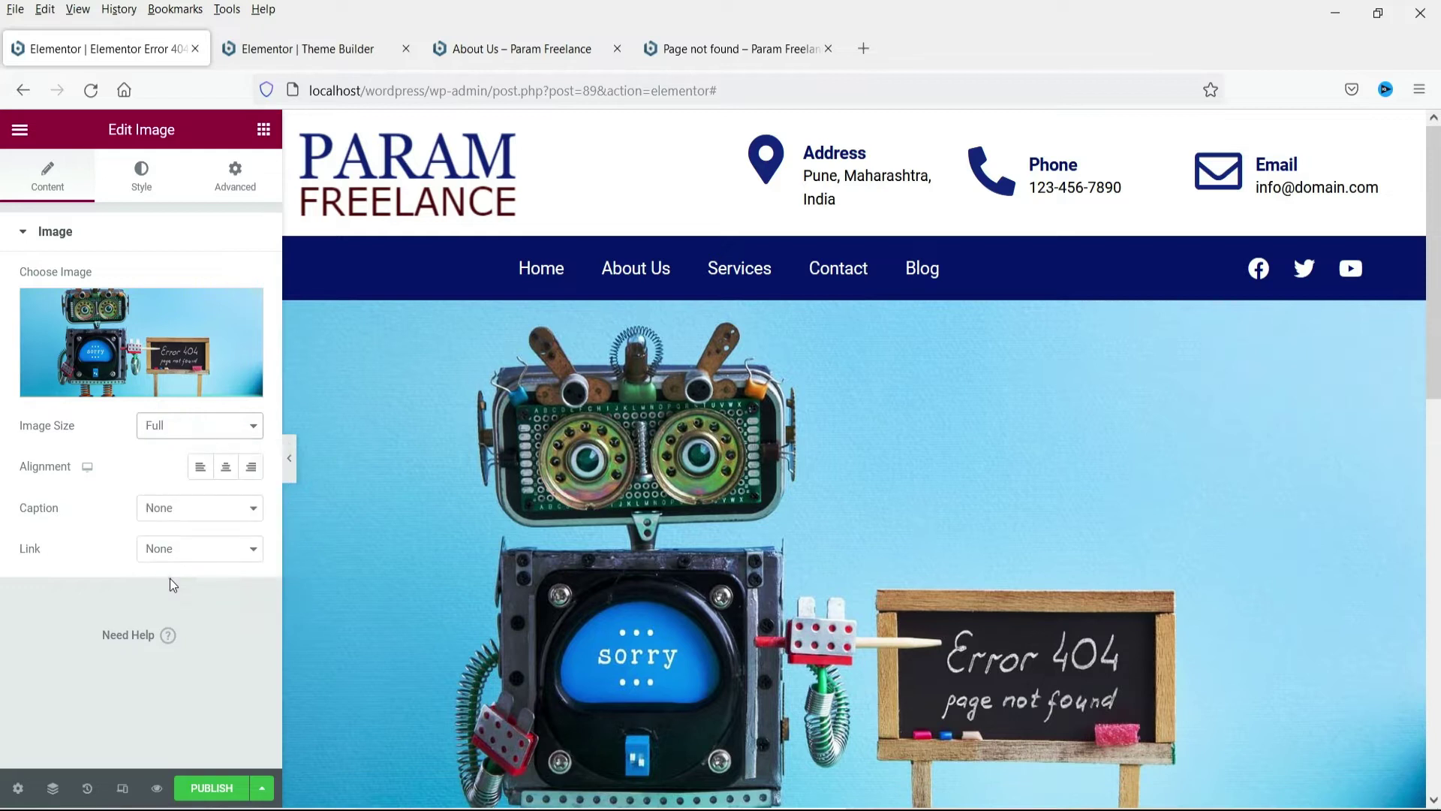
pyautogui.click(140, 180)
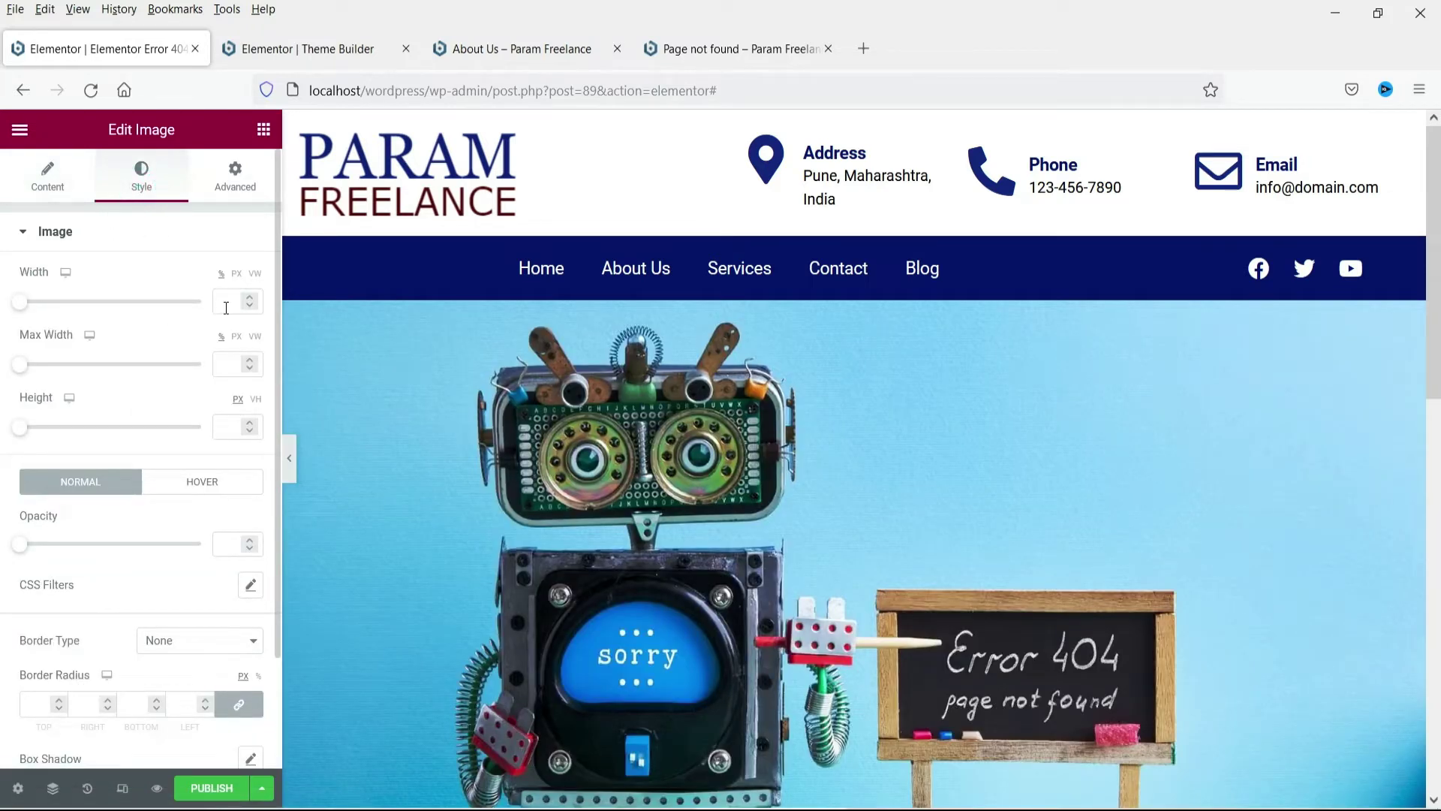
pyautogui.write('100')
pyautogui.click(289, 458)
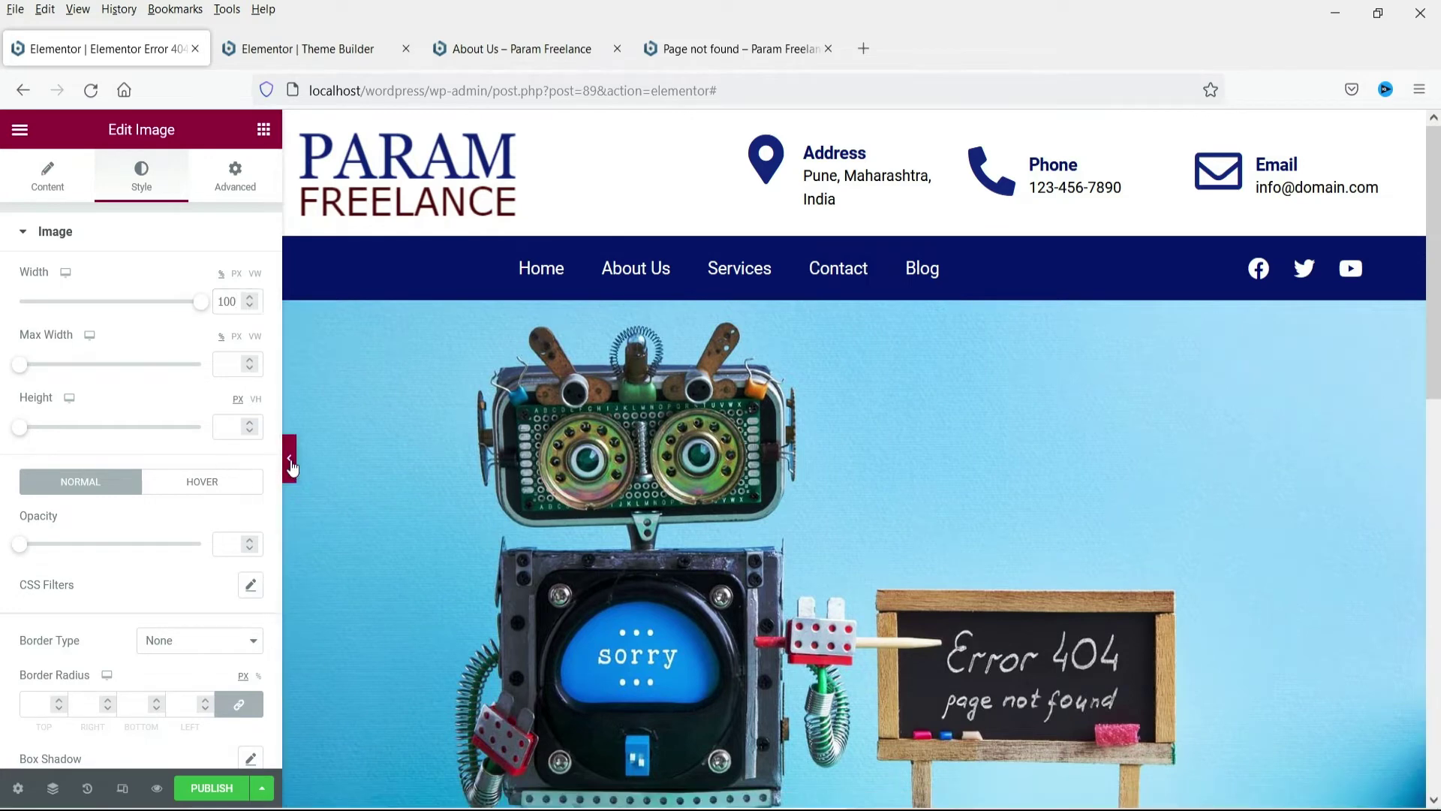
pyautogui.scroll(-6, 1321, 322)
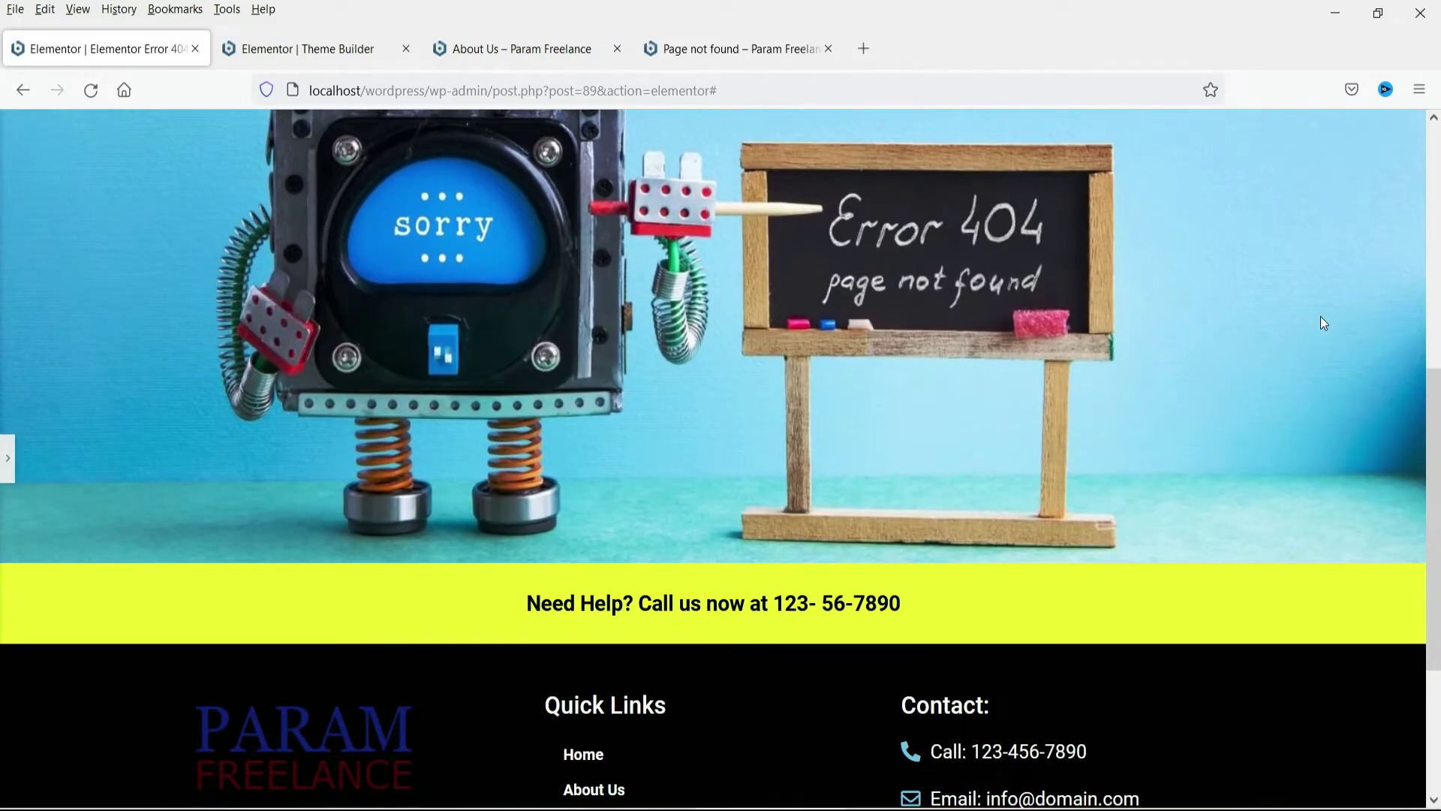
pyautogui.scroll(7, 1322, 323)
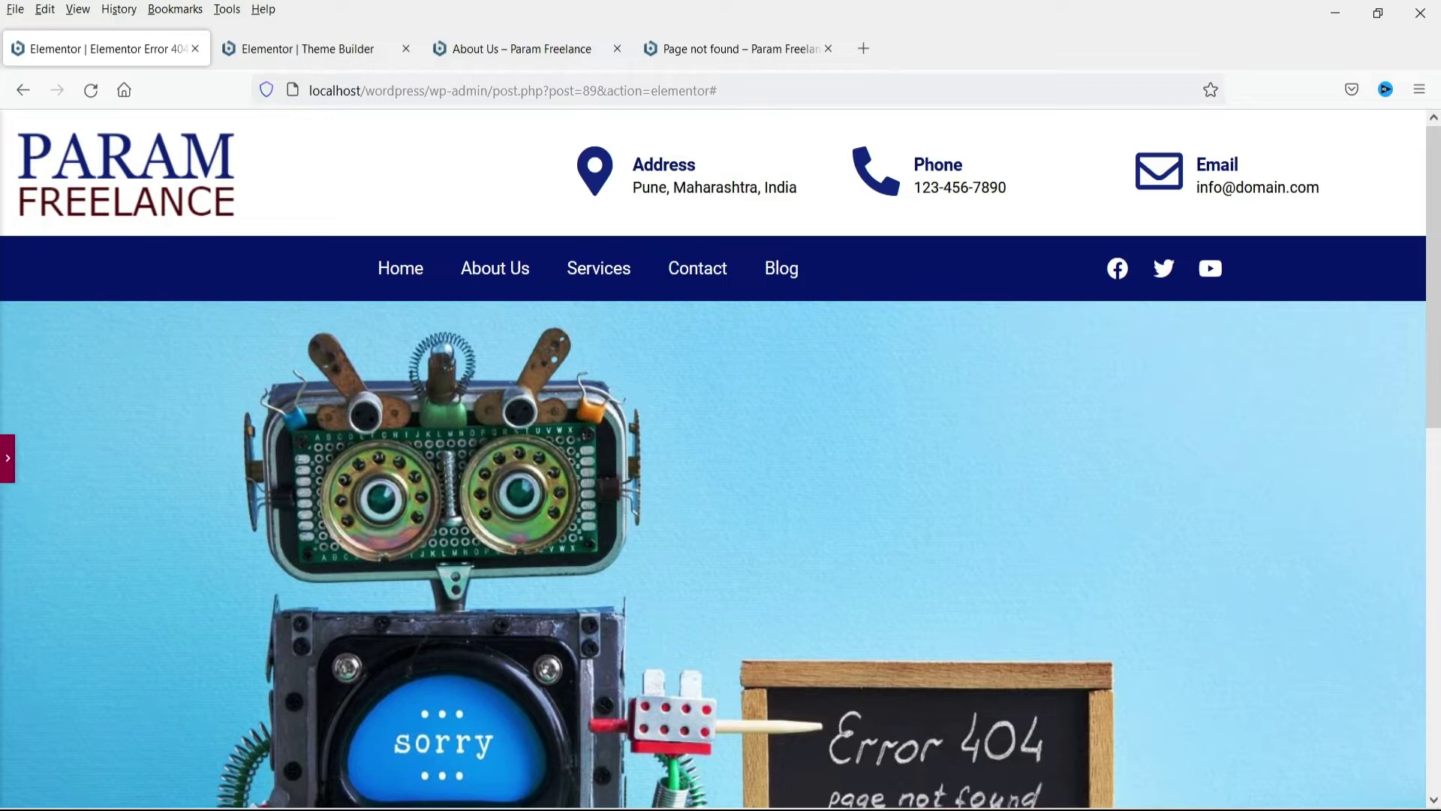
# Step: Add a two-column section below the image with 40 top padding
pyautogui.click(9, 462)
pyautogui.scroll(-4, 1099, 335)
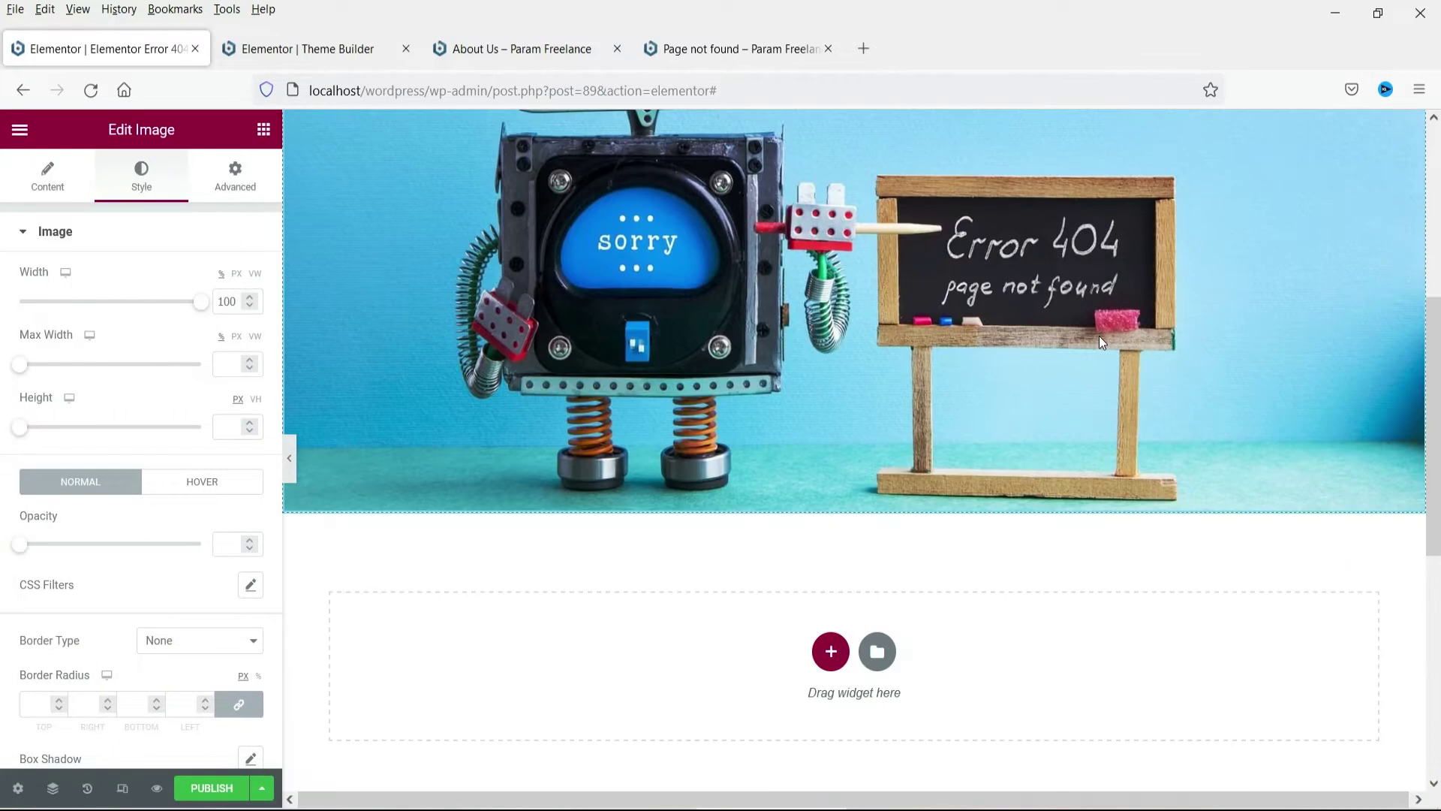
pyautogui.click(263, 129)
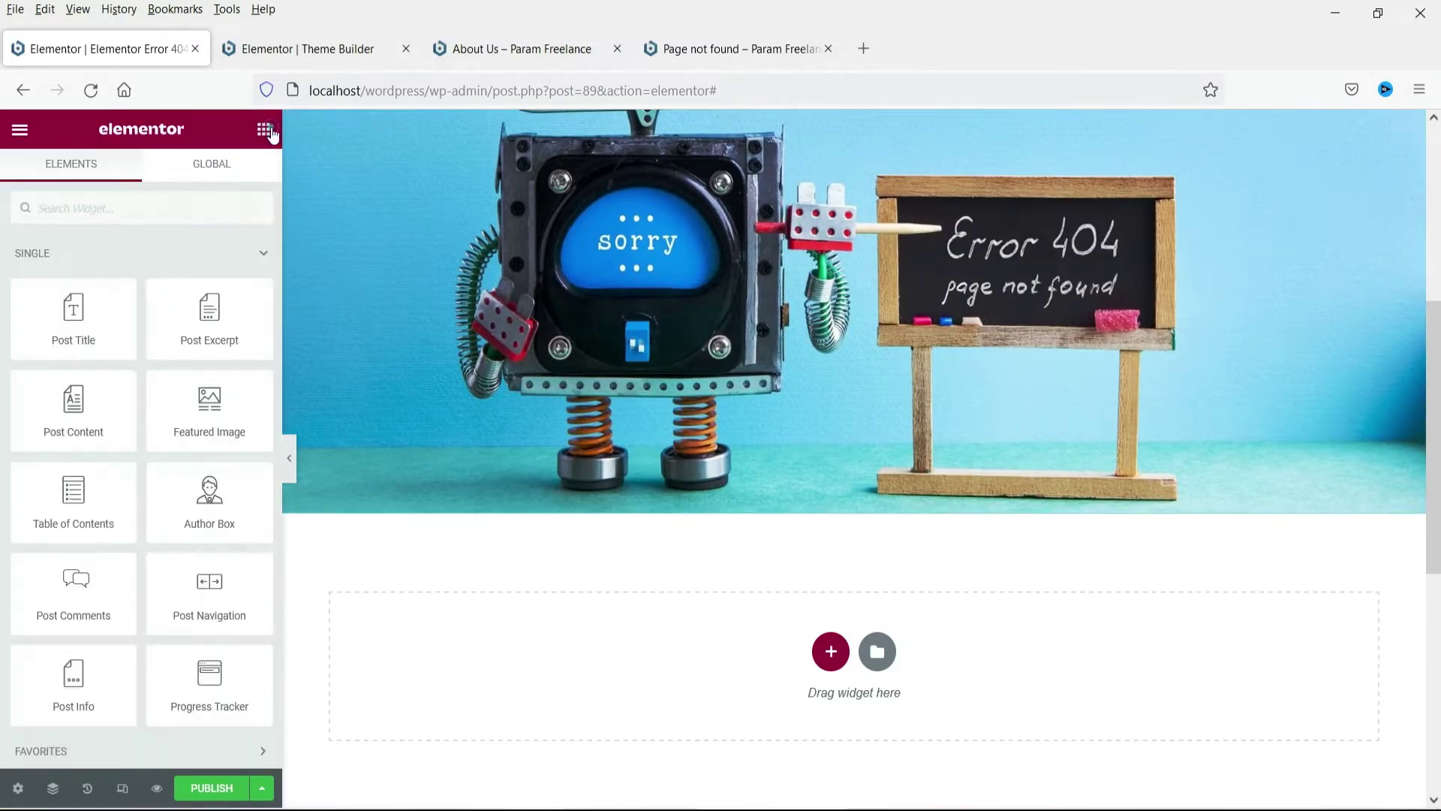
pyautogui.click(830, 653)
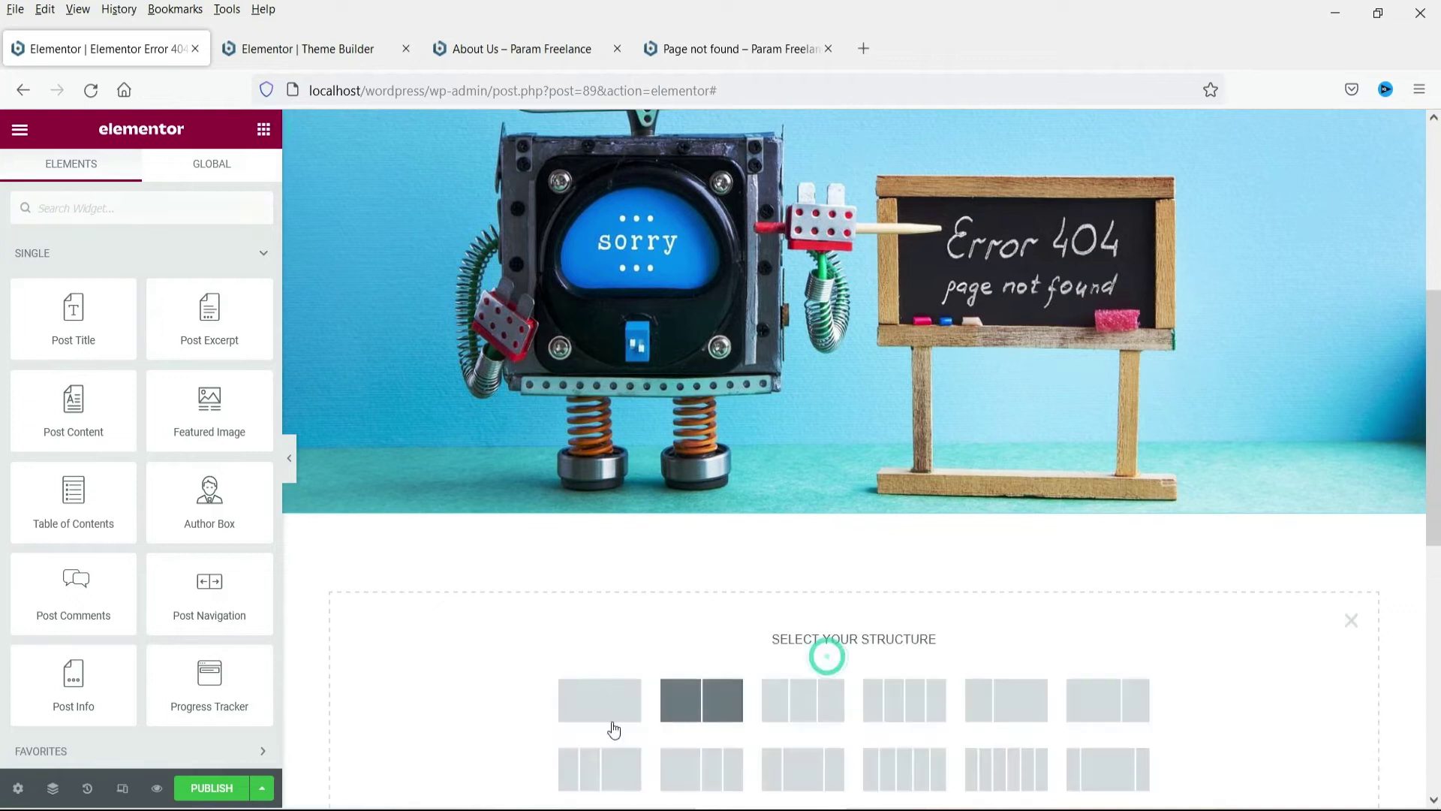
pyautogui.click(700, 725)
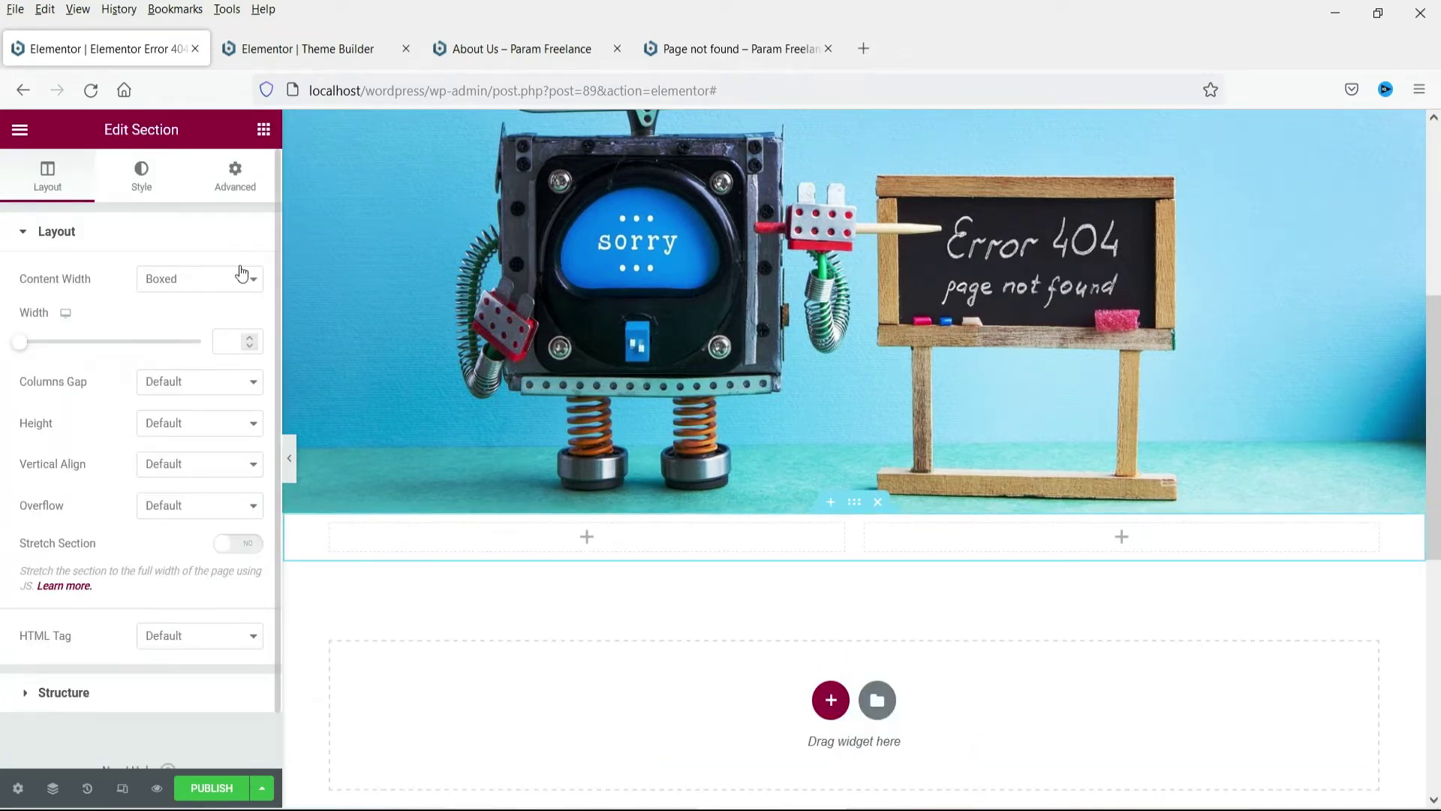
pyautogui.click(235, 177)
pyautogui.click(240, 379)
pyautogui.doubleClick(48, 379)
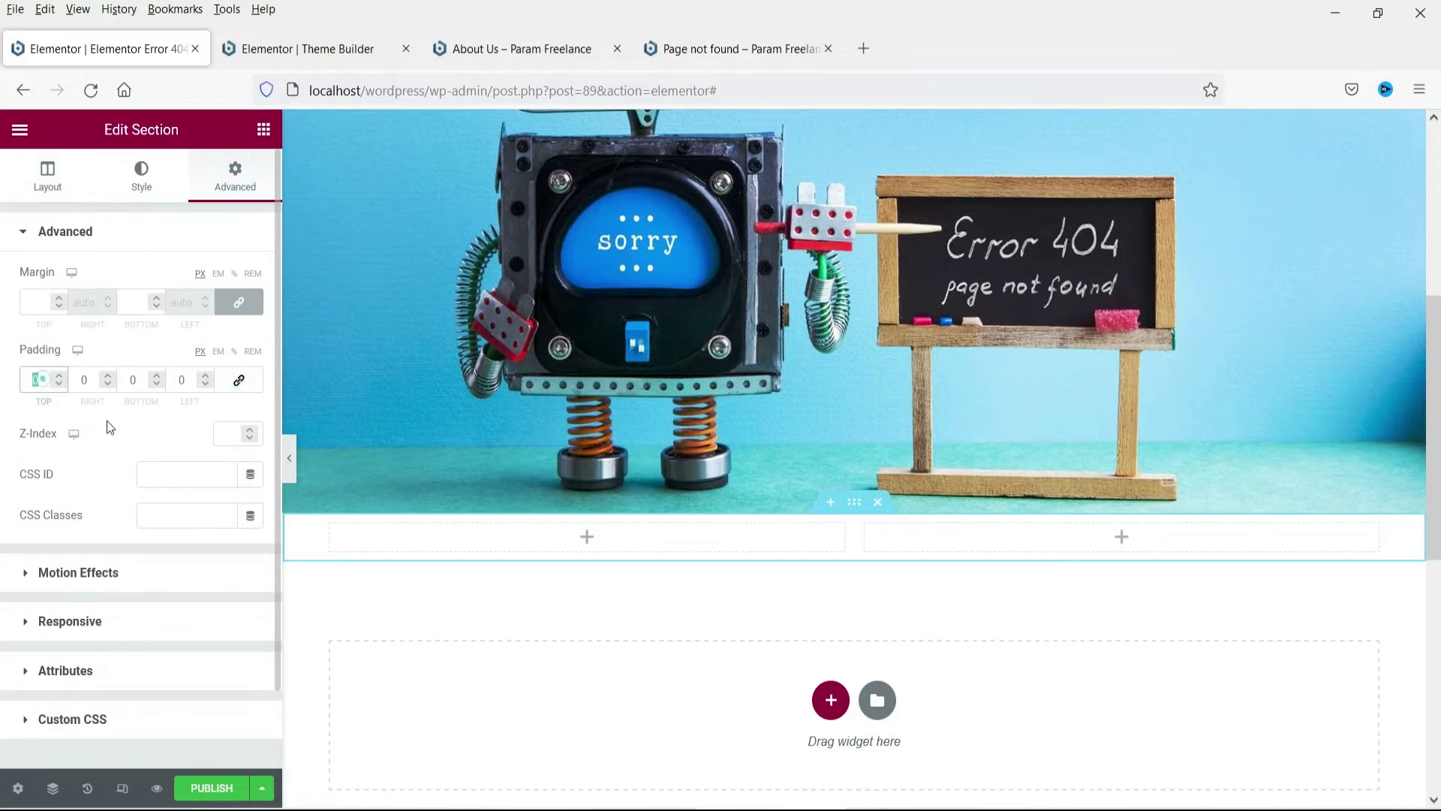
pyautogui.write('40')
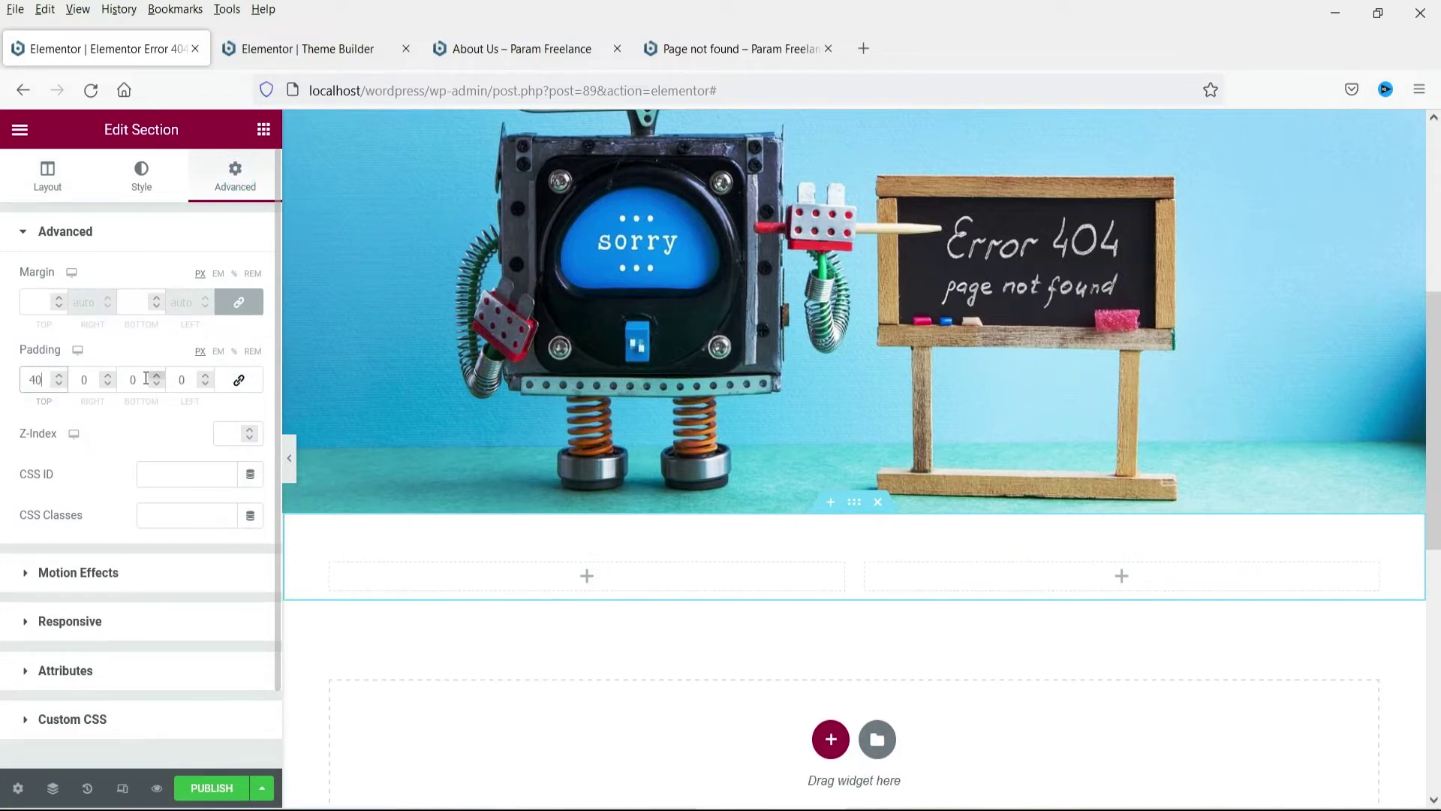
# Step: Place a Heading widget in the section's left column
pyautogui.click(262, 131)
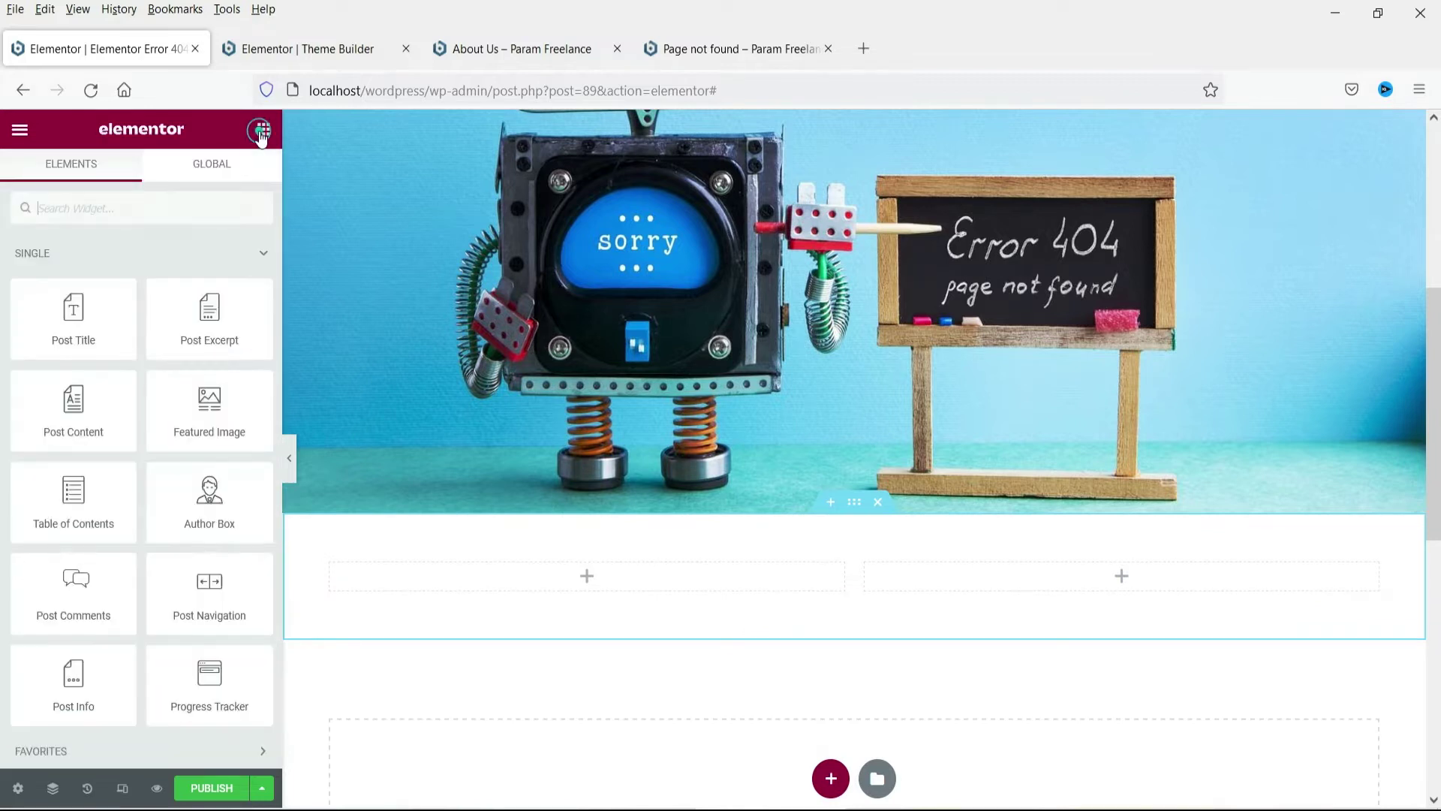
pyautogui.scroll(-3, 204, 651)
pyautogui.moveTo(231, 656); pyautogui.dragTo(493, 585)
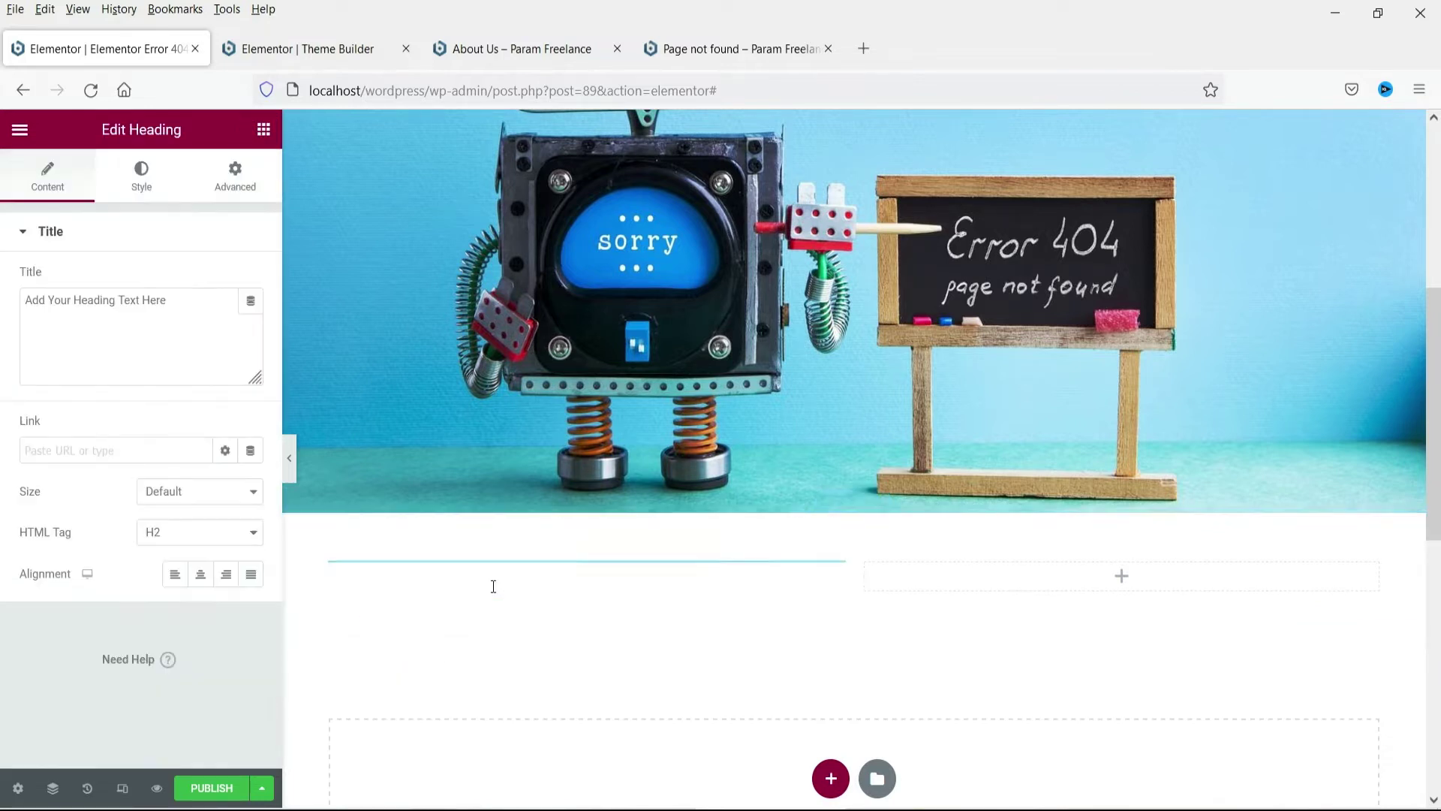
# Step: Replace the heading text with "The page can't be found." copied from the live 404 page
pyautogui.click(728, 49)
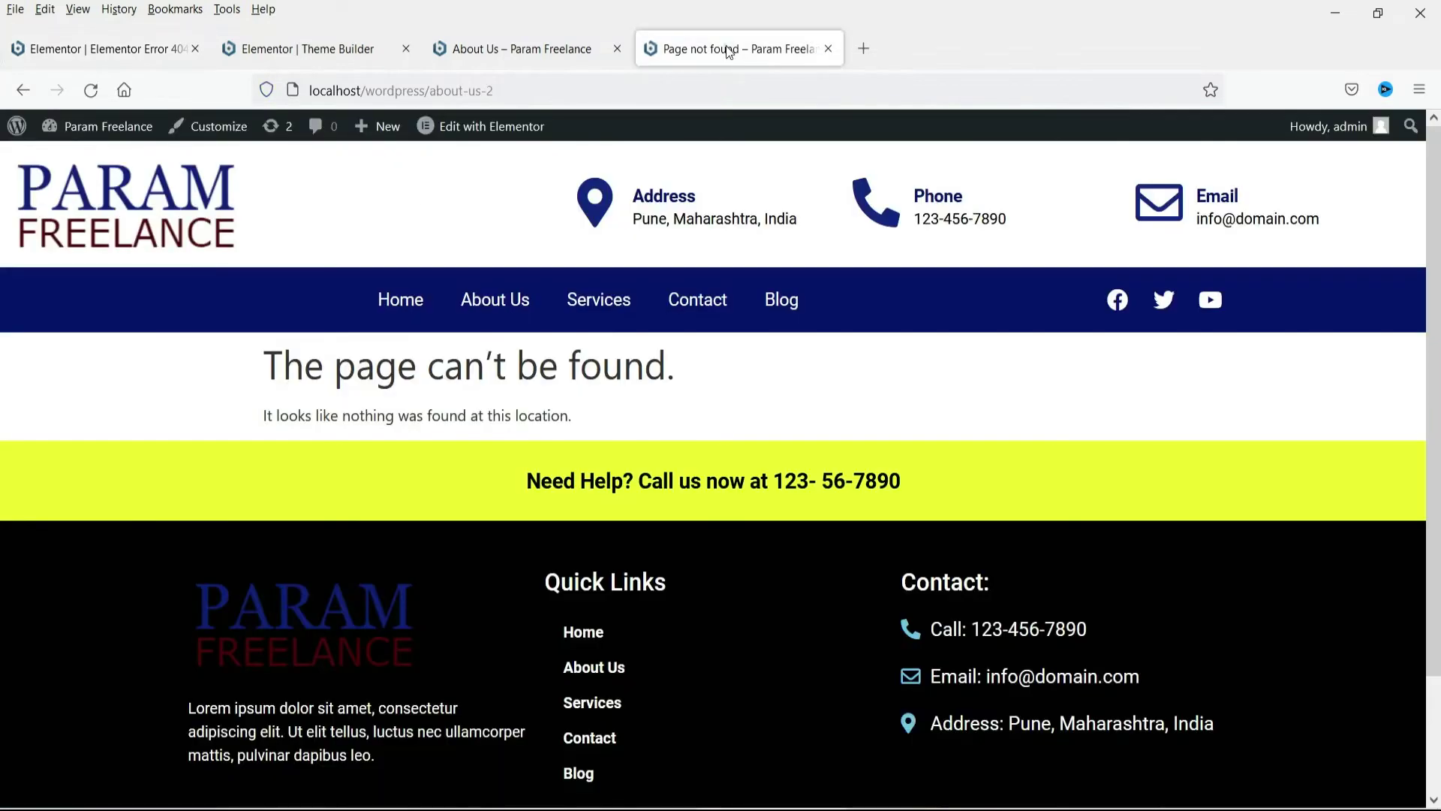
pyautogui.tripleClick(330, 367)
pyautogui.hotkey('ctrl', 'c')
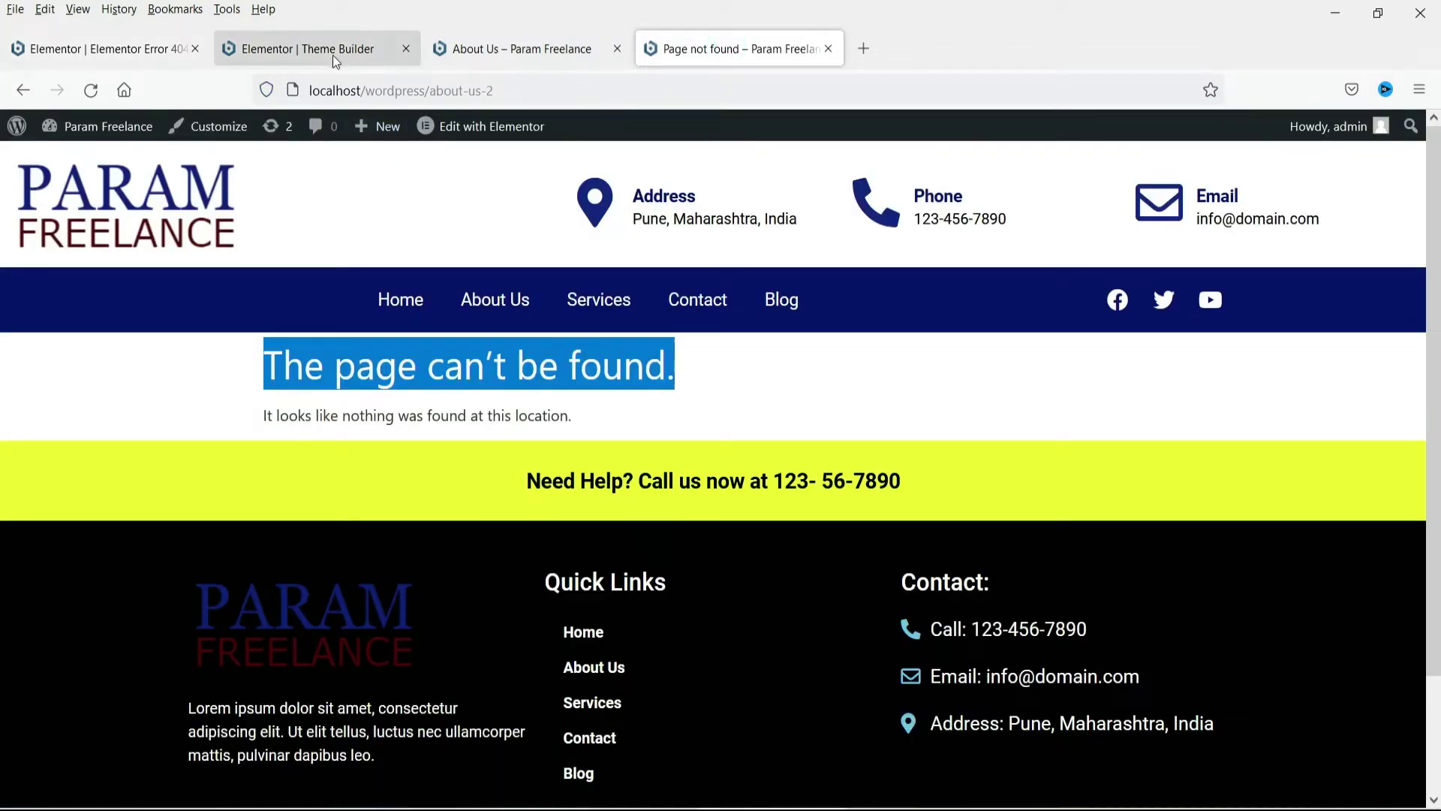
pyautogui.click(148, 48)
pyautogui.tripleClick(112, 315)
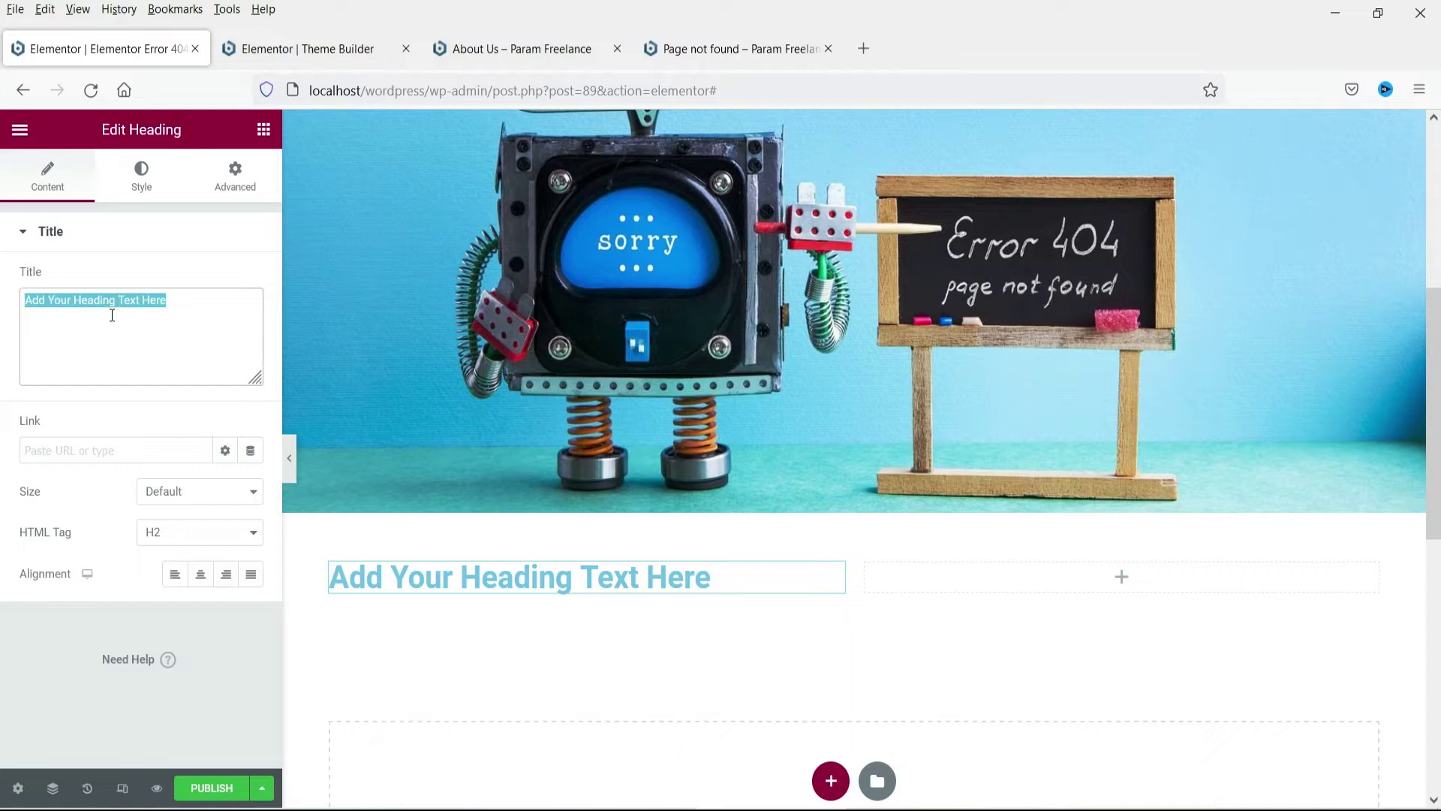
pyautogui.hotkey('ctrl', 'v')
pyautogui.click(126, 295)
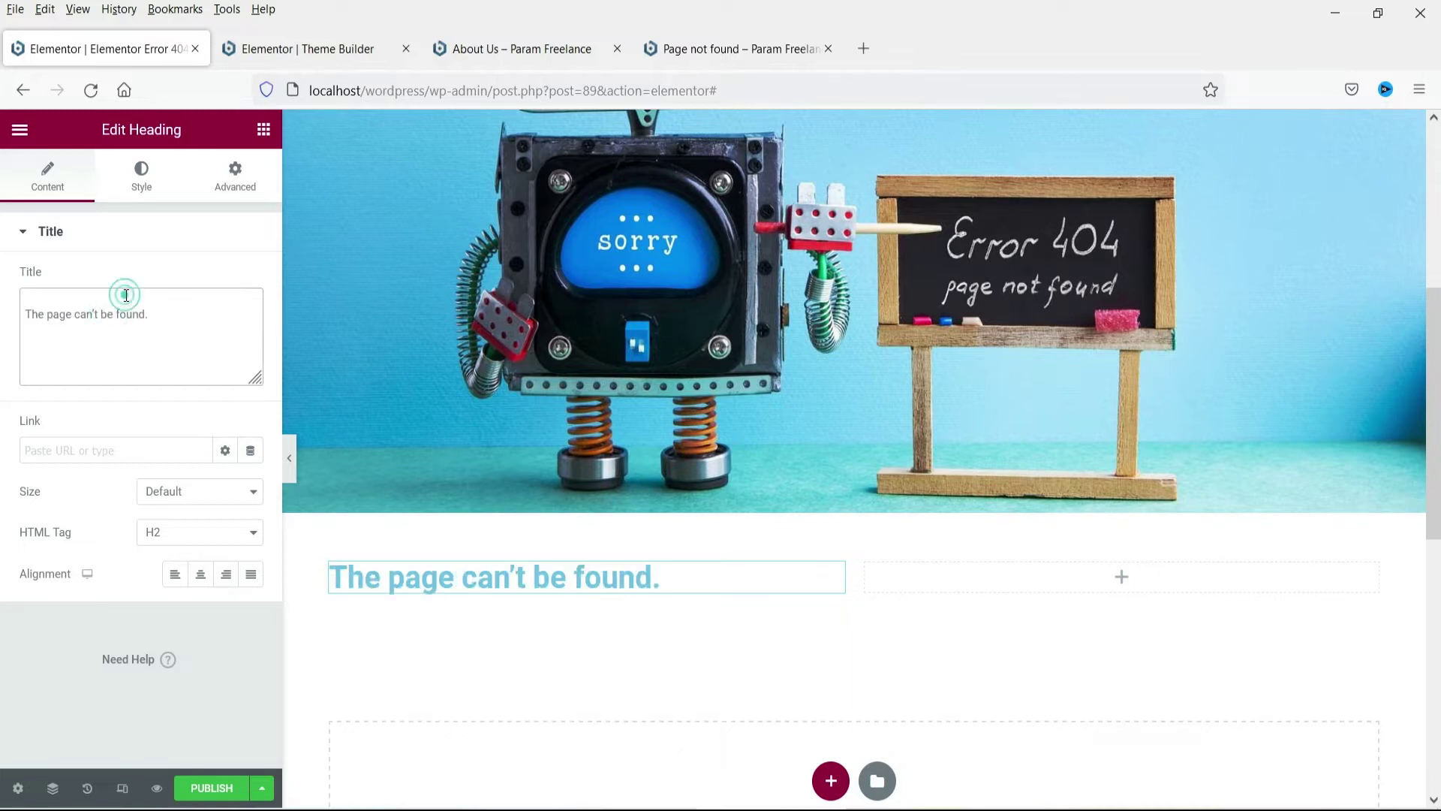
pyautogui.press('Delete')
# Step: Make the heading global Black and center-align it
pyautogui.click(147, 185)
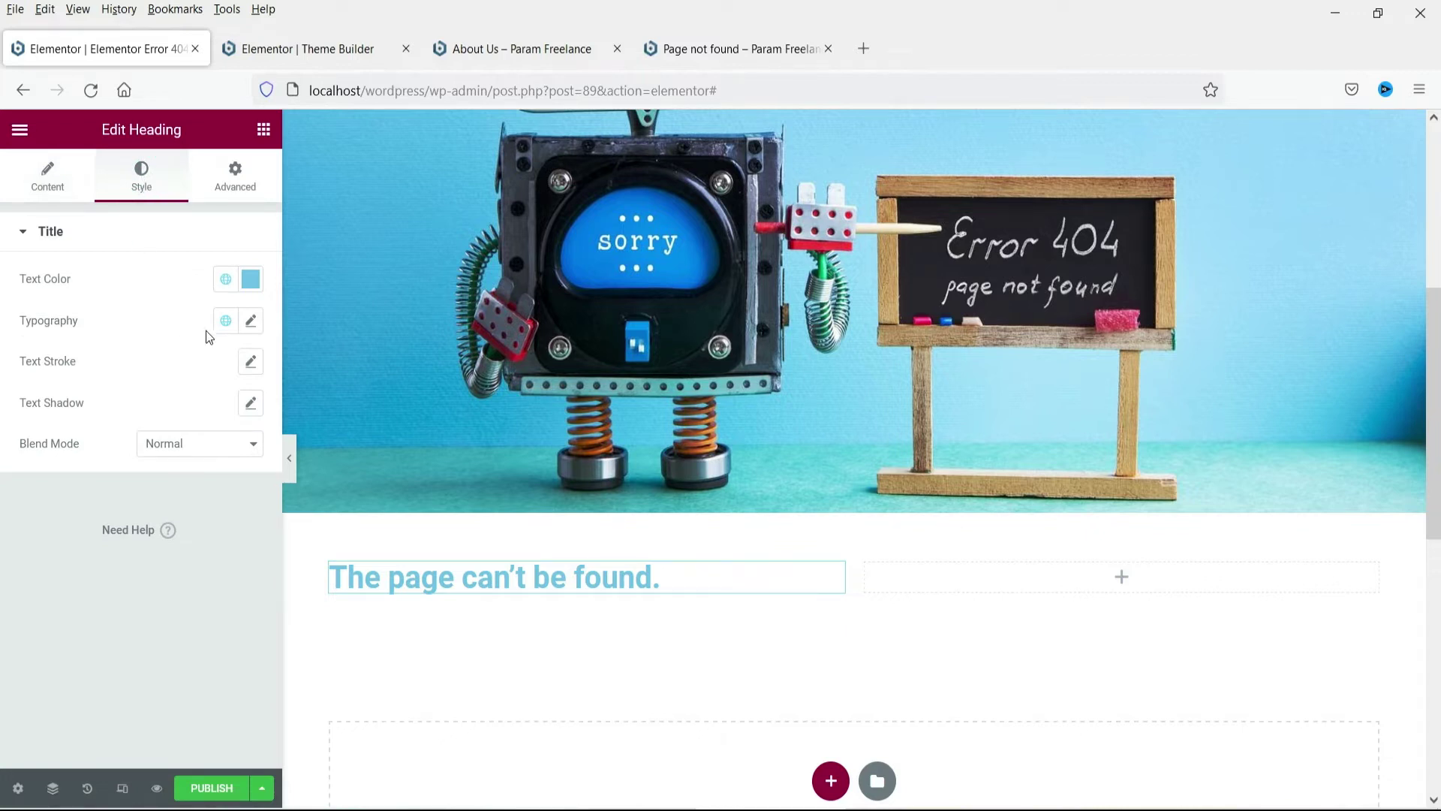
pyautogui.click(225, 279)
pyautogui.click(96, 542)
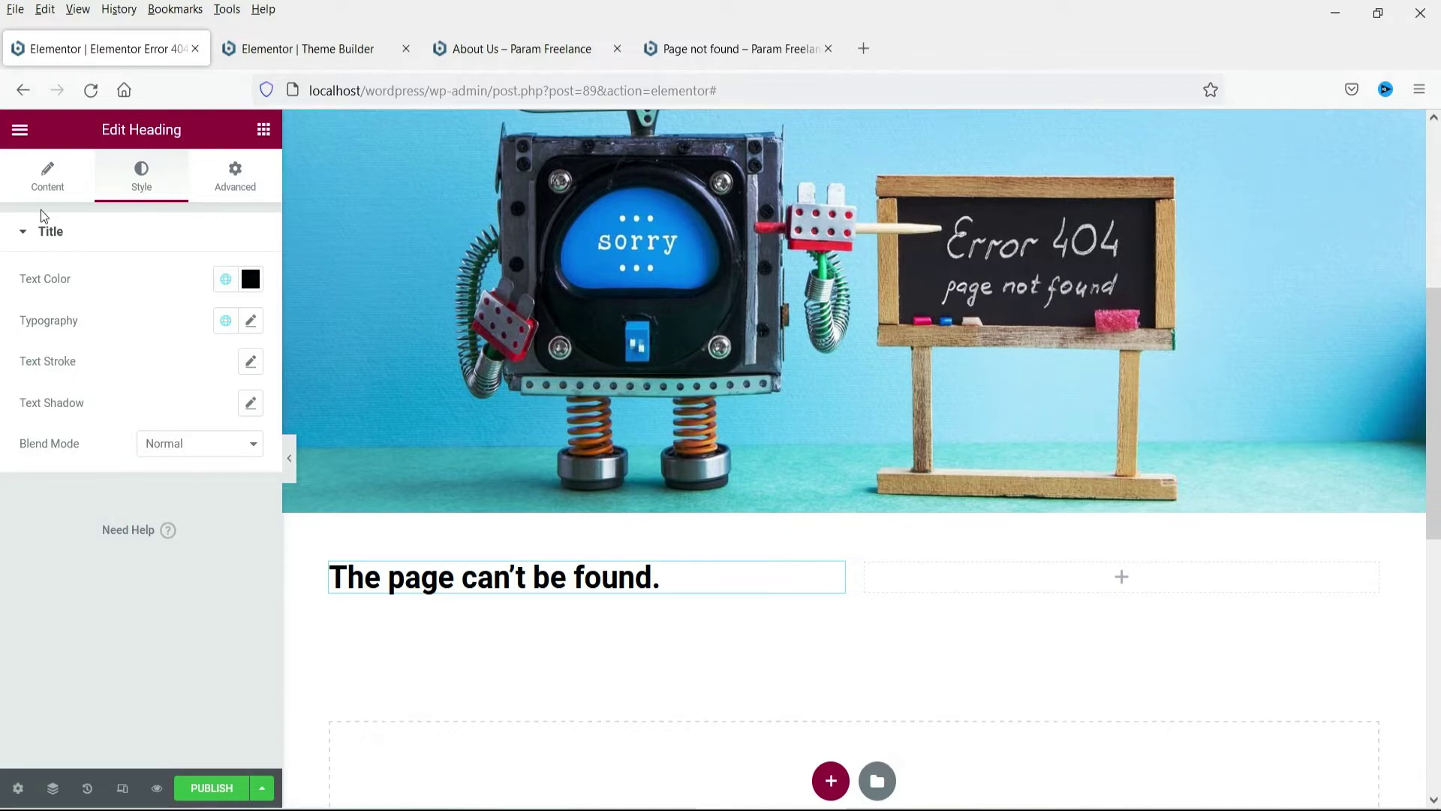
pyautogui.click(47, 180)
pyautogui.click(201, 574)
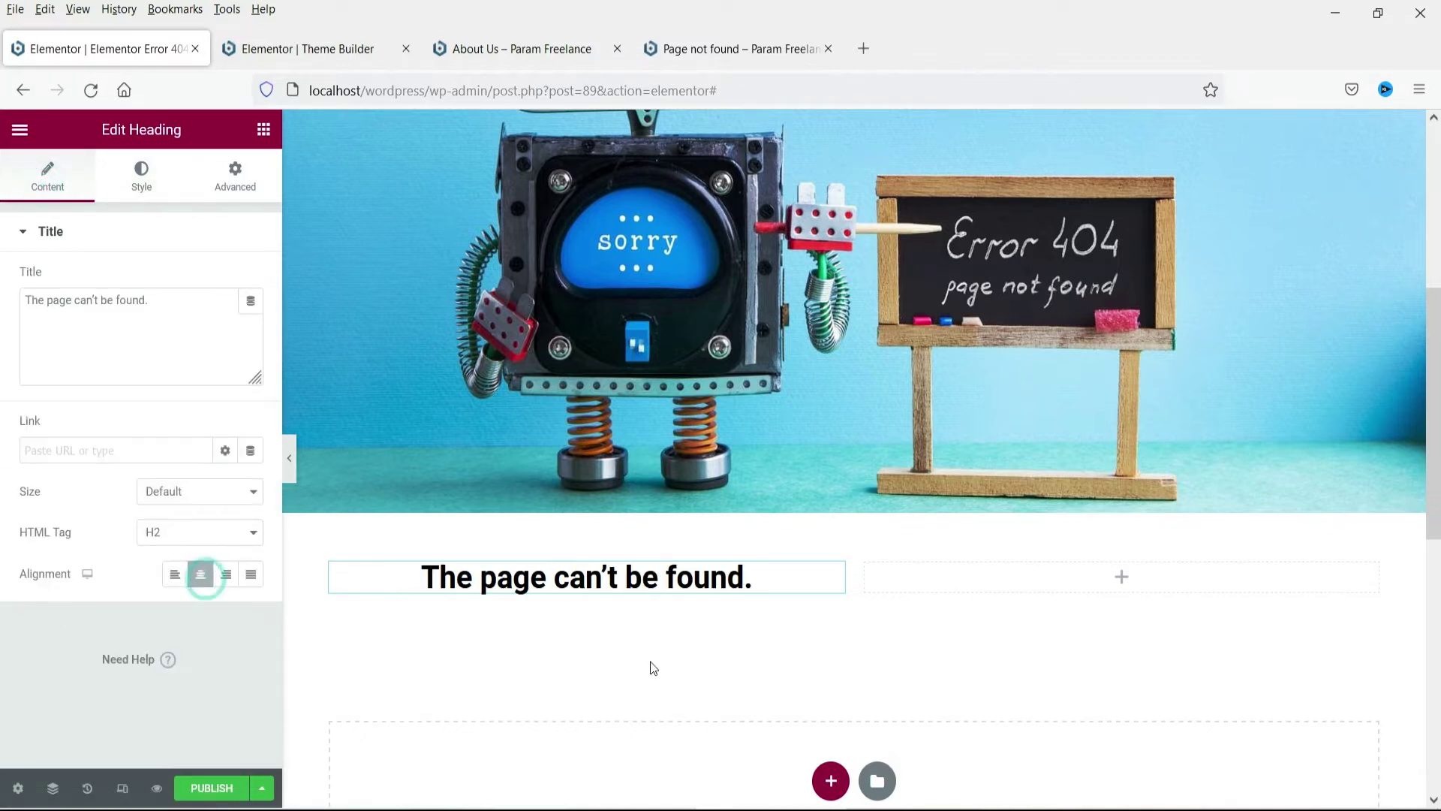
# Step: Add a Text Editor under the heading reading "It looks like nothing was found at this location."
pyautogui.click(264, 129)
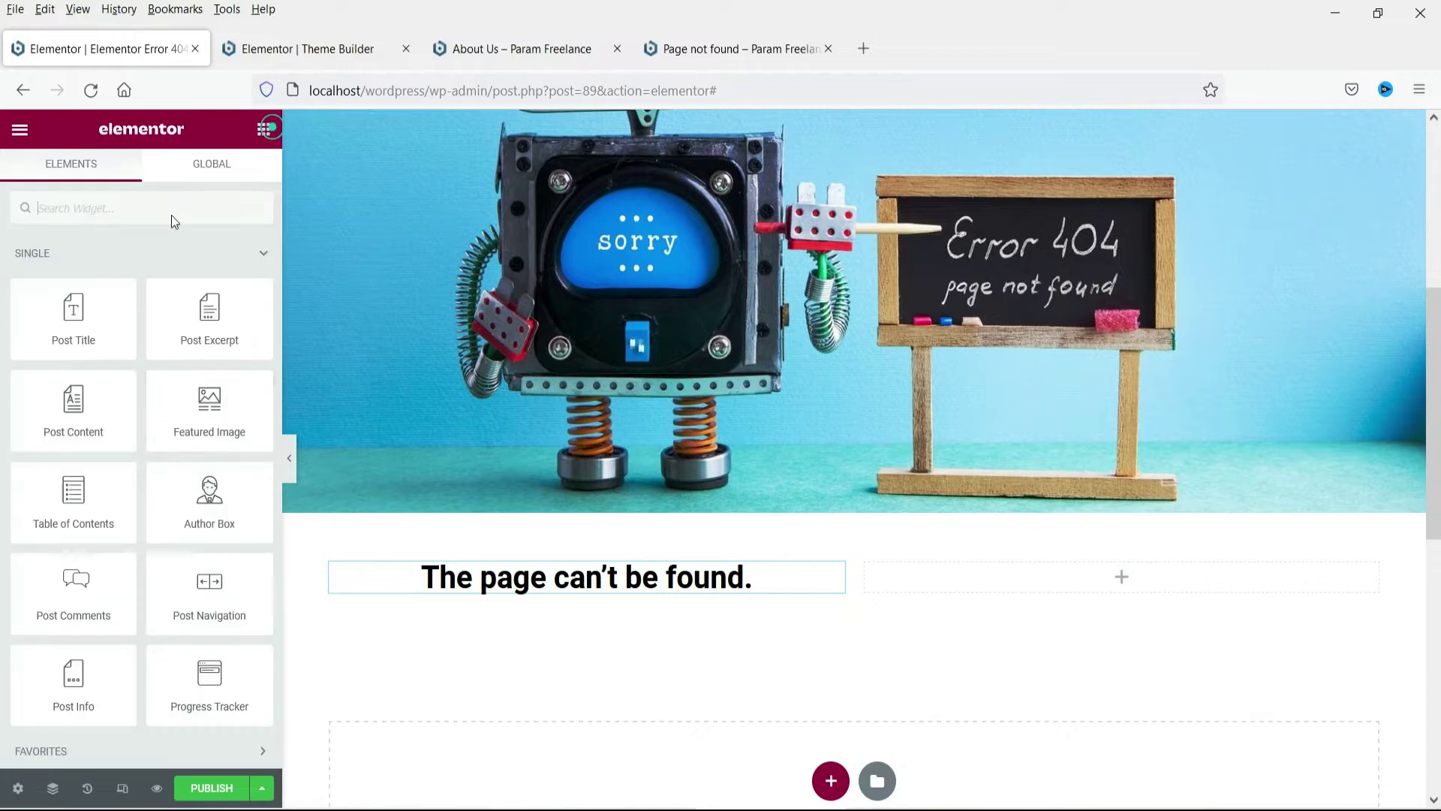
pyautogui.scroll(-4, 200, 504)
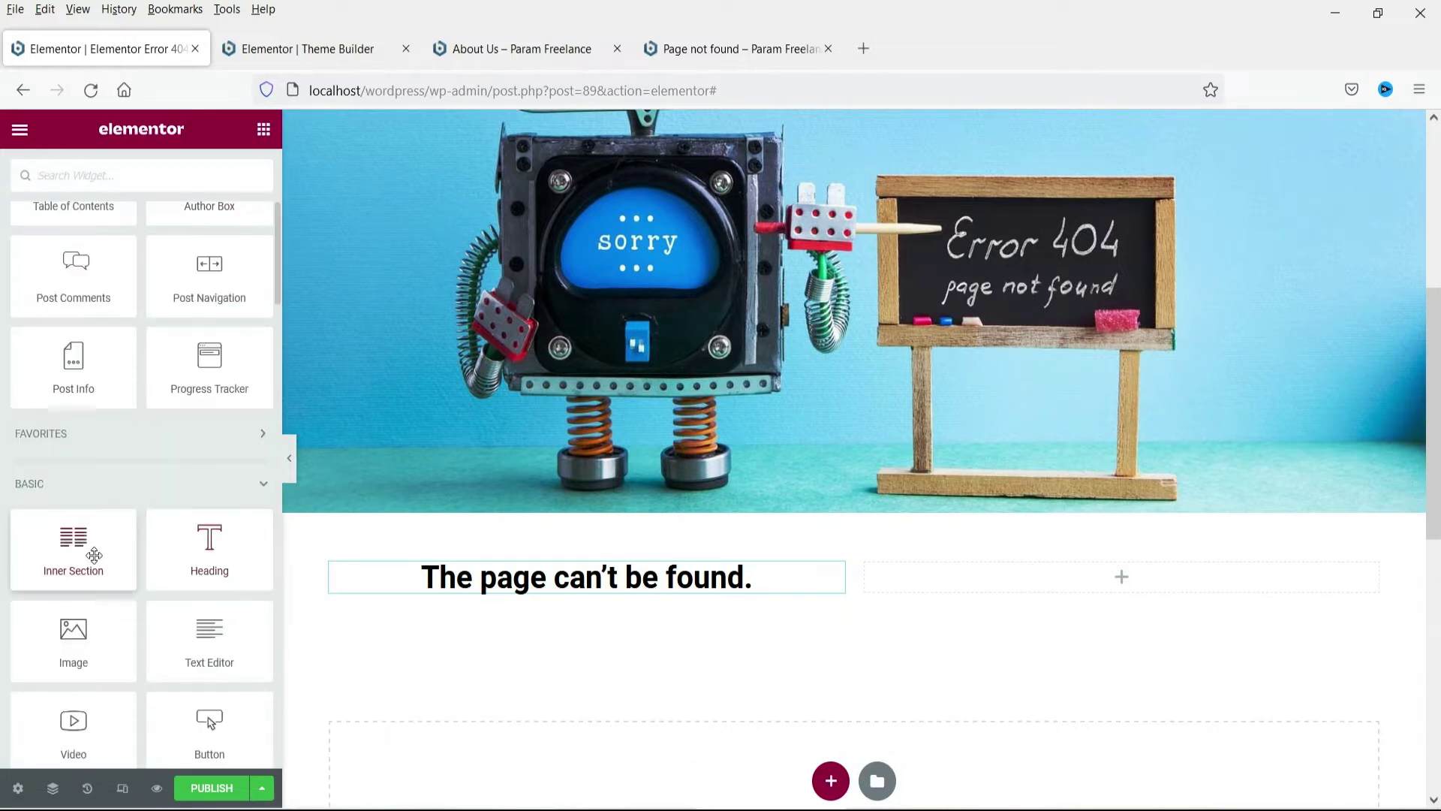
pyautogui.moveTo(199, 653); pyautogui.dragTo(512, 605)
pyautogui.click(698, 38)
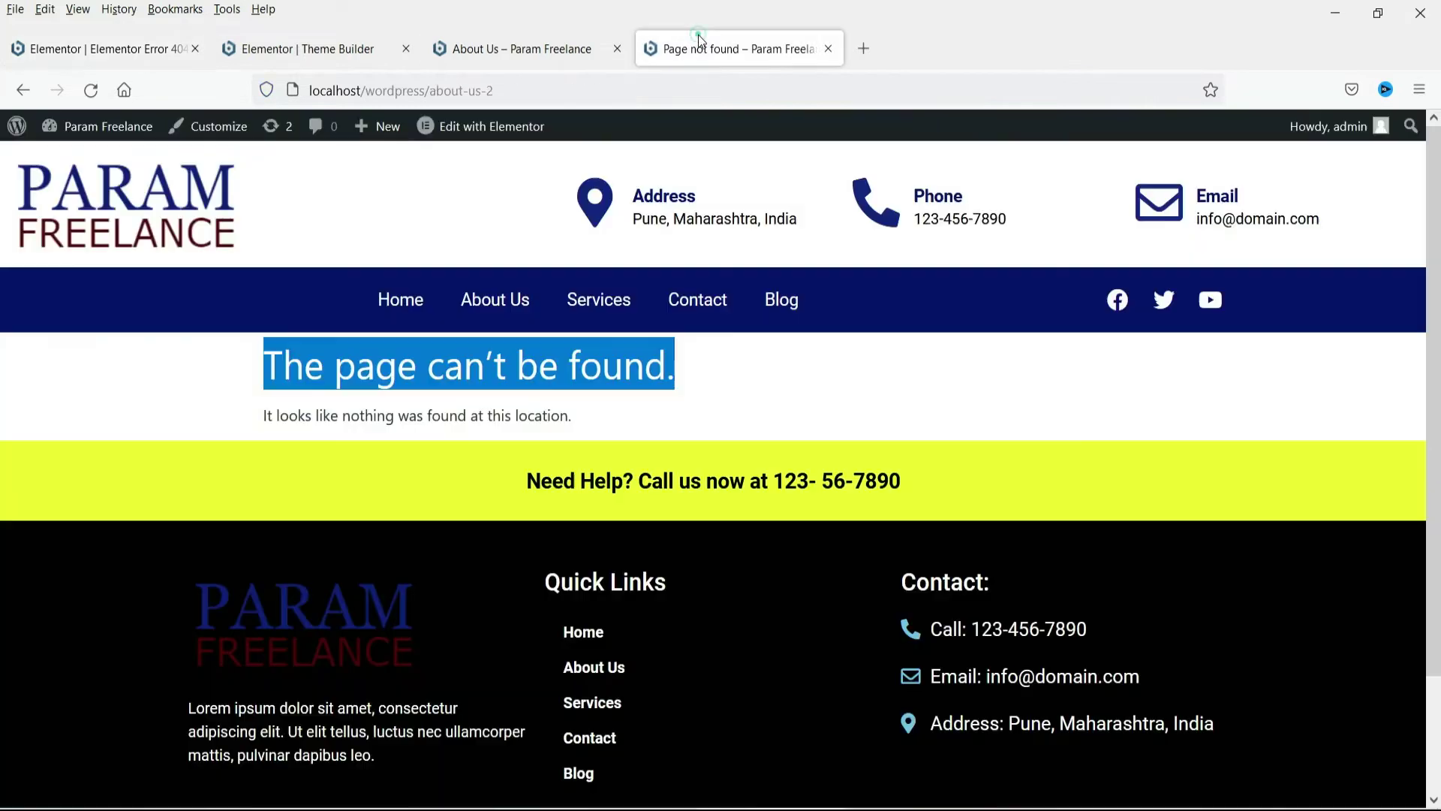
pyautogui.tripleClick(322, 419)
pyautogui.hotkey('ctrl', 'c')
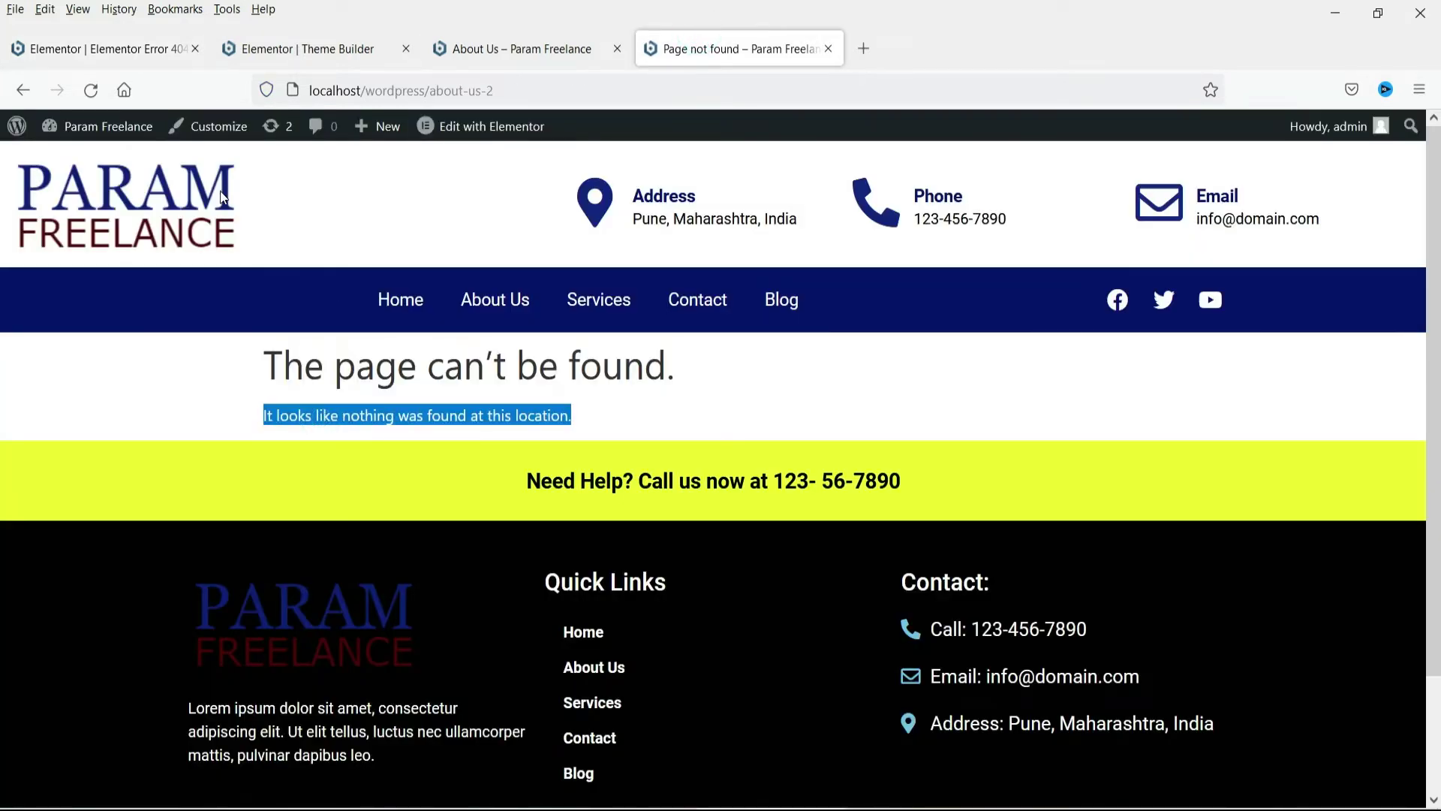
pyautogui.click(169, 51)
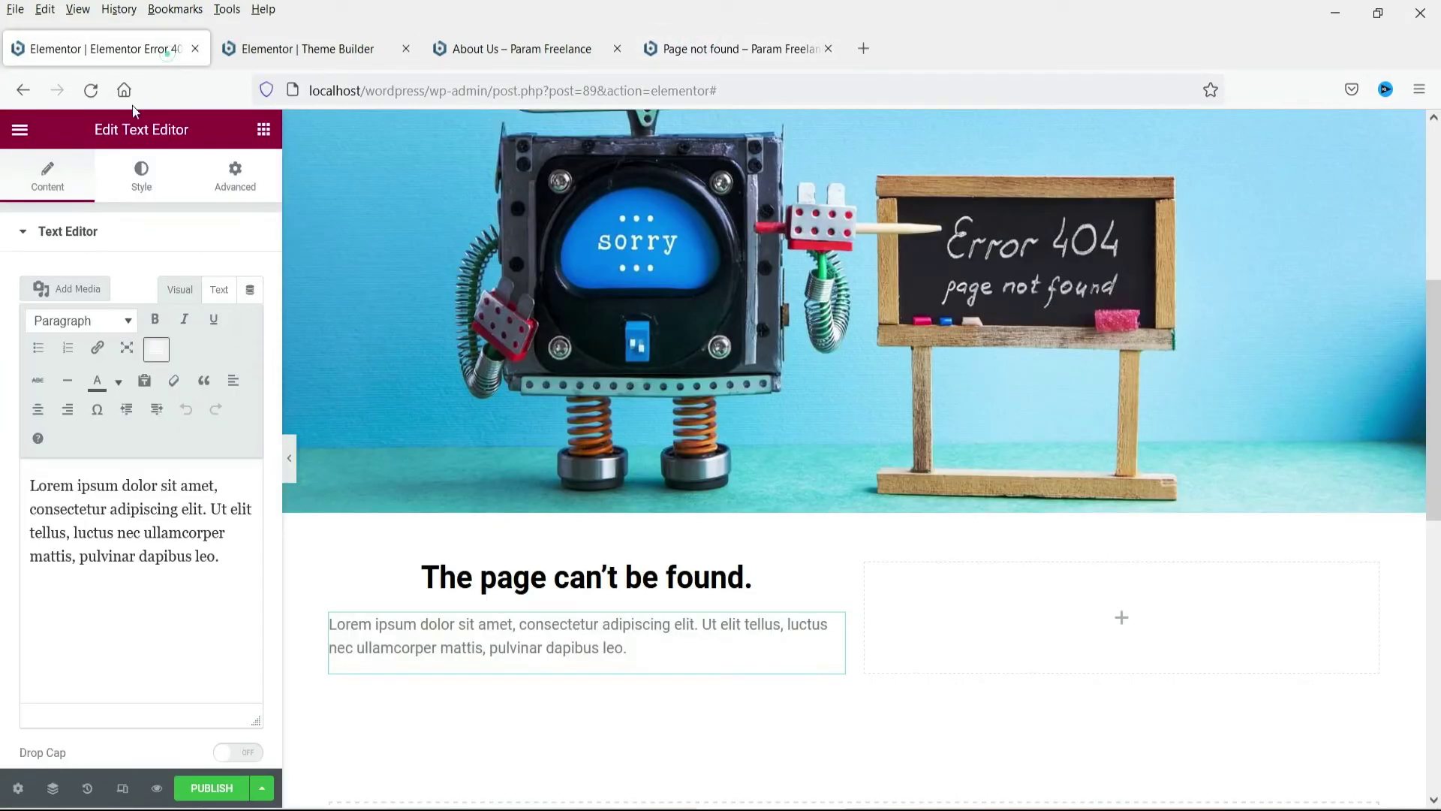
pyautogui.tripleClick(81, 540)
pyautogui.hotkey('ctrl', 'v')
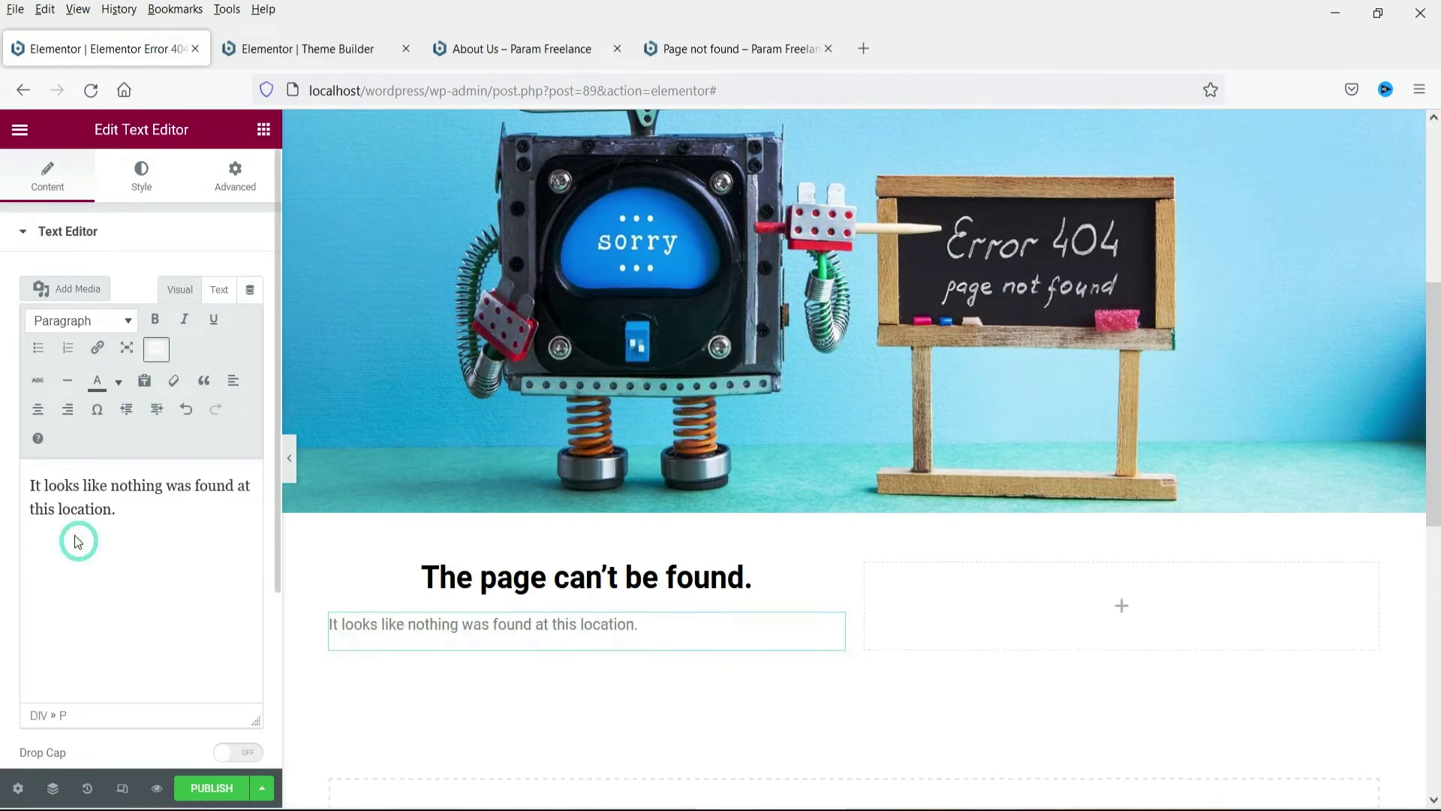
# Step: Center the paragraph, color it global dark blue, and set typography size 22
pyautogui.click(141, 180)
pyautogui.click(200, 280)
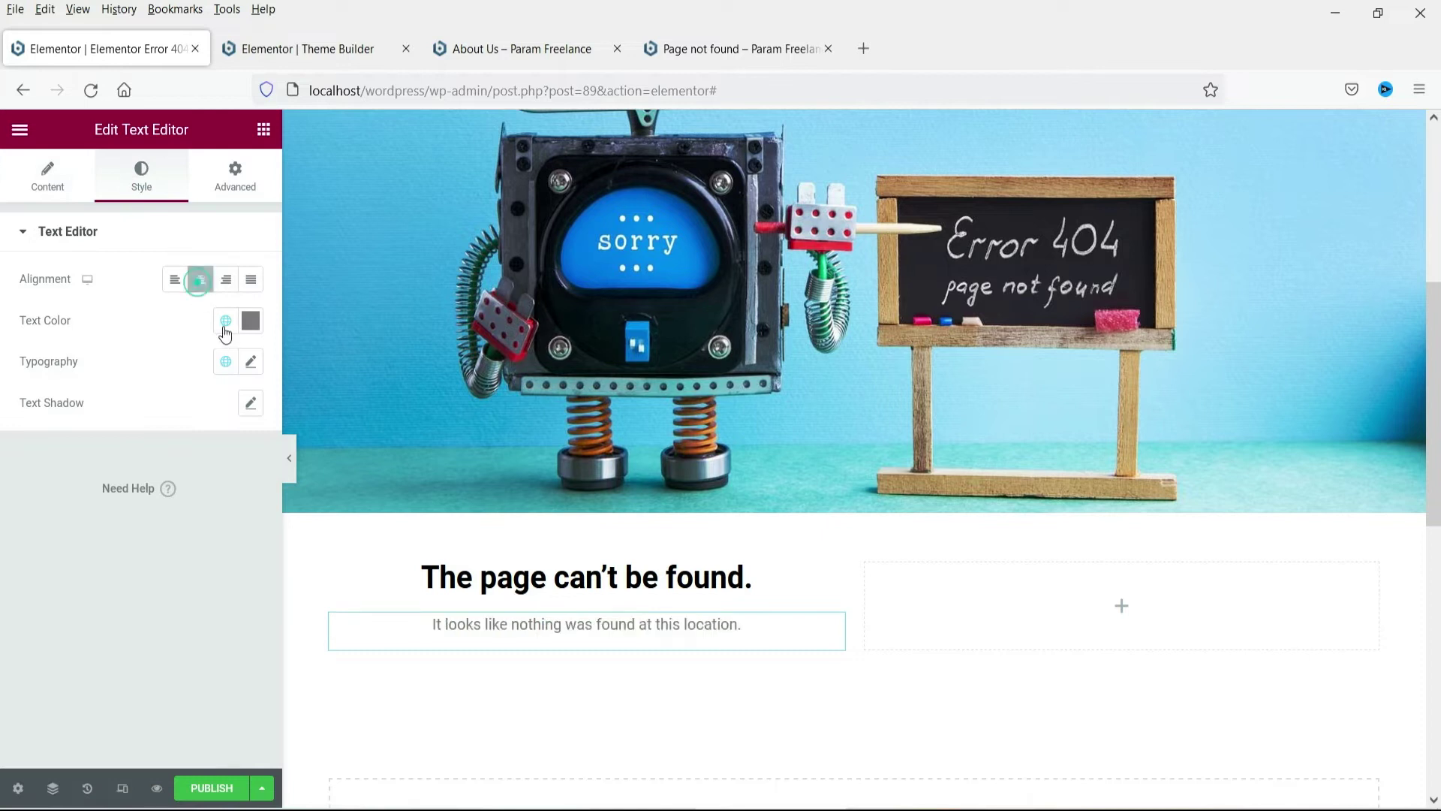
pyautogui.click(223, 320)
pyautogui.click(71, 550)
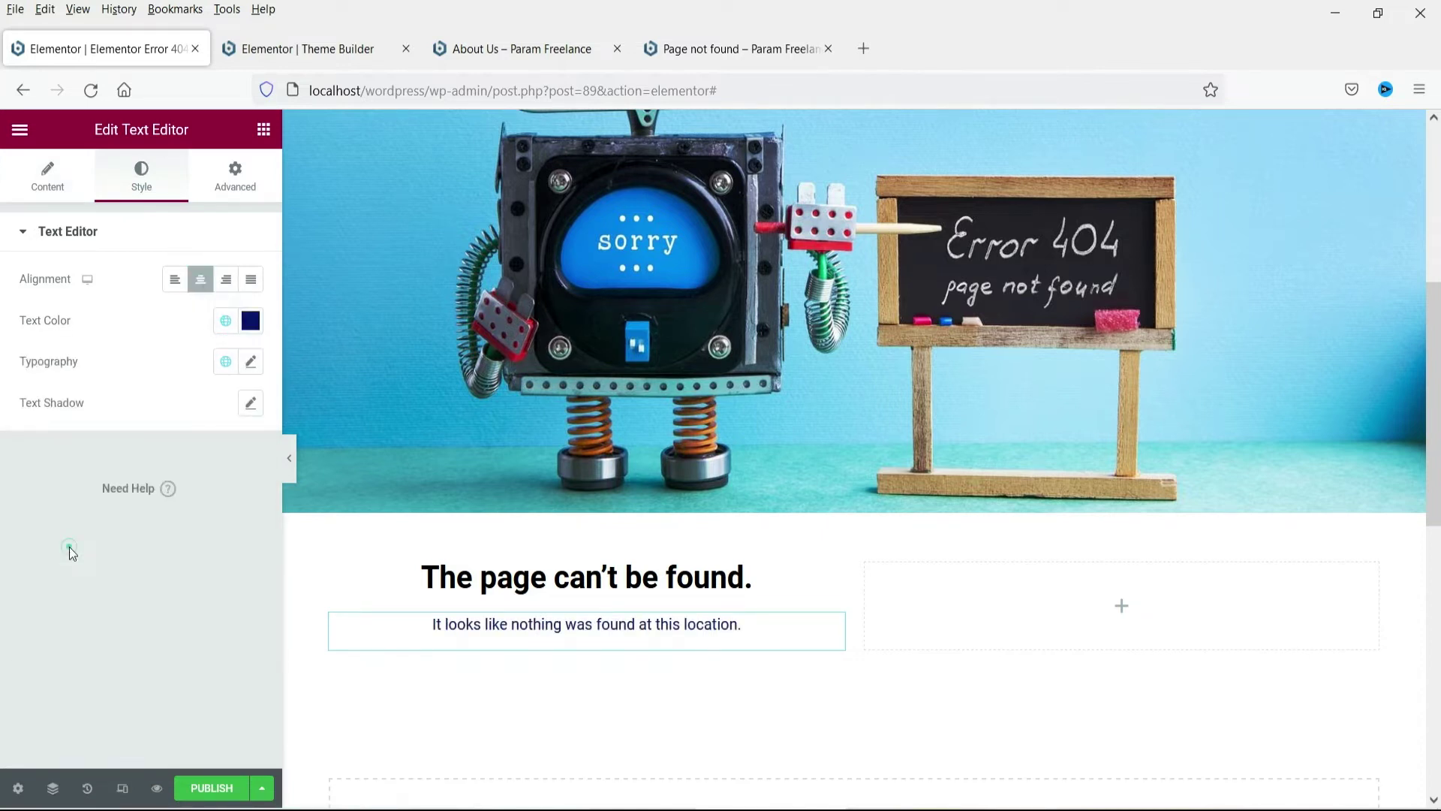
pyautogui.click(253, 363)
pyautogui.write('22')
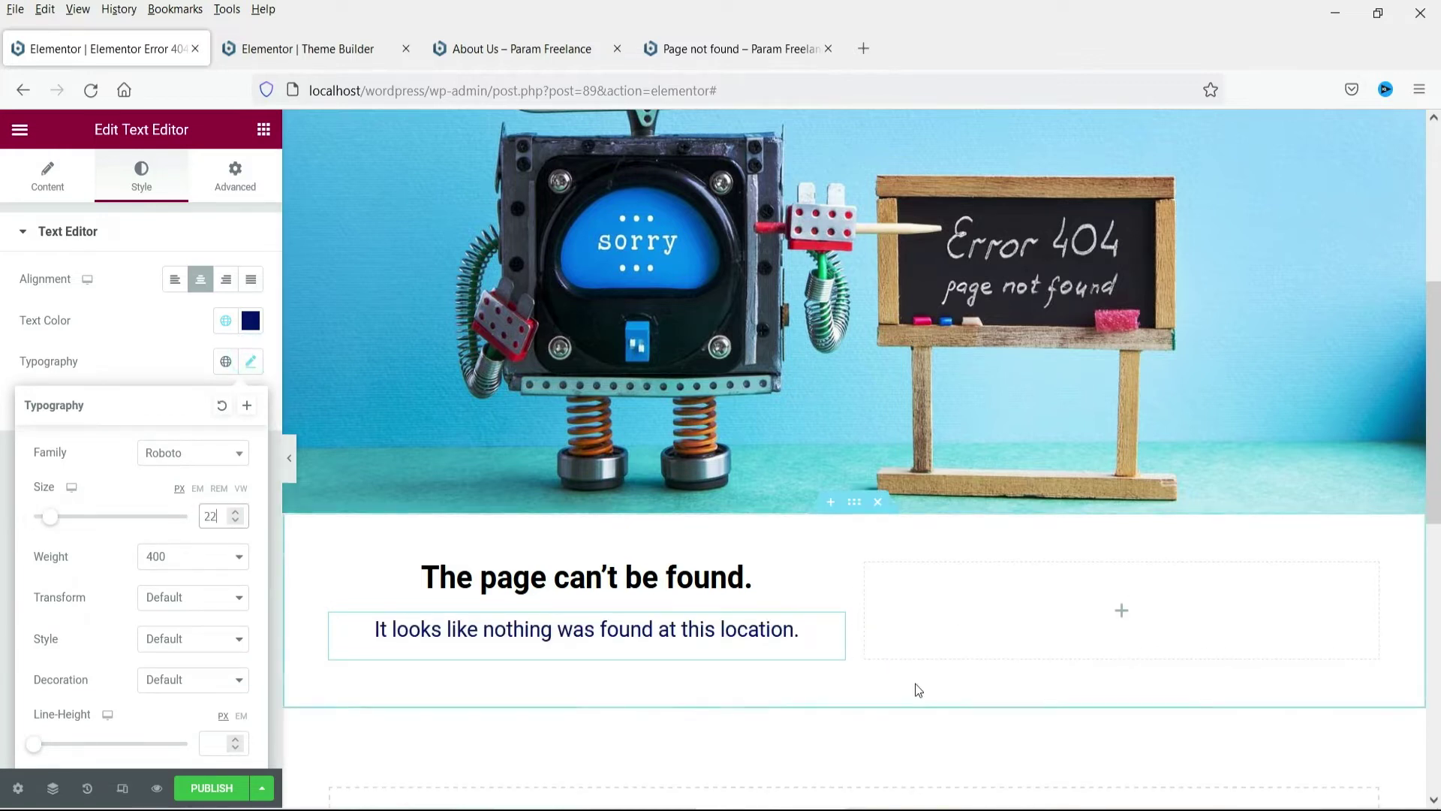
pyautogui.click(1123, 613)
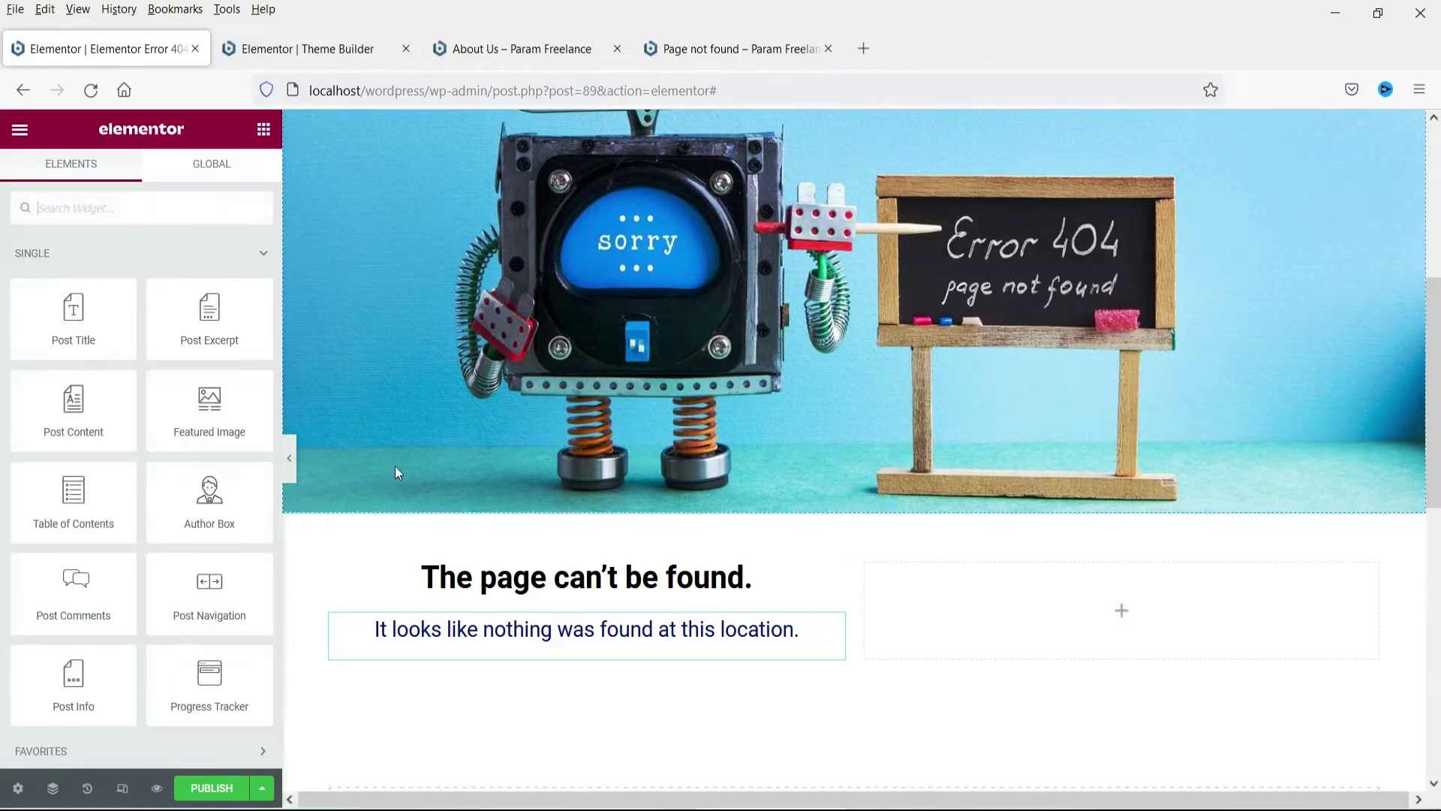
# Step: Add a centered Button in the right column labelled 'Go To Home Page'
pyautogui.scroll(-4, 125, 438)
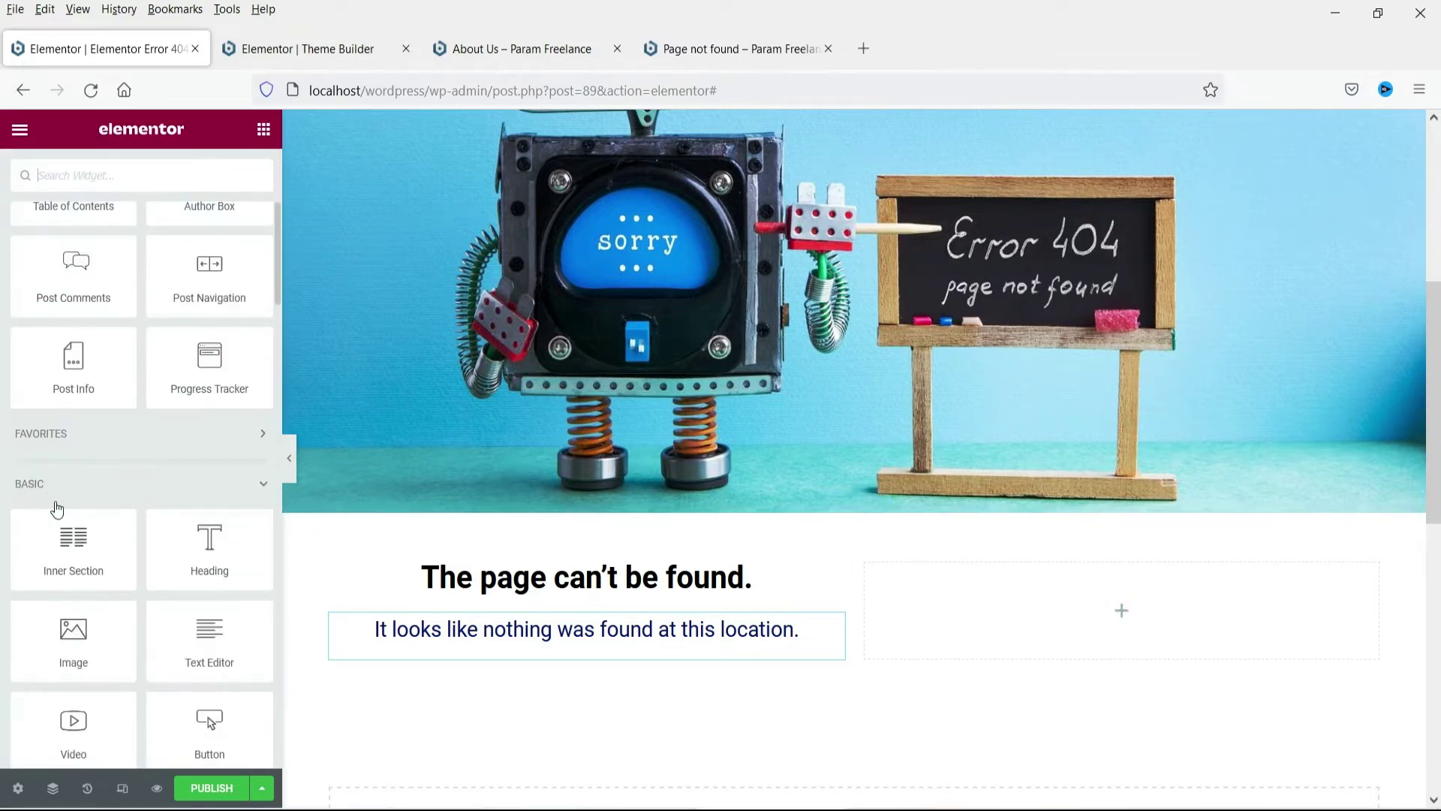
pyautogui.moveTo(203, 737); pyautogui.dragTo(1091, 615)
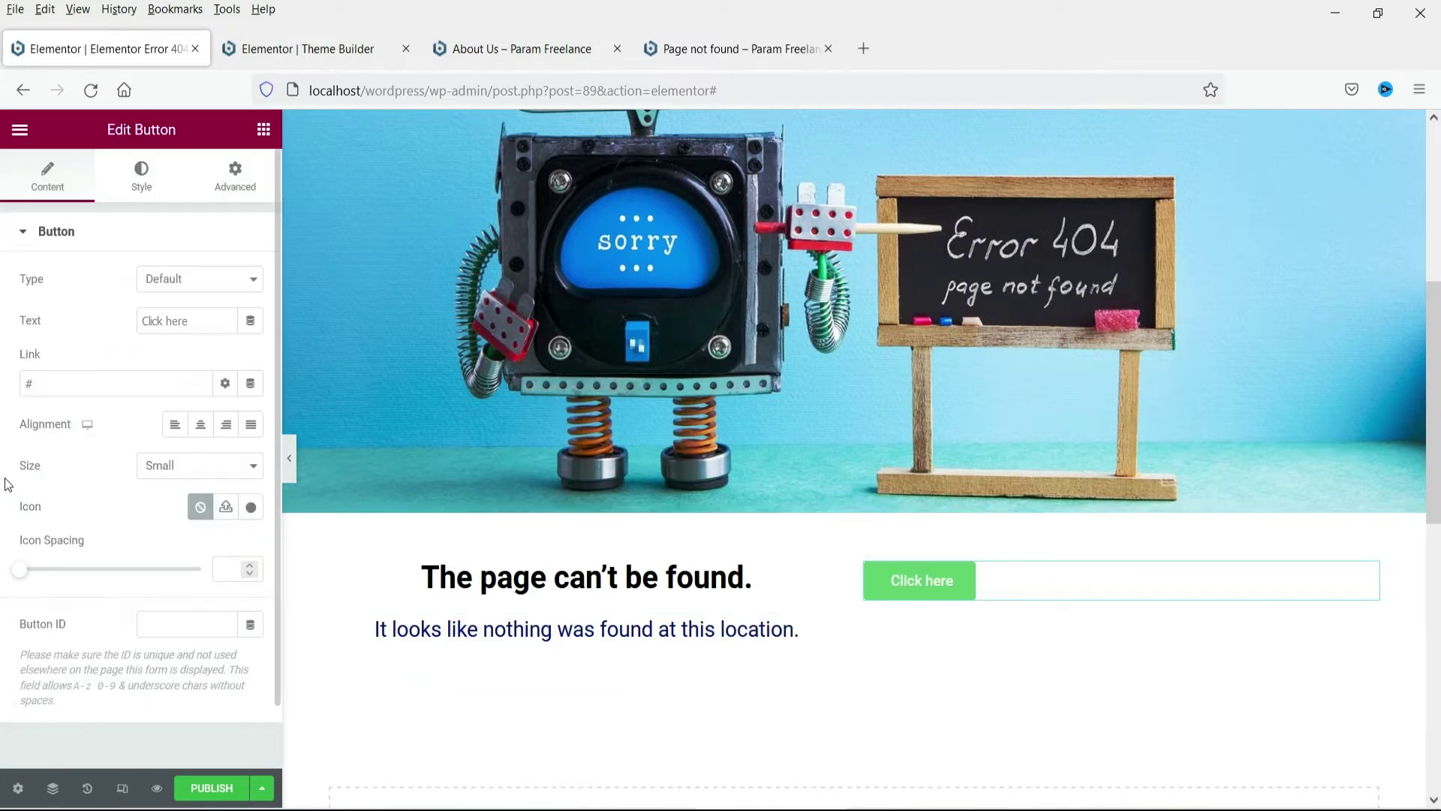
pyautogui.click(199, 426)
pyautogui.doubleClick(177, 321)
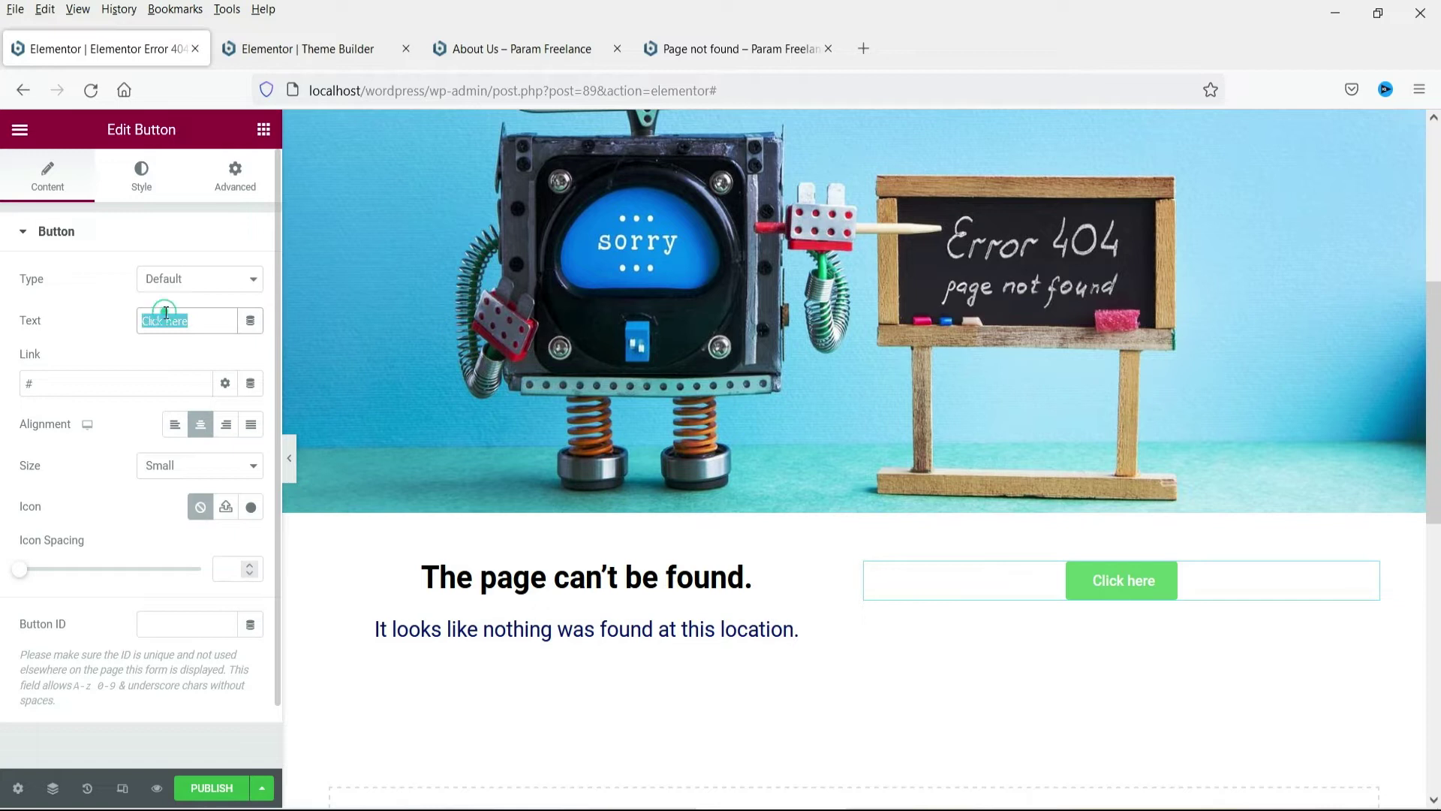
pyautogui.write('Go To')
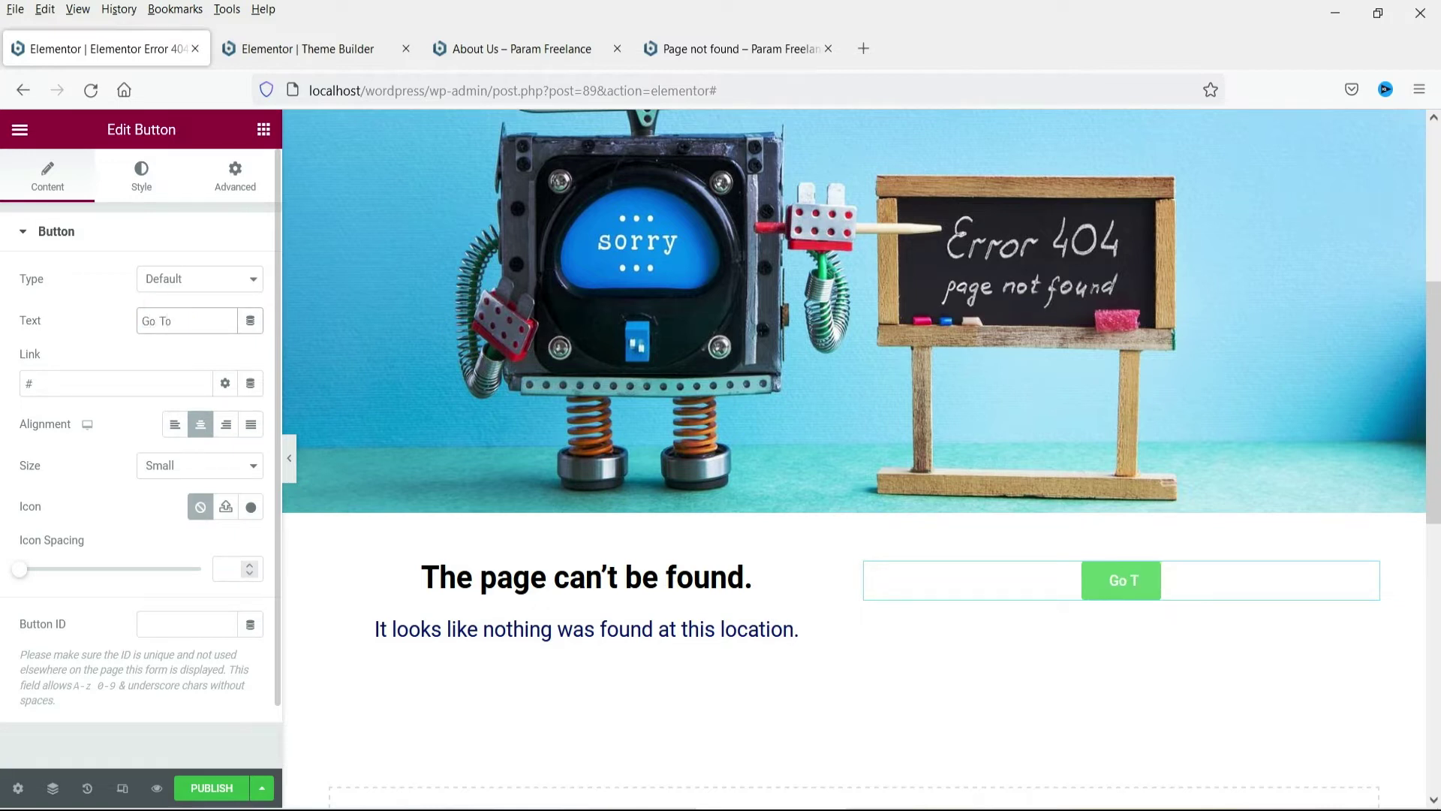
pyautogui.write(' Home Page')
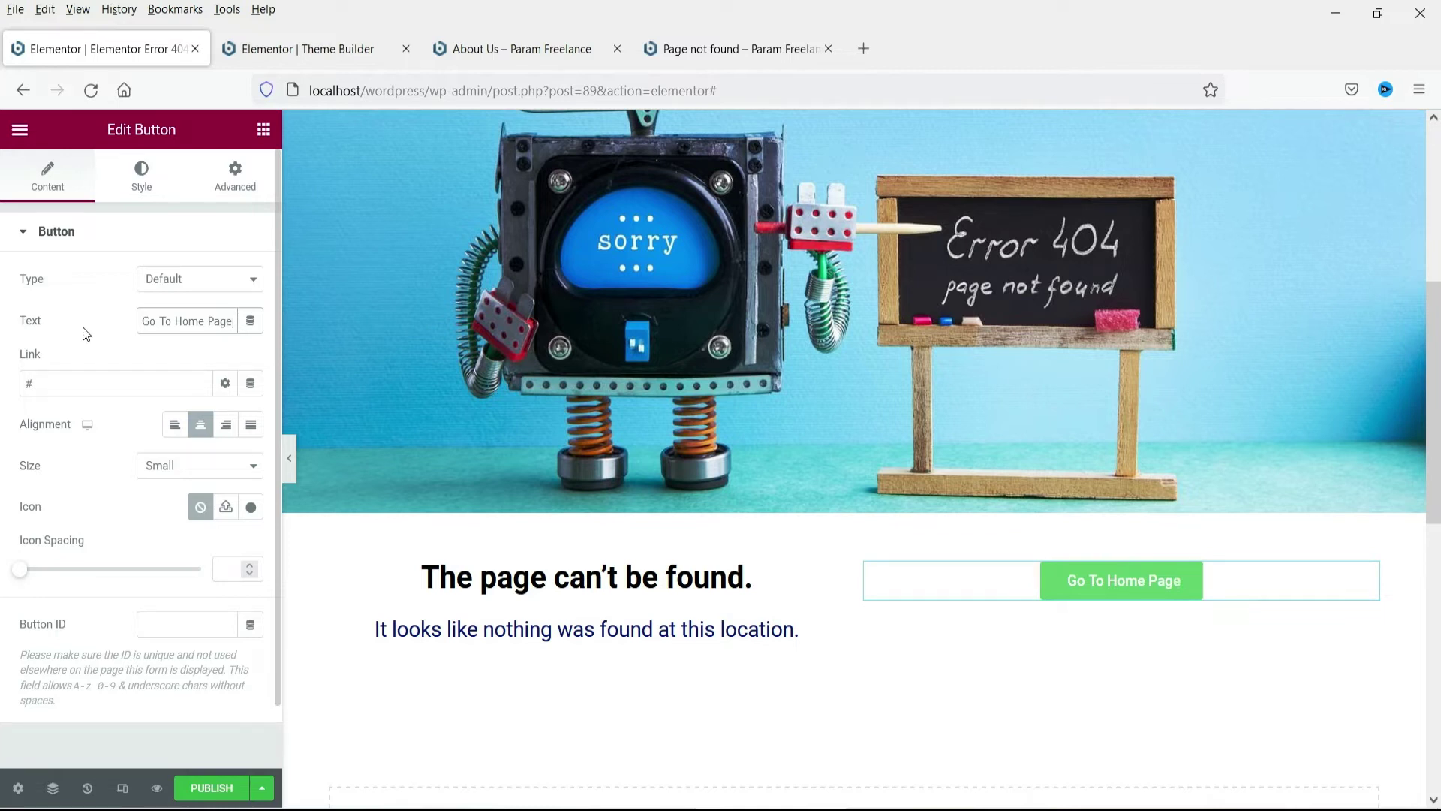
pyautogui.click(73, 385)
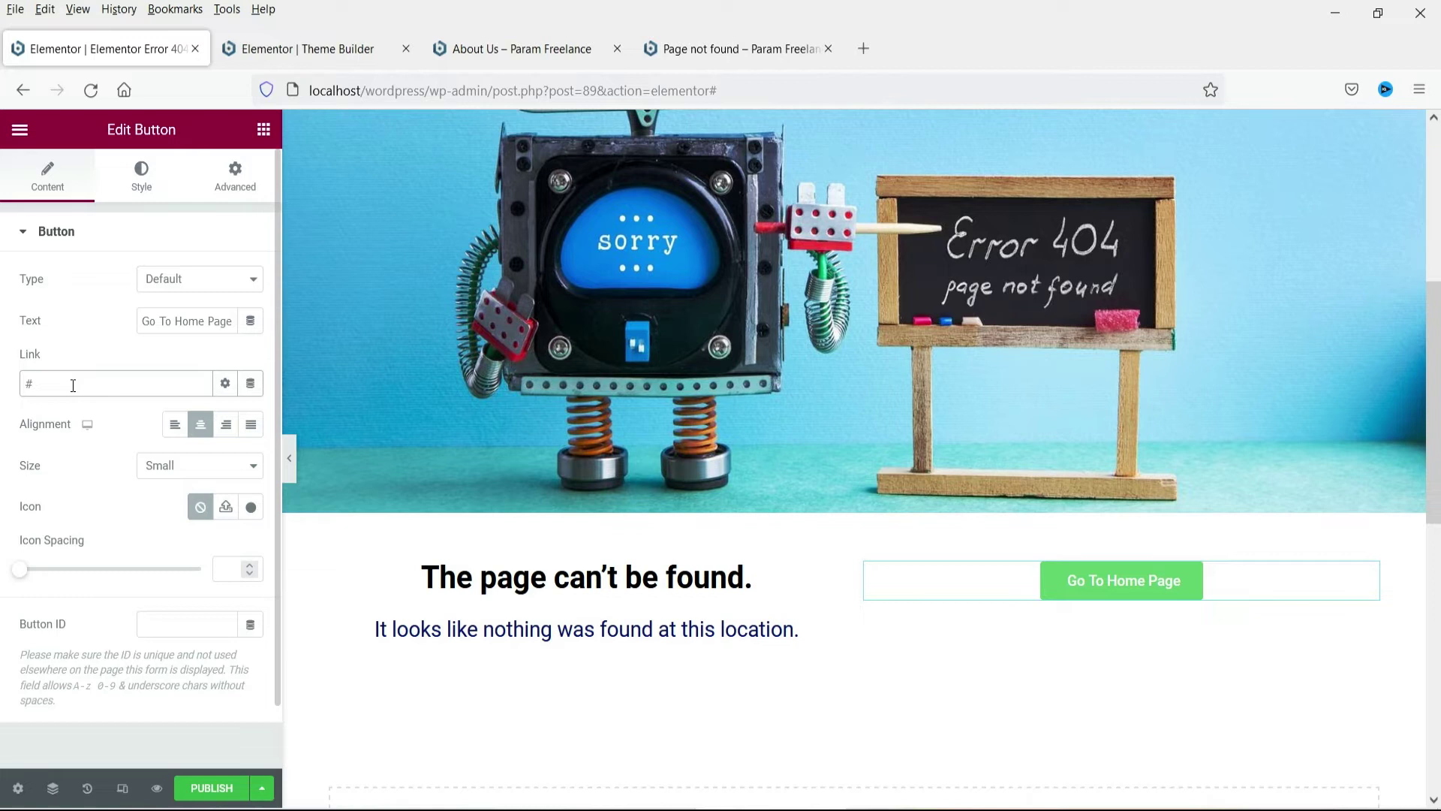
# Step: Set the button link to an Internal URL dynamic tag of Content type pointing to Home
pyautogui.click(249, 384)
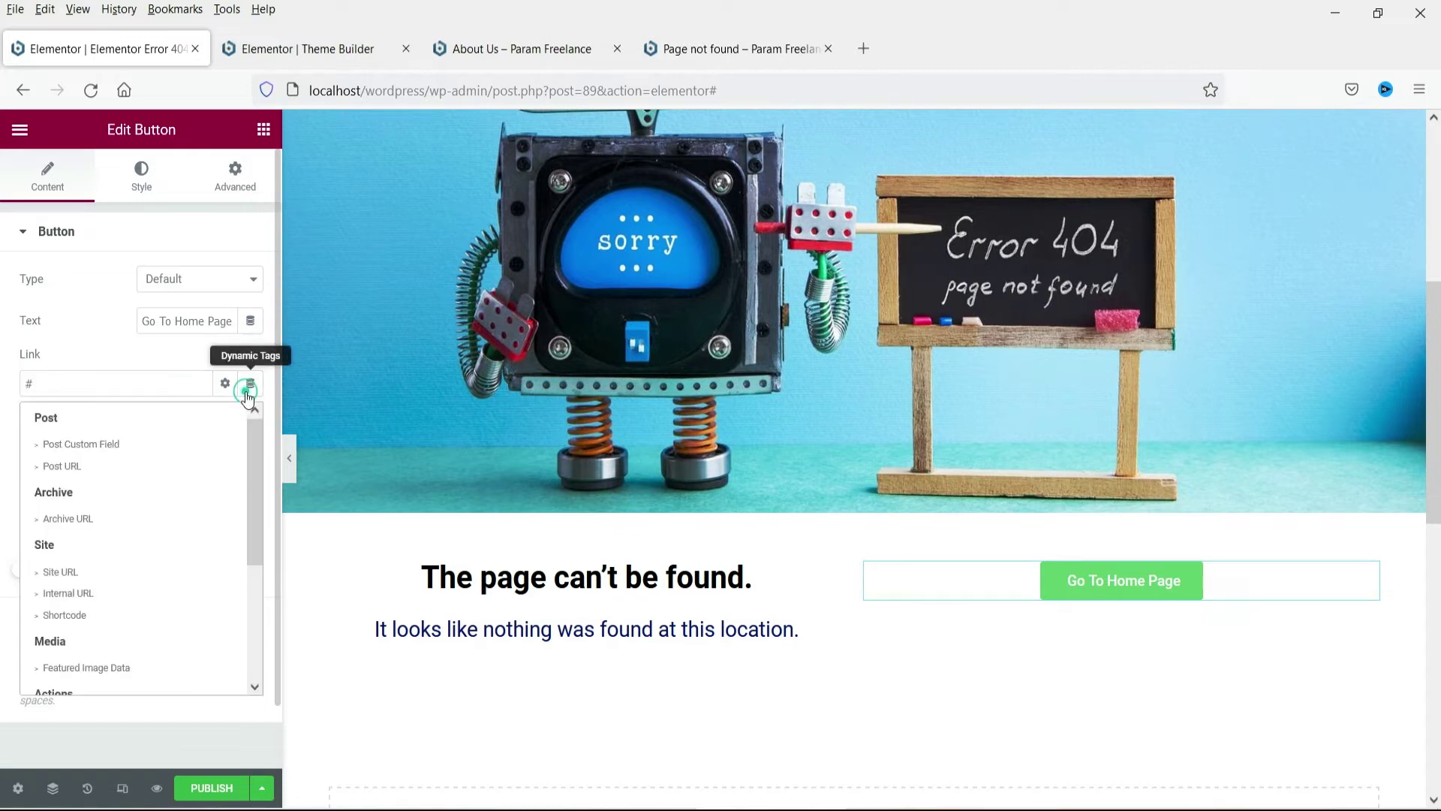
pyautogui.click(115, 594)
pyautogui.click(117, 380)
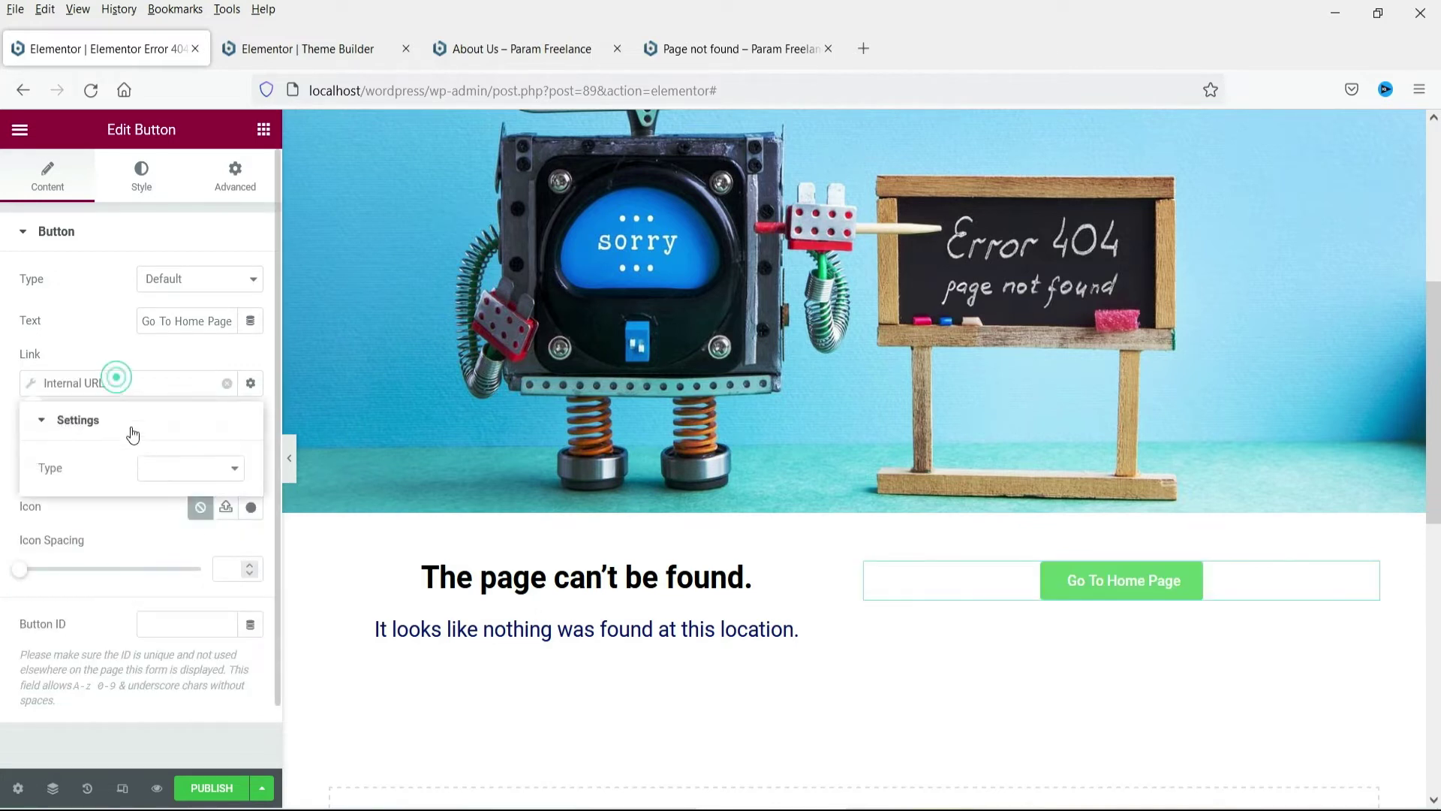
pyautogui.click(171, 468)
pyautogui.click(174, 494)
pyautogui.click(97, 532)
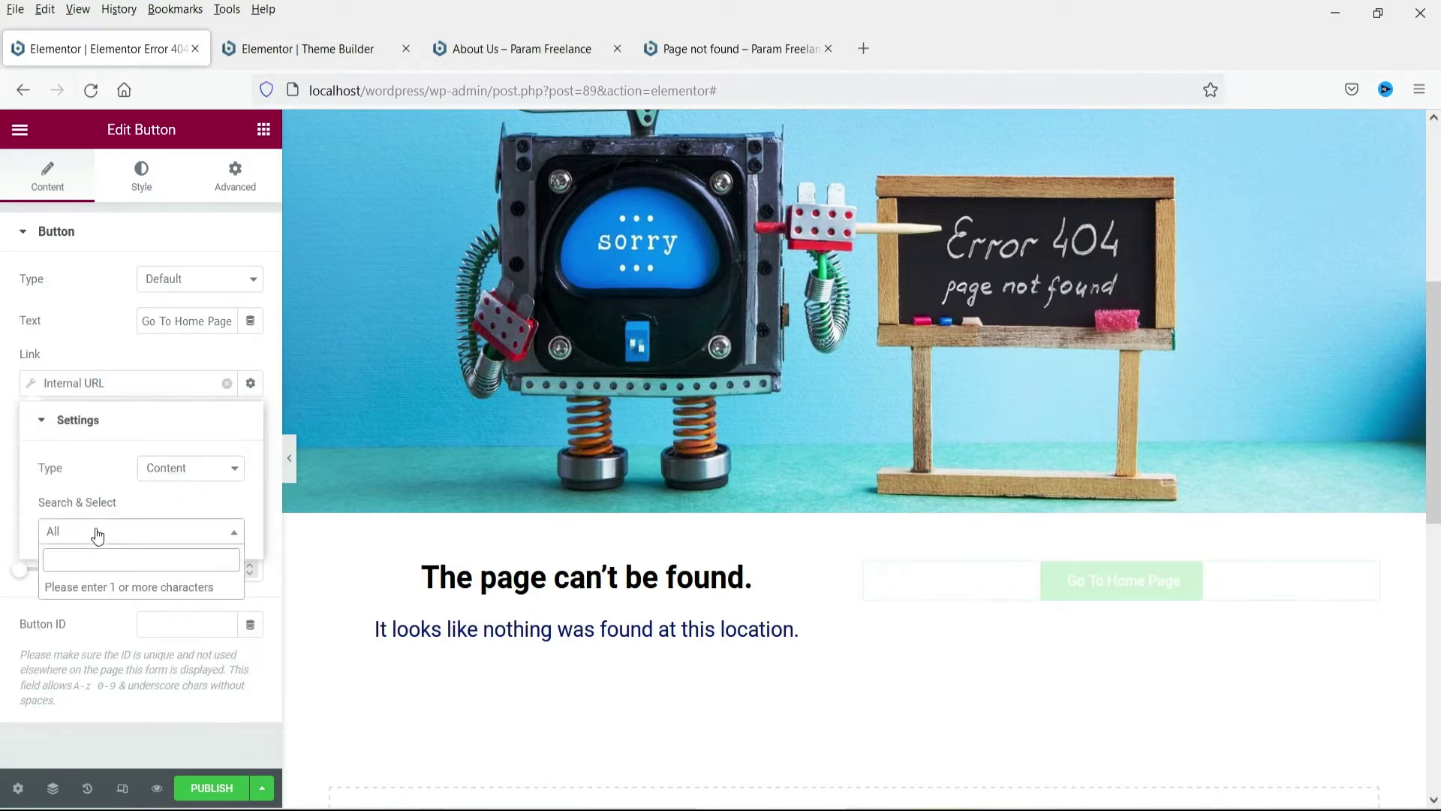
pyautogui.click(87, 560)
pyautogui.write('home')
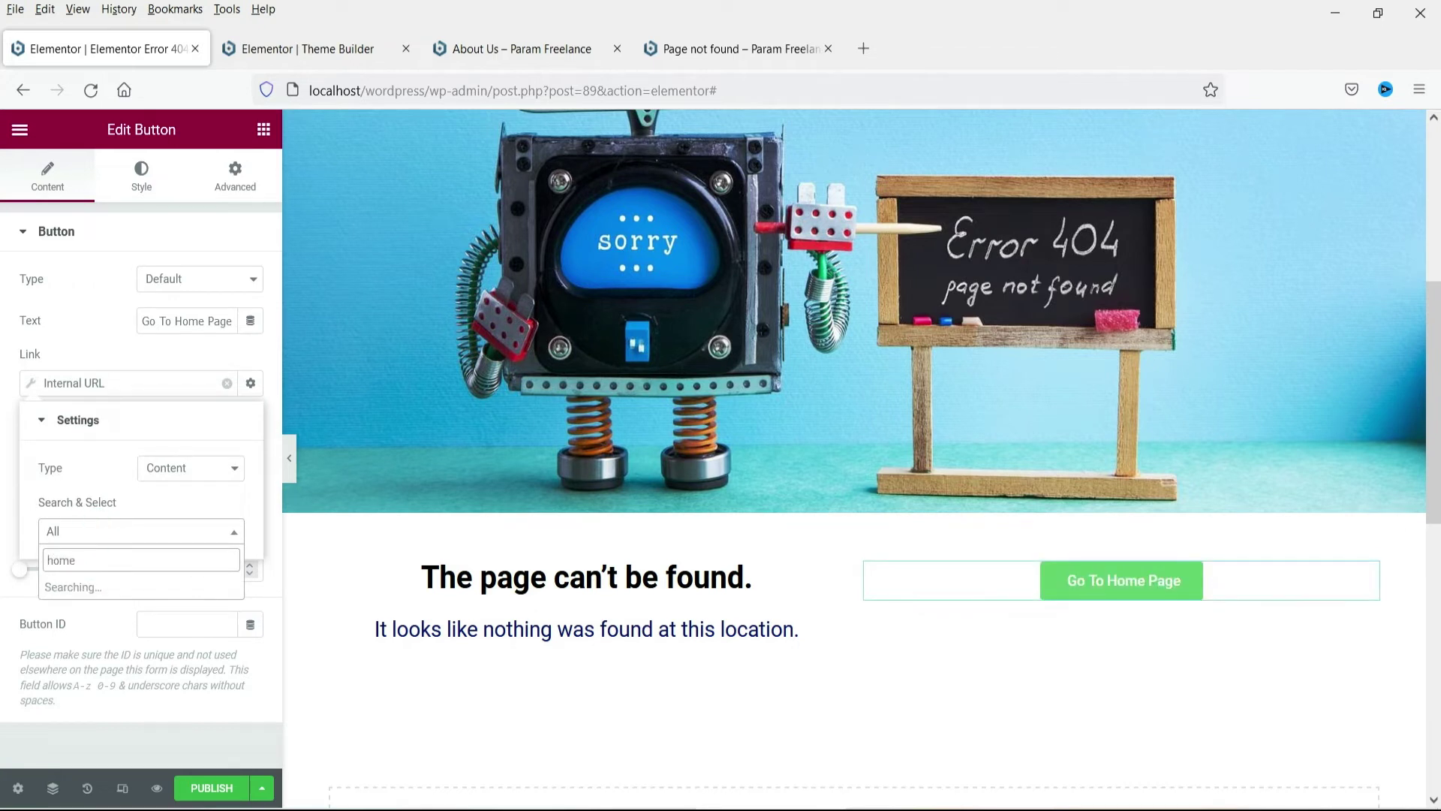
pyautogui.click(95, 594)
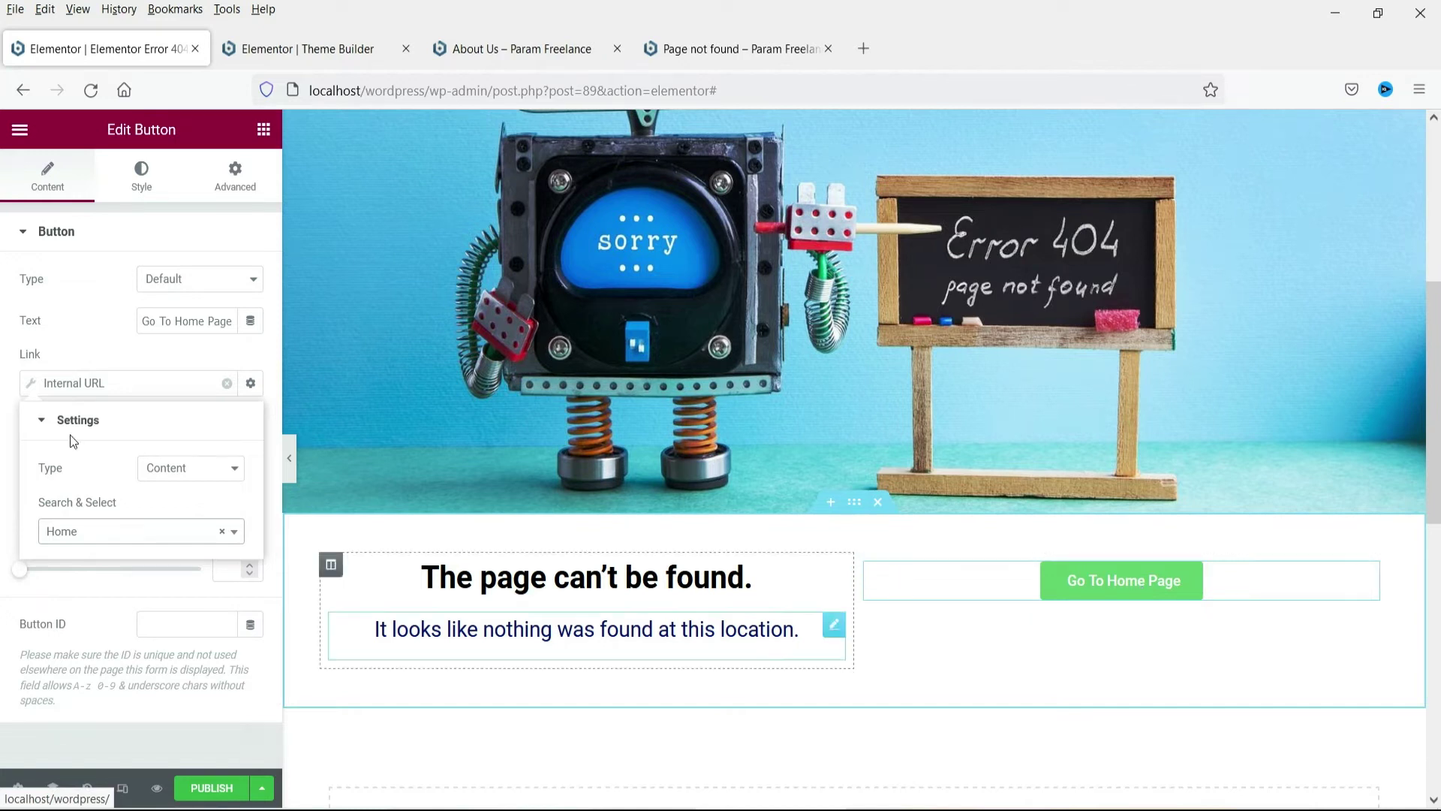
# Step: Set the button's column Vertical Align to Middle
pyautogui.click(91, 317)
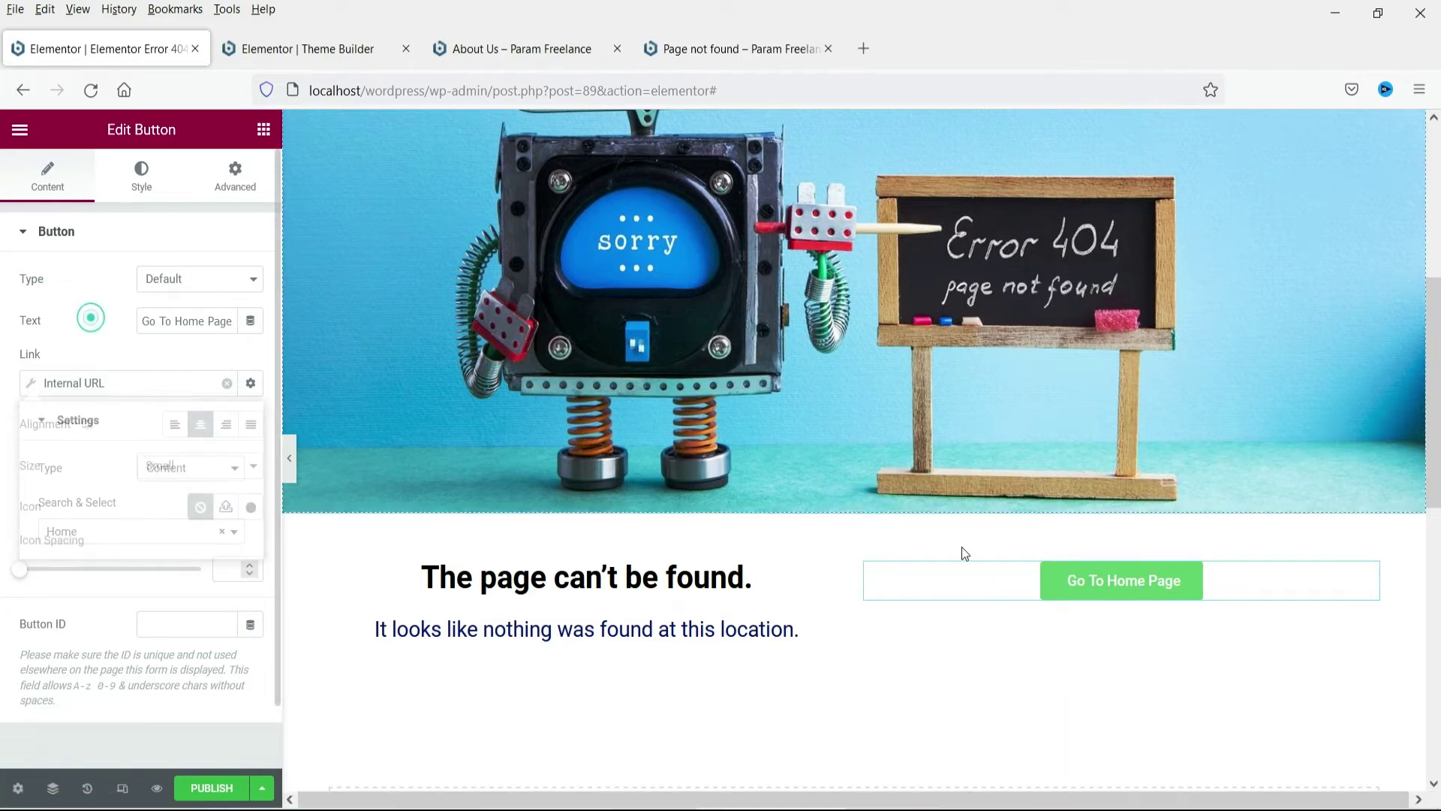
pyautogui.click(866, 567)
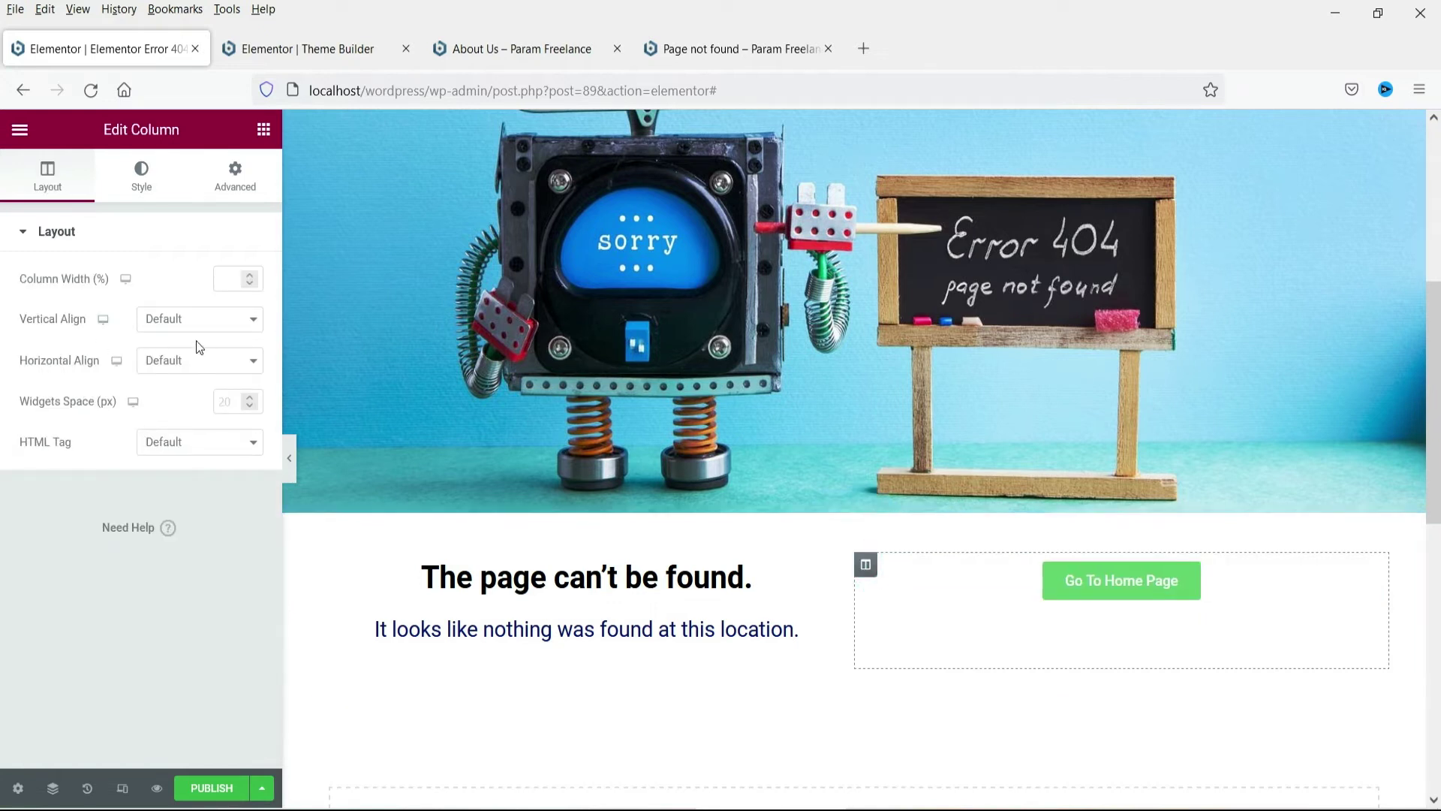
pyautogui.click(192, 321)
pyautogui.click(196, 396)
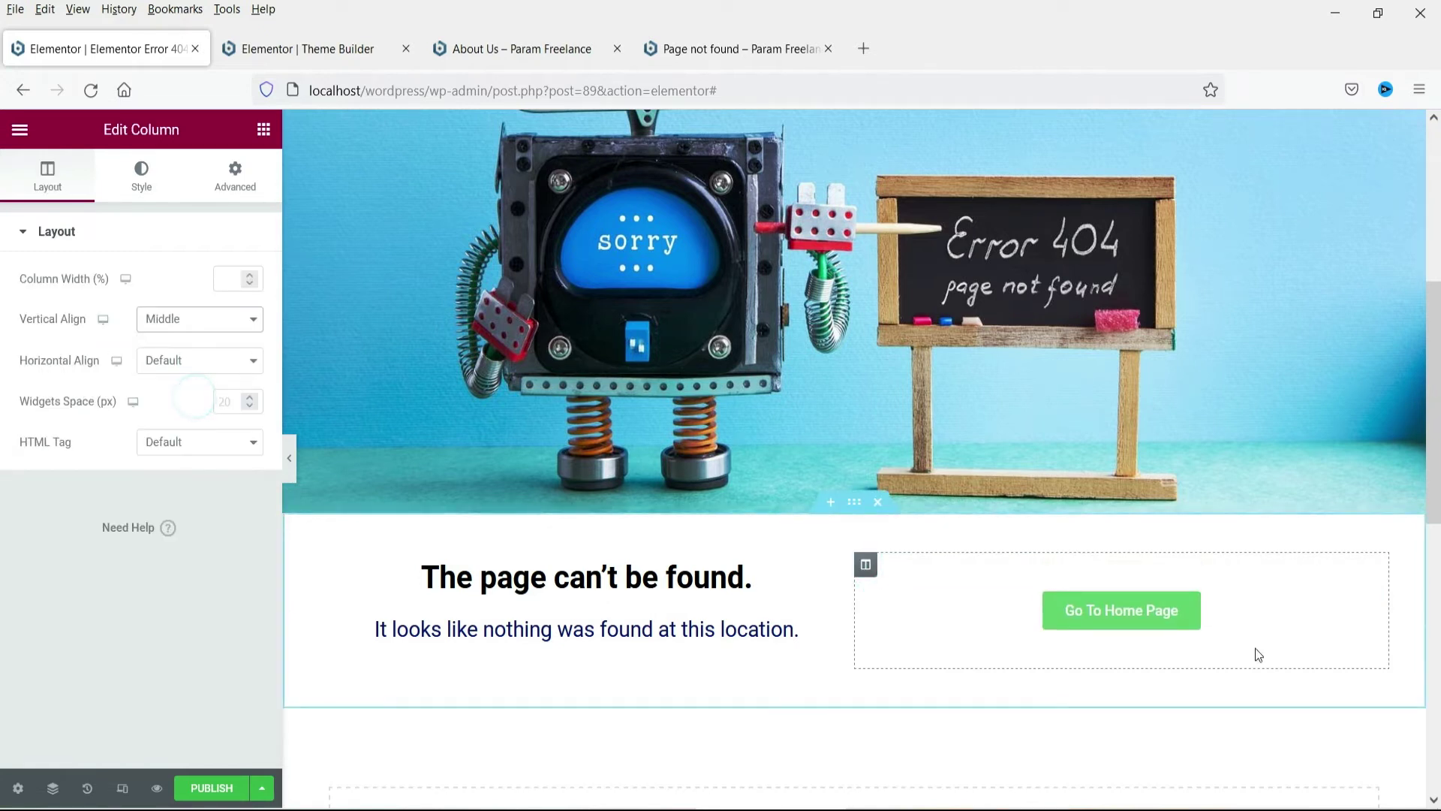
# Step: Change the Go To Home Page button size to Large
pyautogui.click(1139, 623)
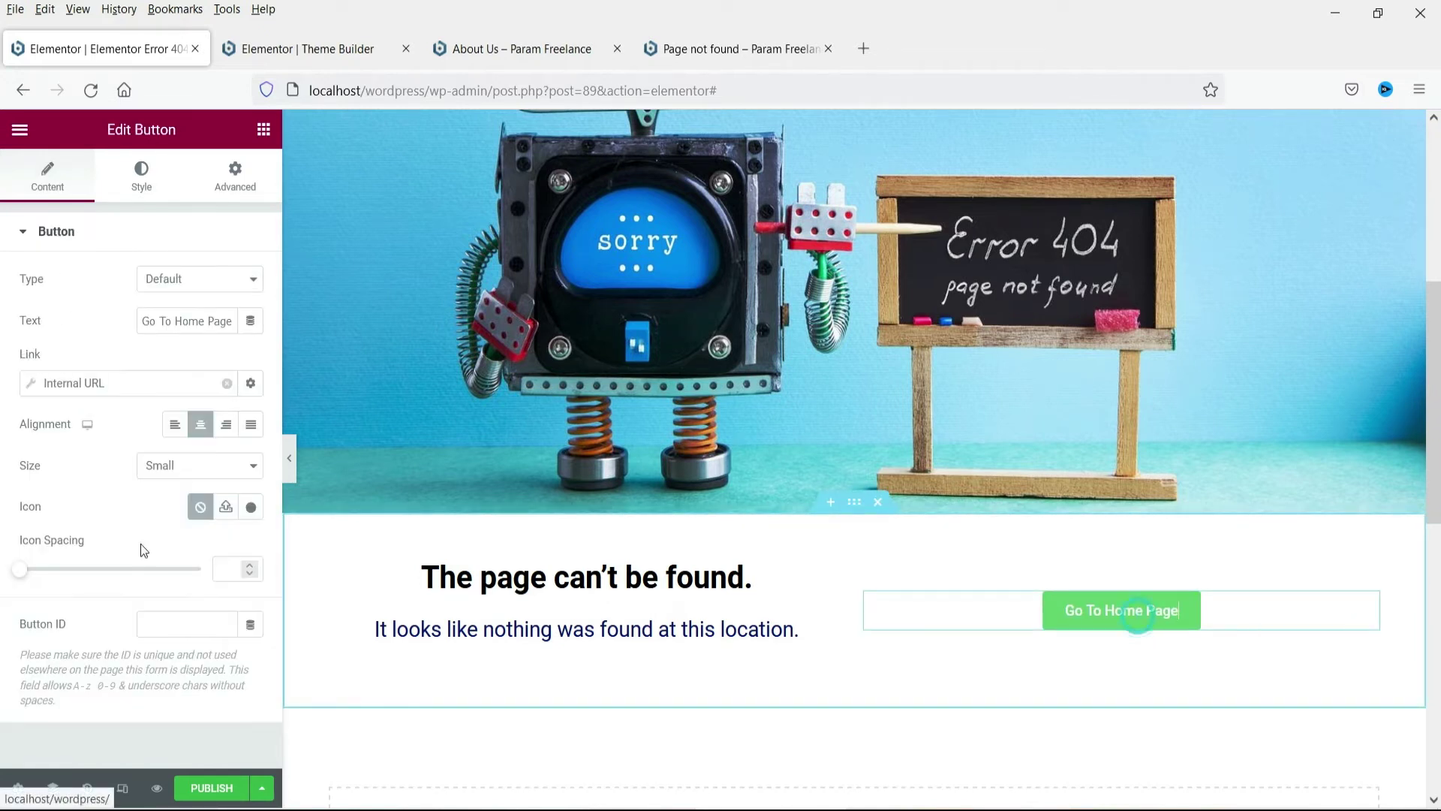
pyautogui.click(162, 465)
pyautogui.click(181, 556)
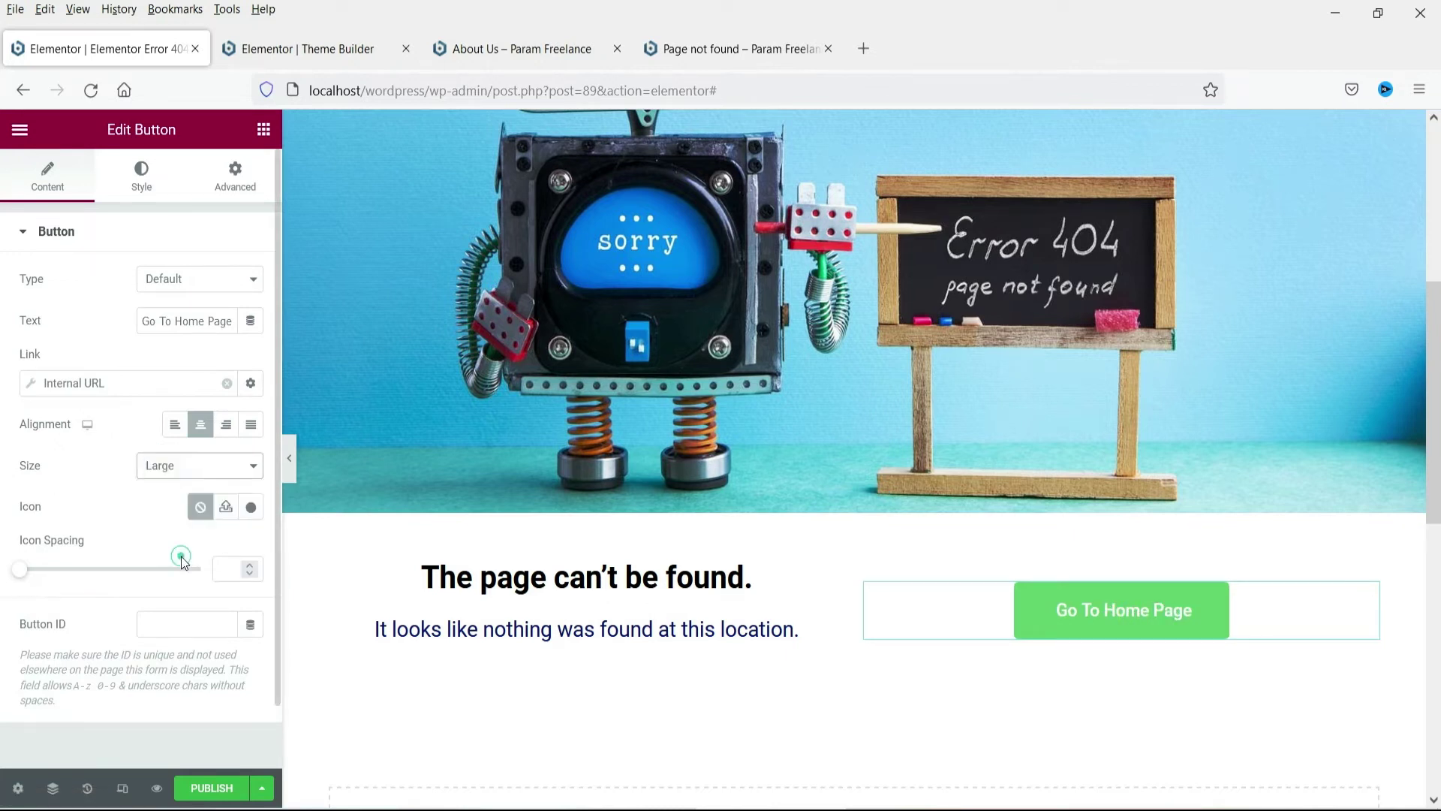
pyautogui.click(787, 652)
pyautogui.scroll(-3, 796, 601)
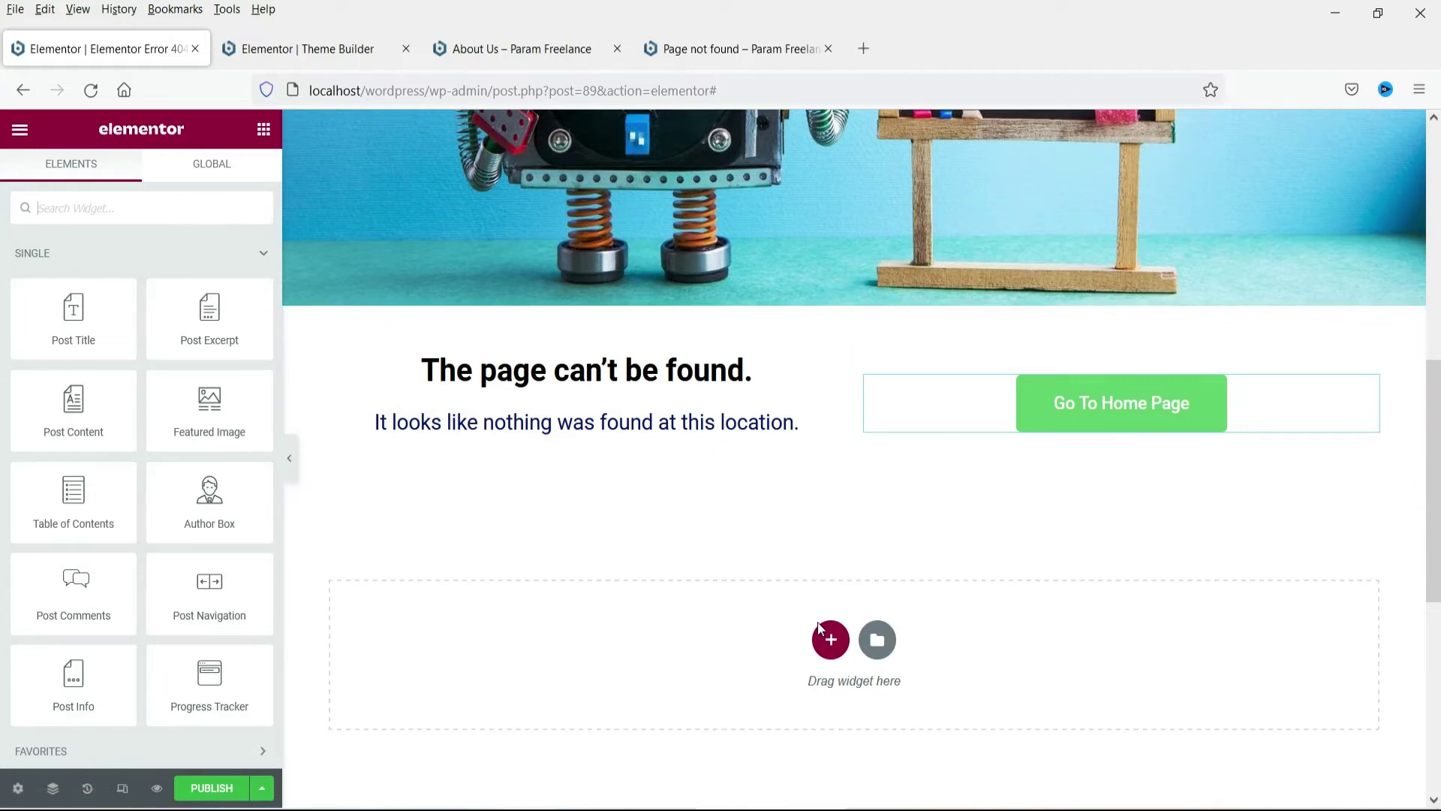
# Step: Filter widgets by 'sear' and drop a Search Form beneath the Go To Home Page button
pyautogui.click(114, 215)
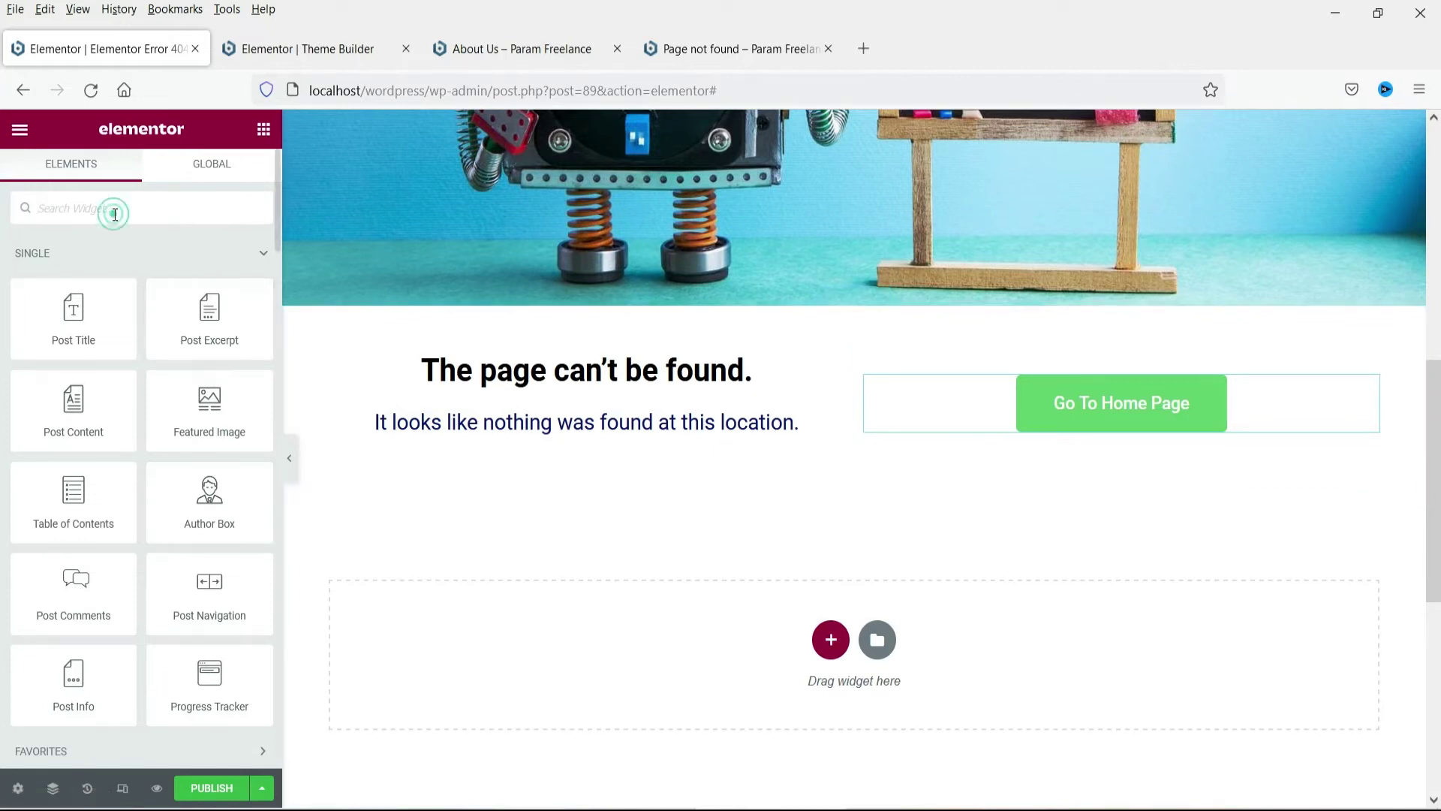
pyautogui.write('sear')
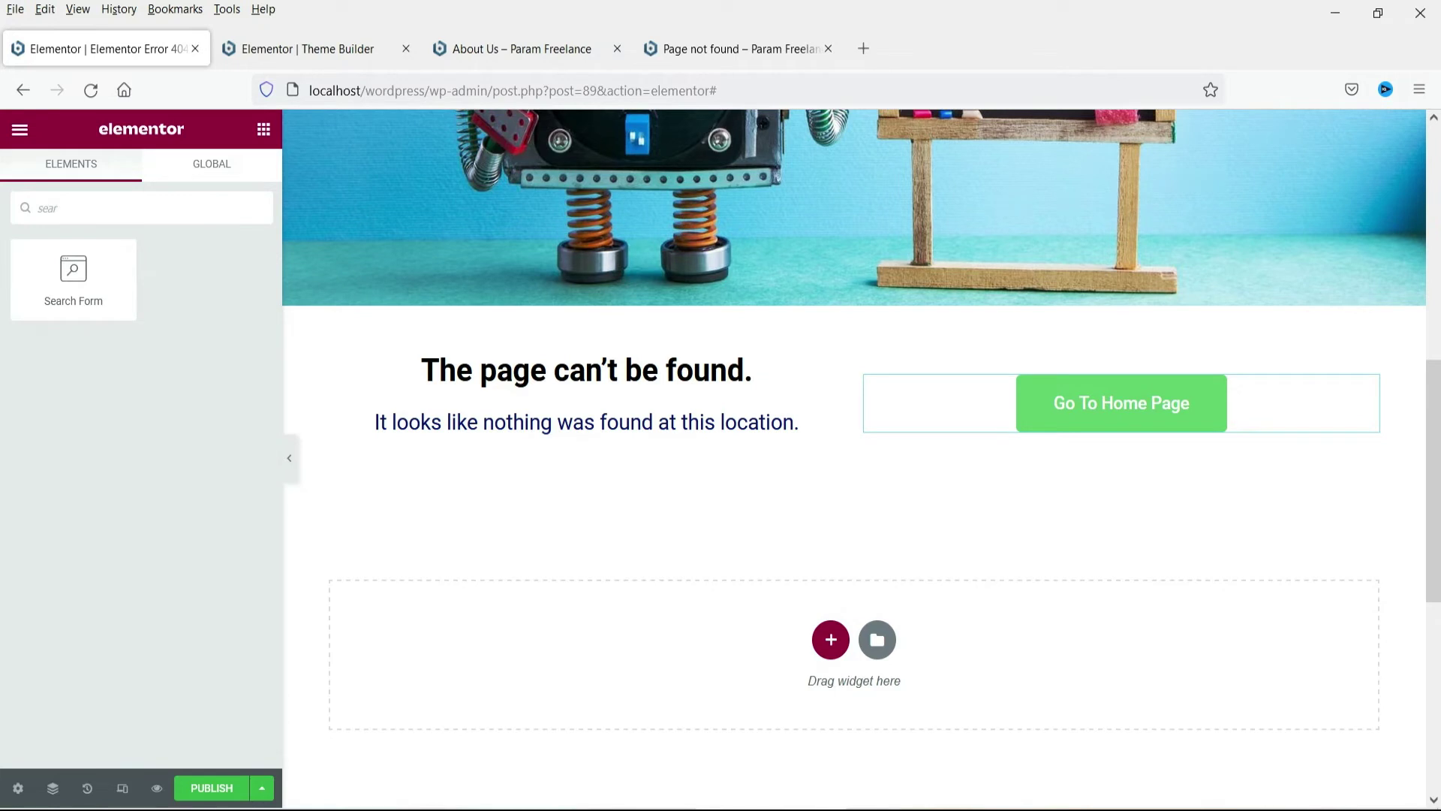
pyautogui.moveTo(73, 287); pyautogui.dragTo(1156, 426)
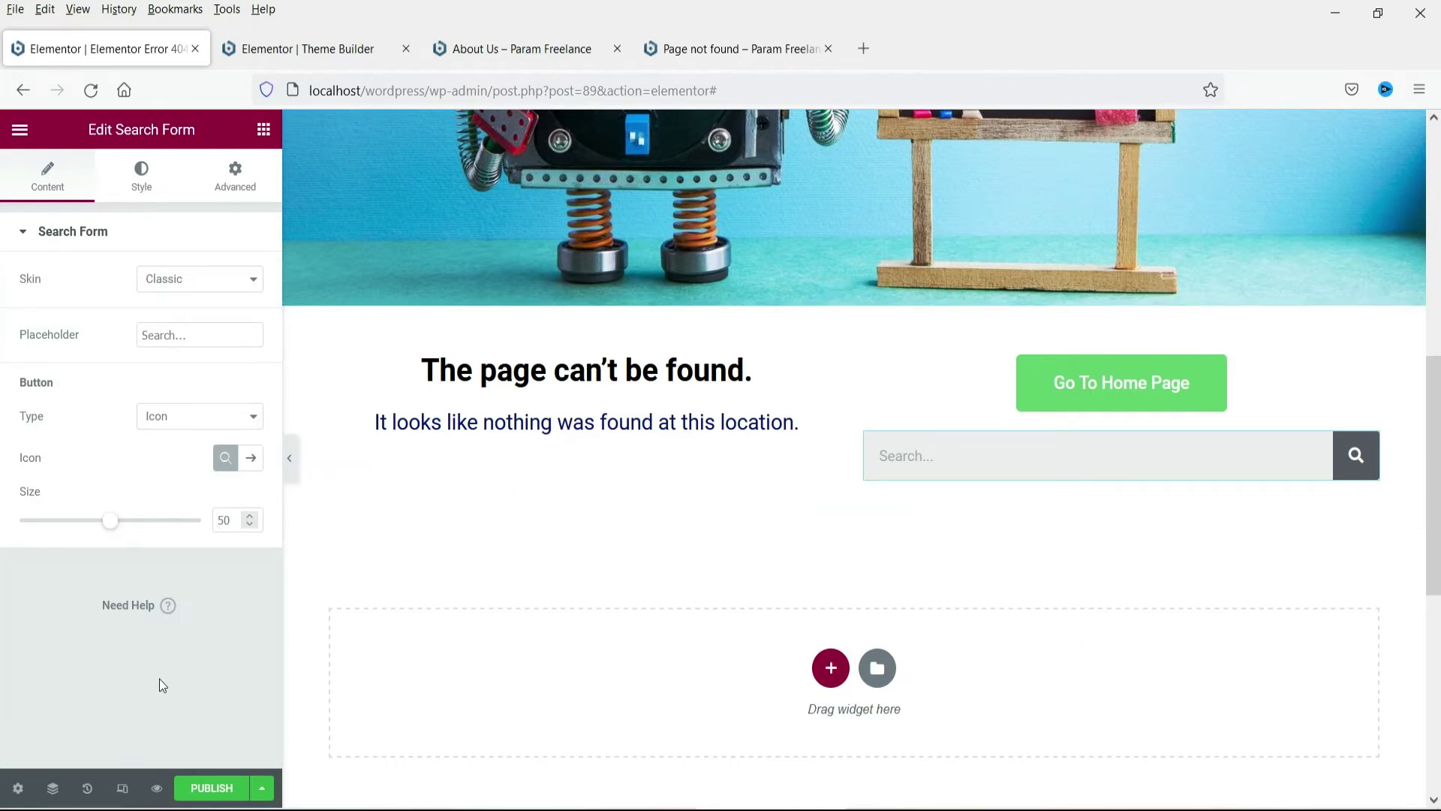
pyautogui.click(1008, 466)
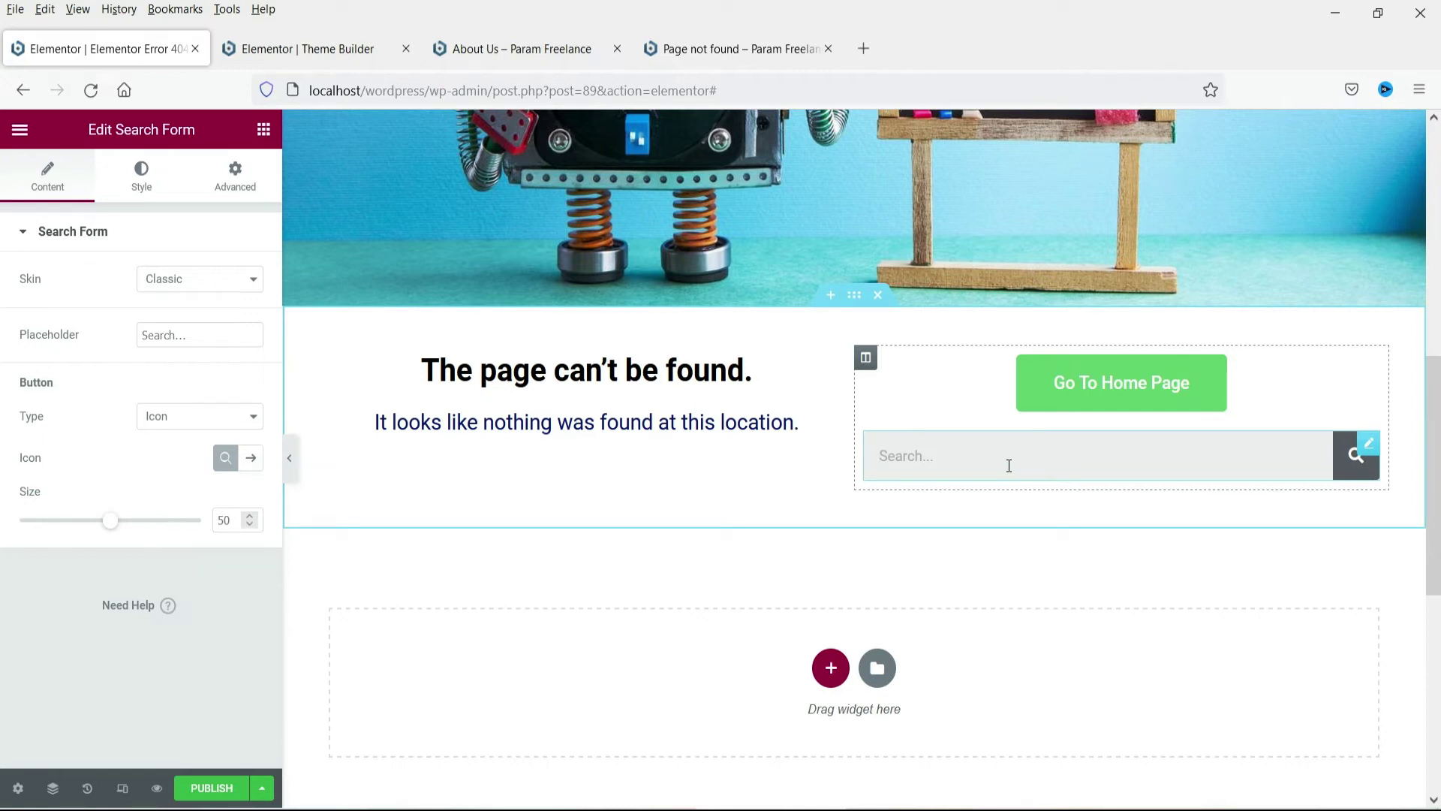
# Step: Publish the 404 template, keeping 'Include 404 Page' as its display condition, then save and close
pyautogui.click(223, 790)
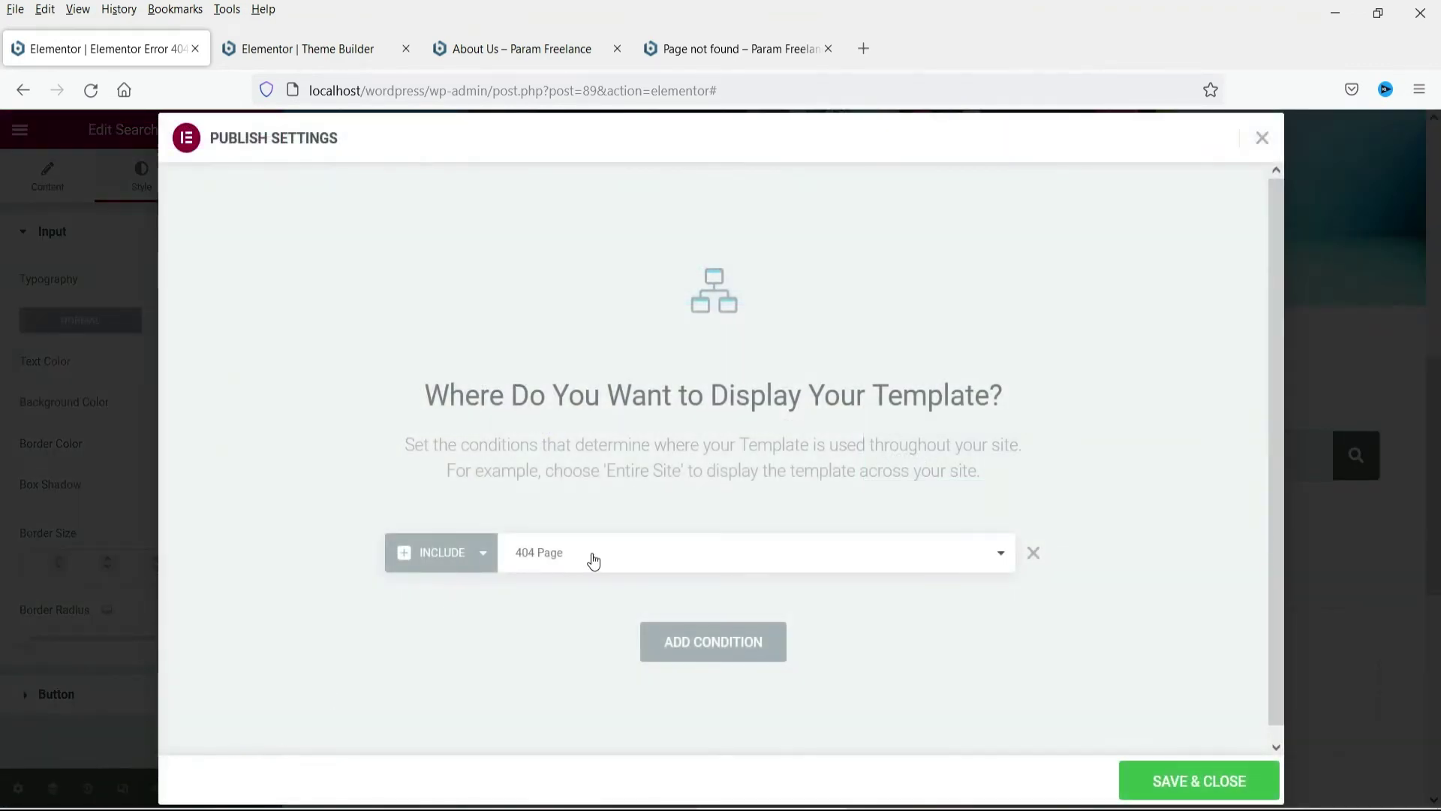
pyautogui.click(774, 563)
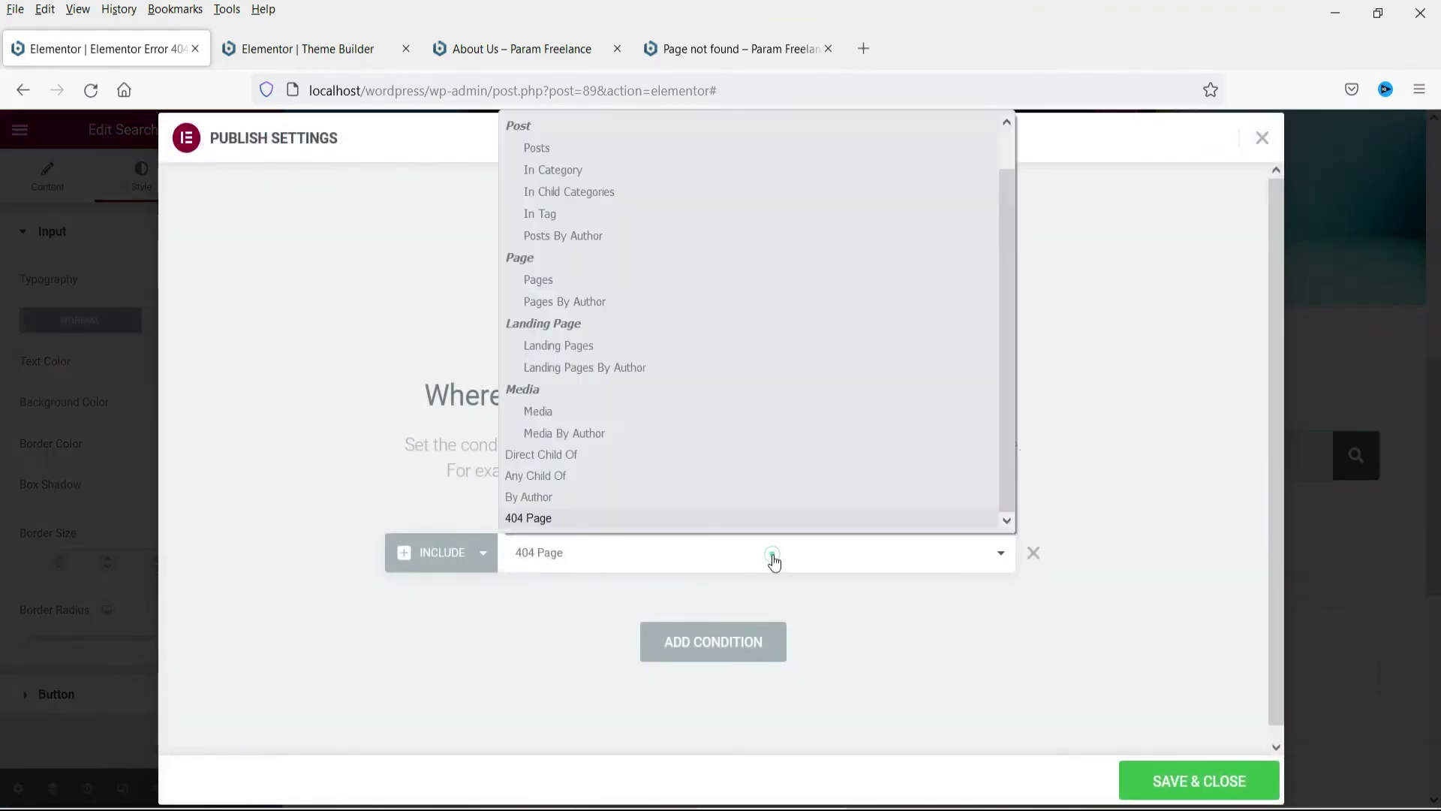
pyautogui.click(611, 520)
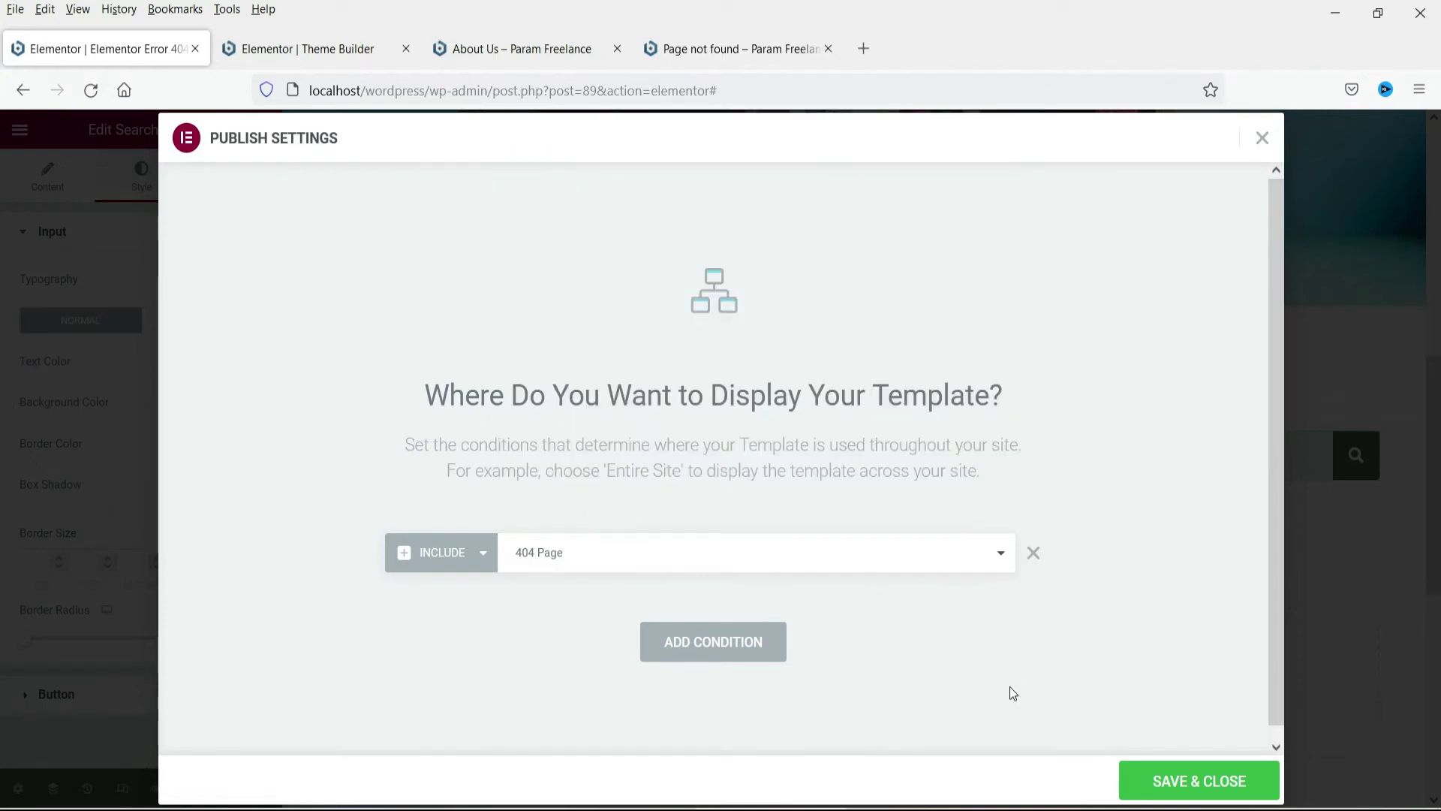
pyautogui.click(1224, 790)
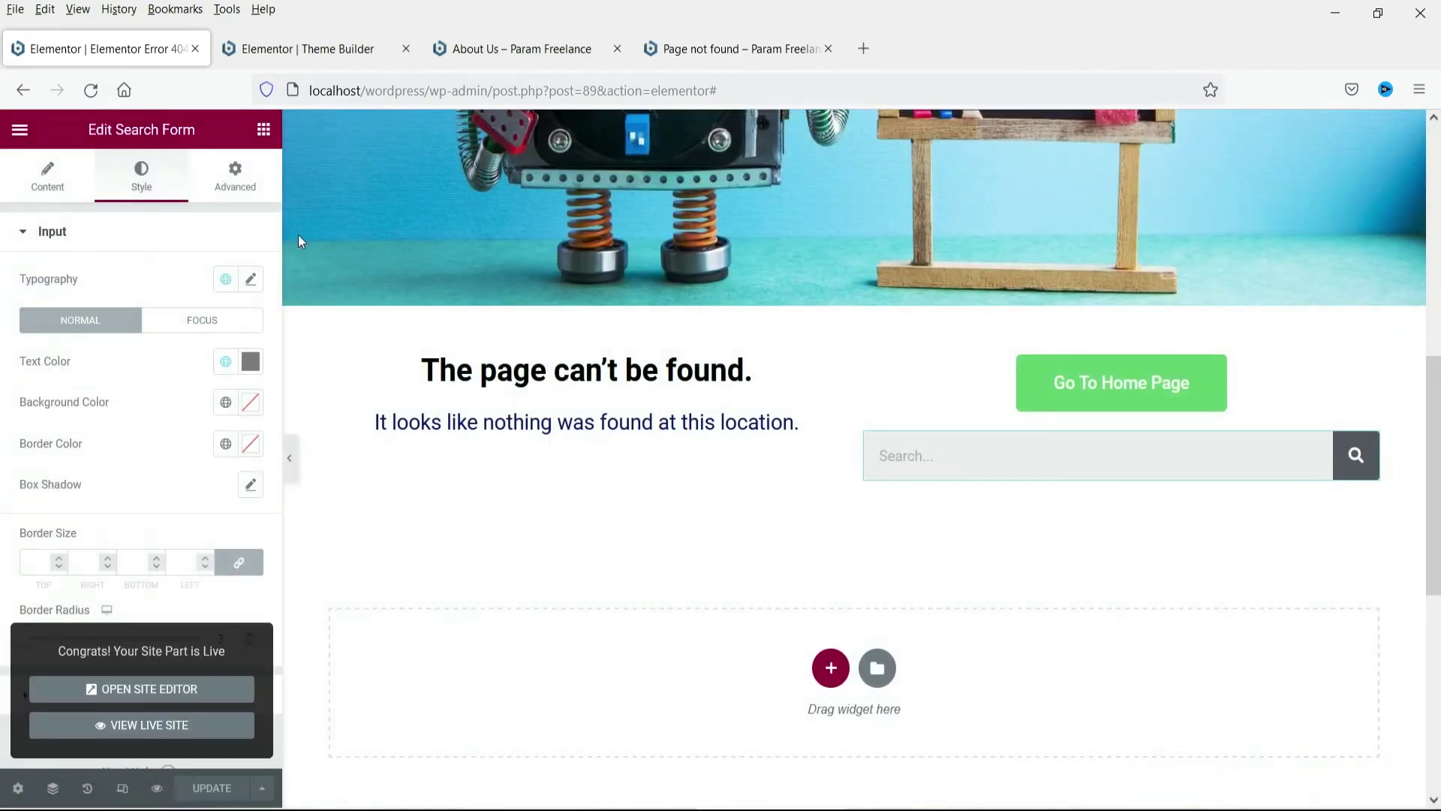
pyautogui.click(507, 51)
pyautogui.click(719, 51)
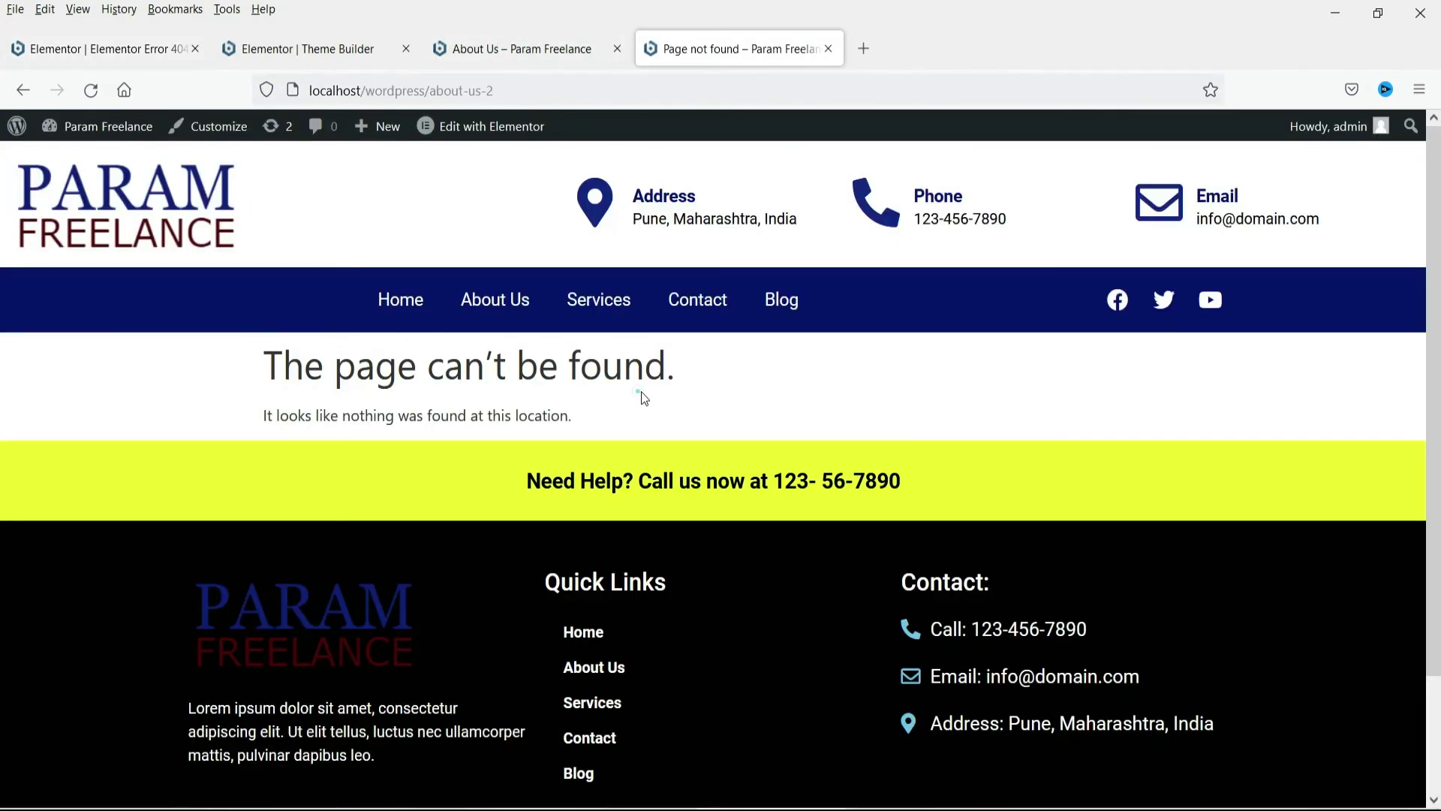
pyautogui.click(638, 392)
pyautogui.click(522, 89)
pyautogui.click(515, 90)
pyautogui.click(190, 483)
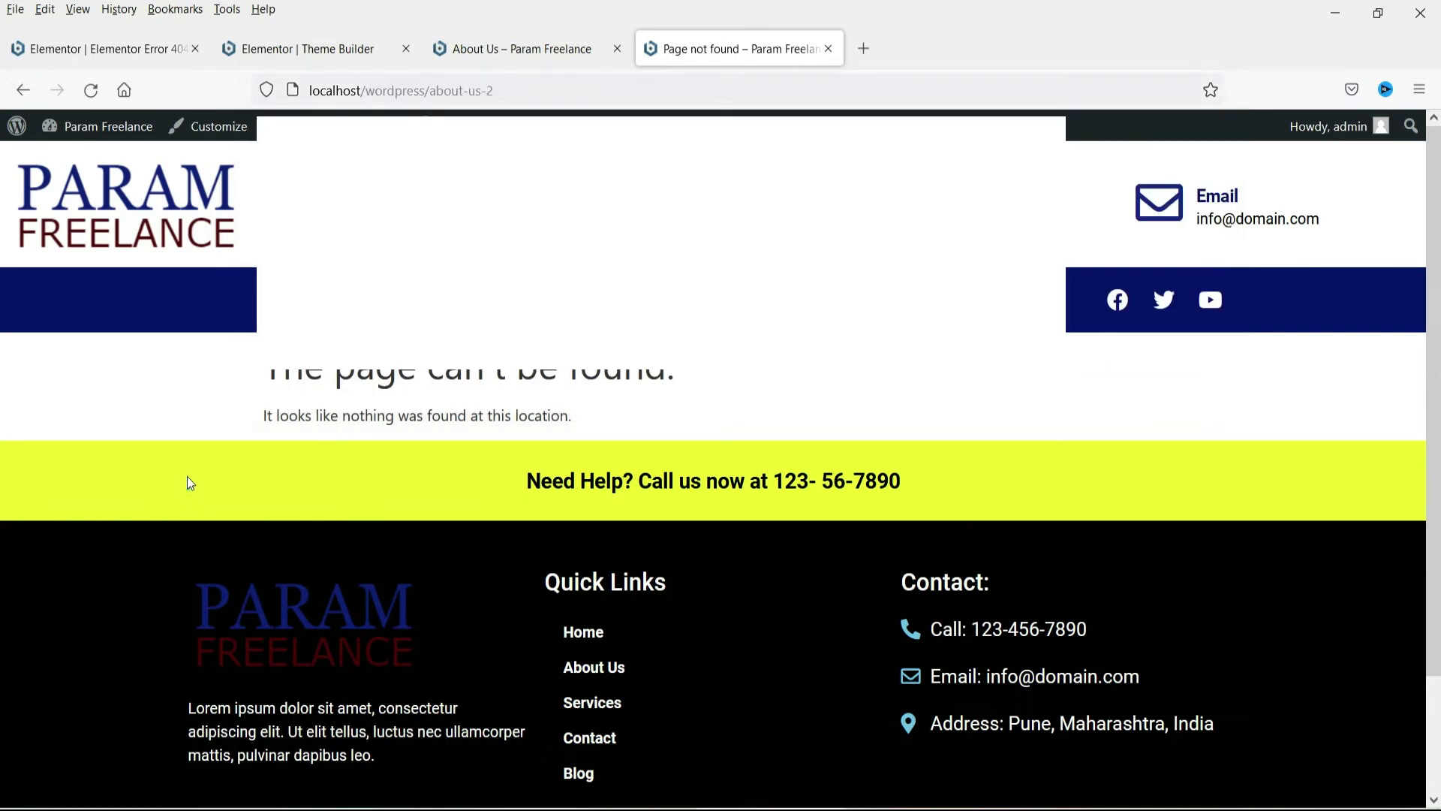
pyautogui.click(90, 90)
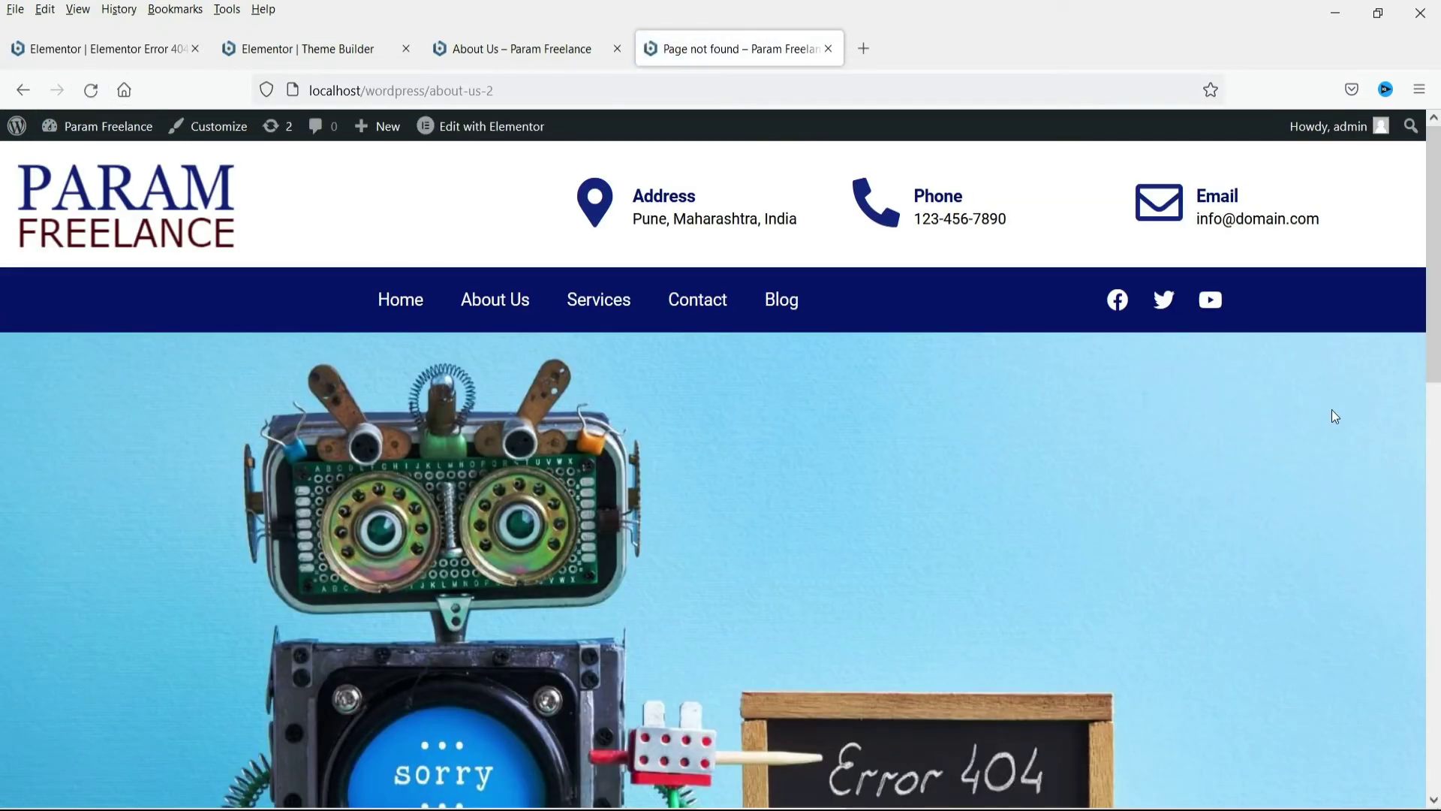
pyautogui.scroll(-5, 1321, 386)
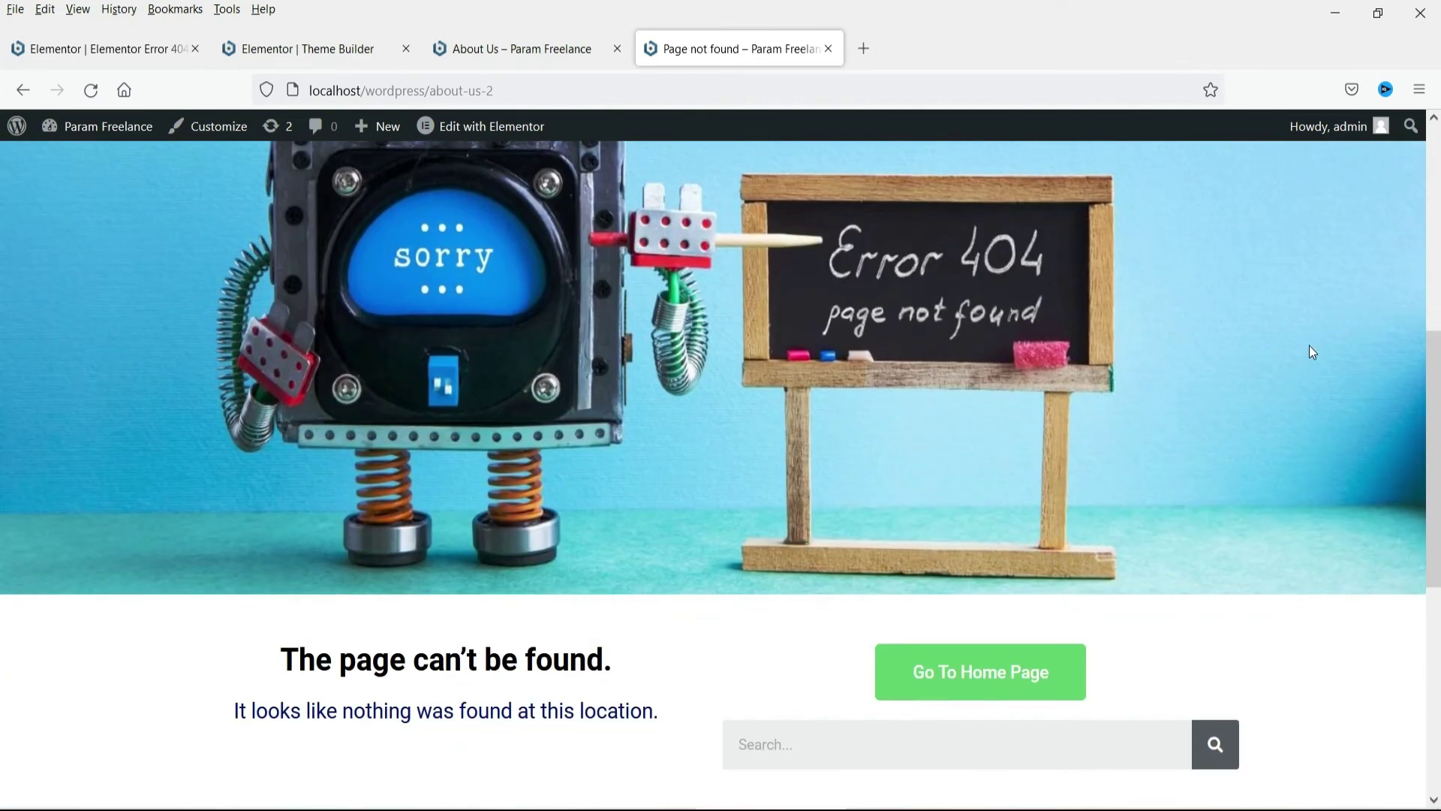
pyautogui.scroll(-4, 1312, 352)
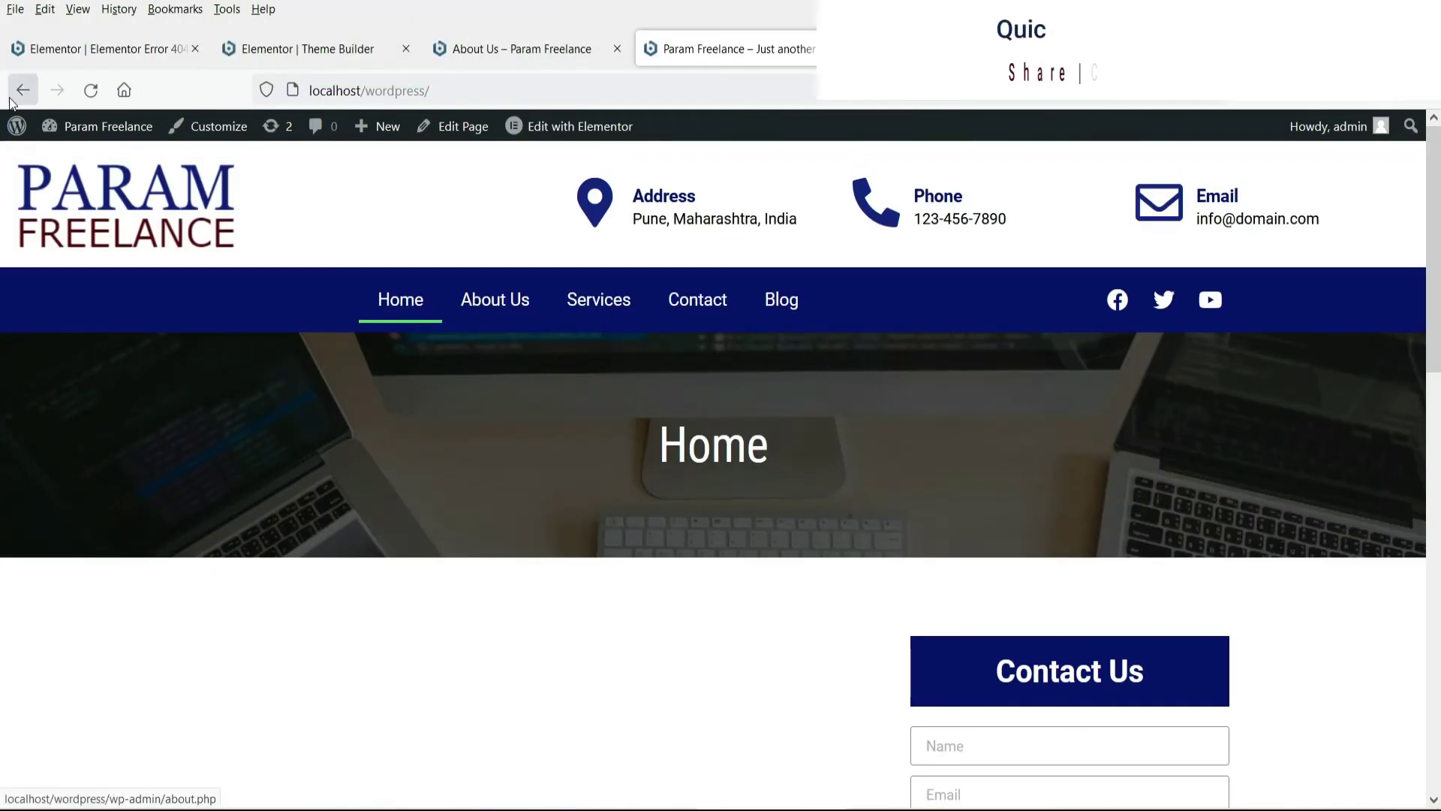
pyautogui.click(496, 300)
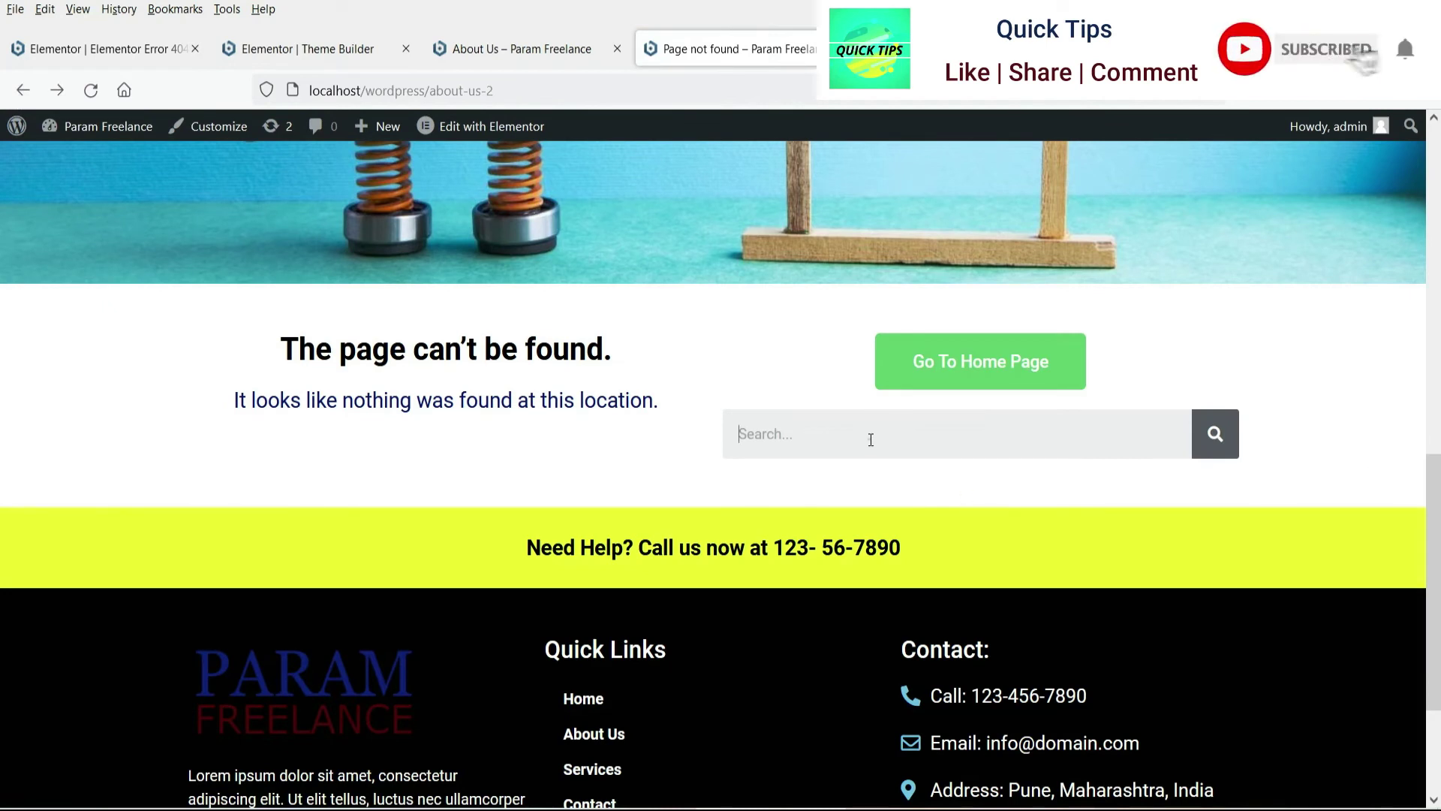
pyautogui.click(866, 438)
pyautogui.write('contact')
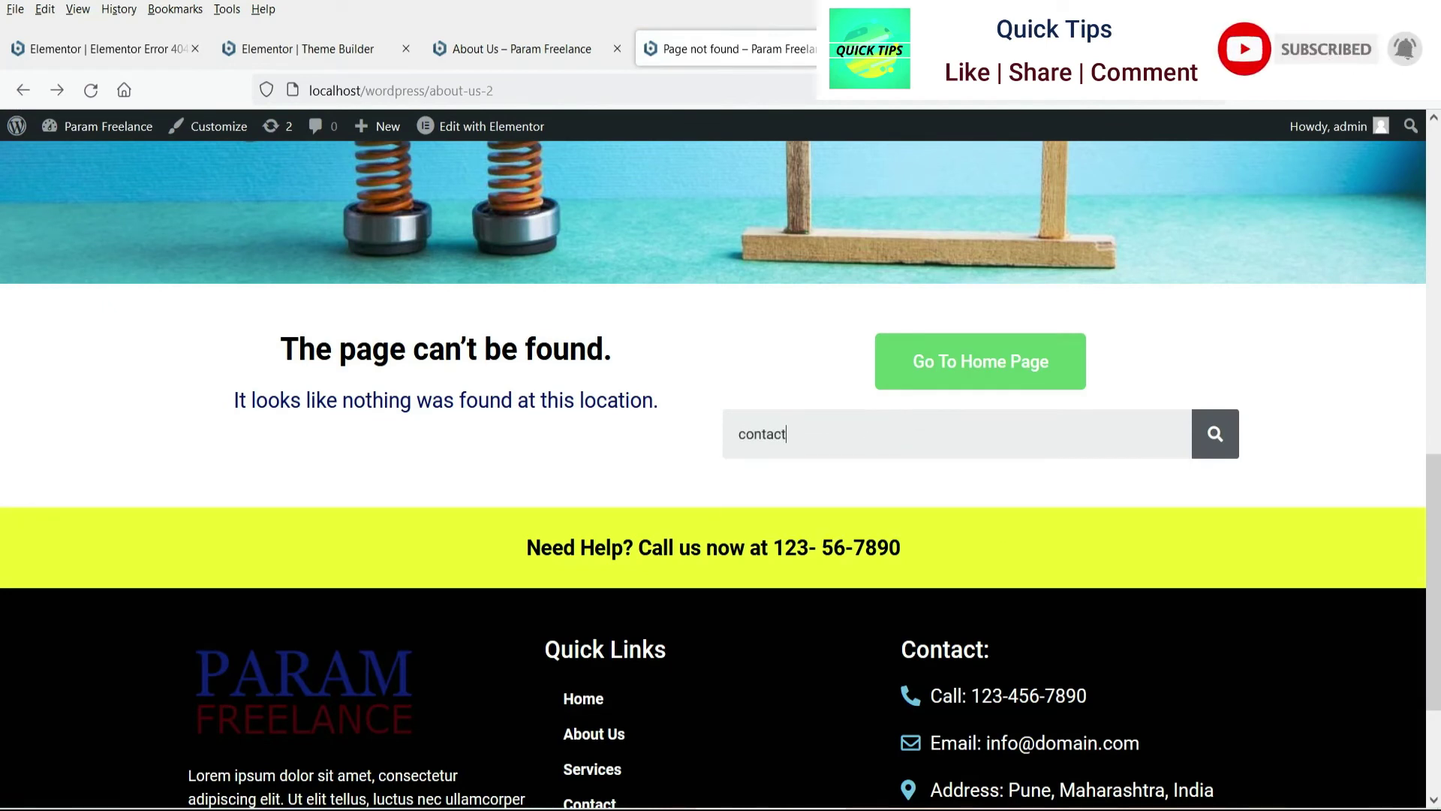
pyautogui.press('Return')
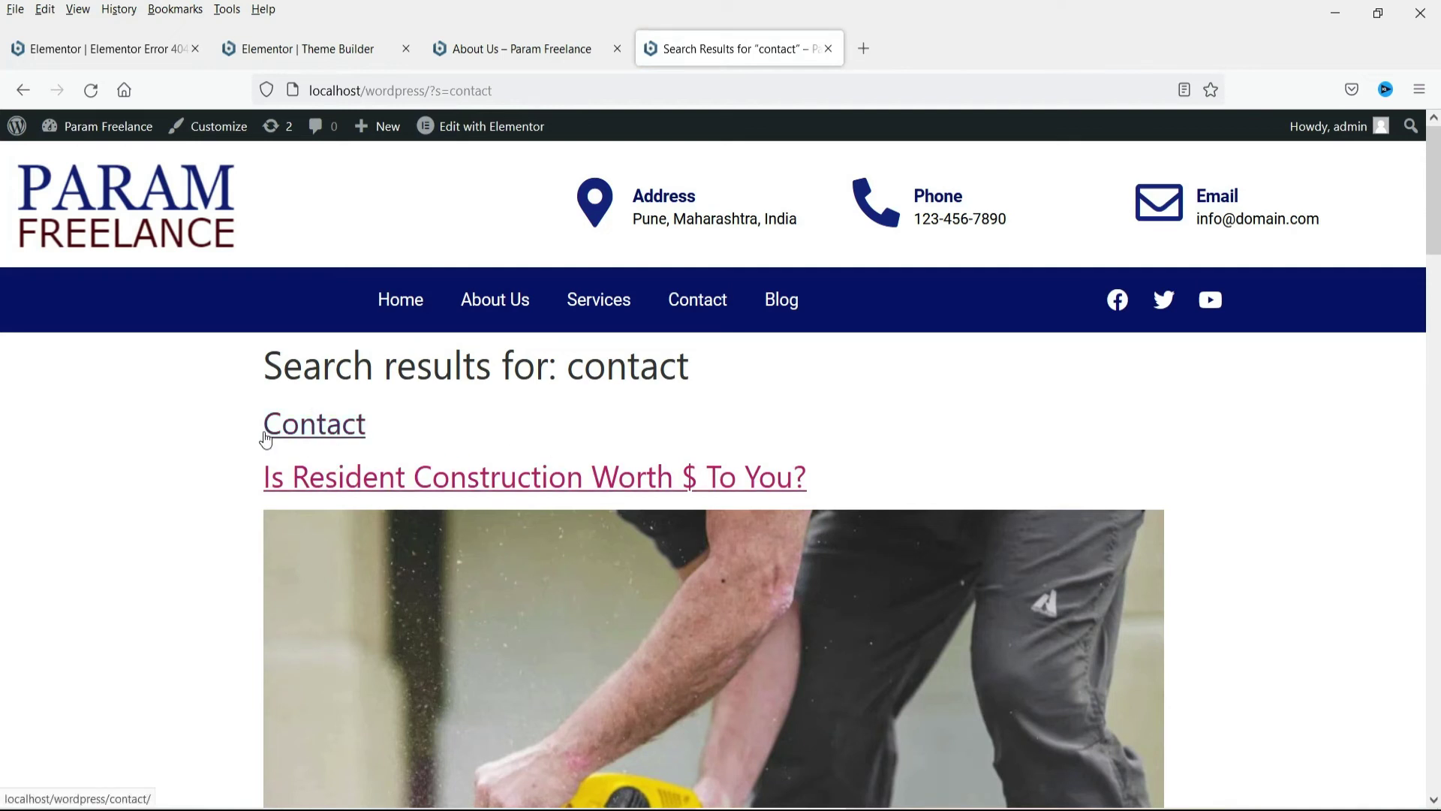
pyautogui.scroll(-5, 812, 468)
pyautogui.hotkey('alt', 'Left')
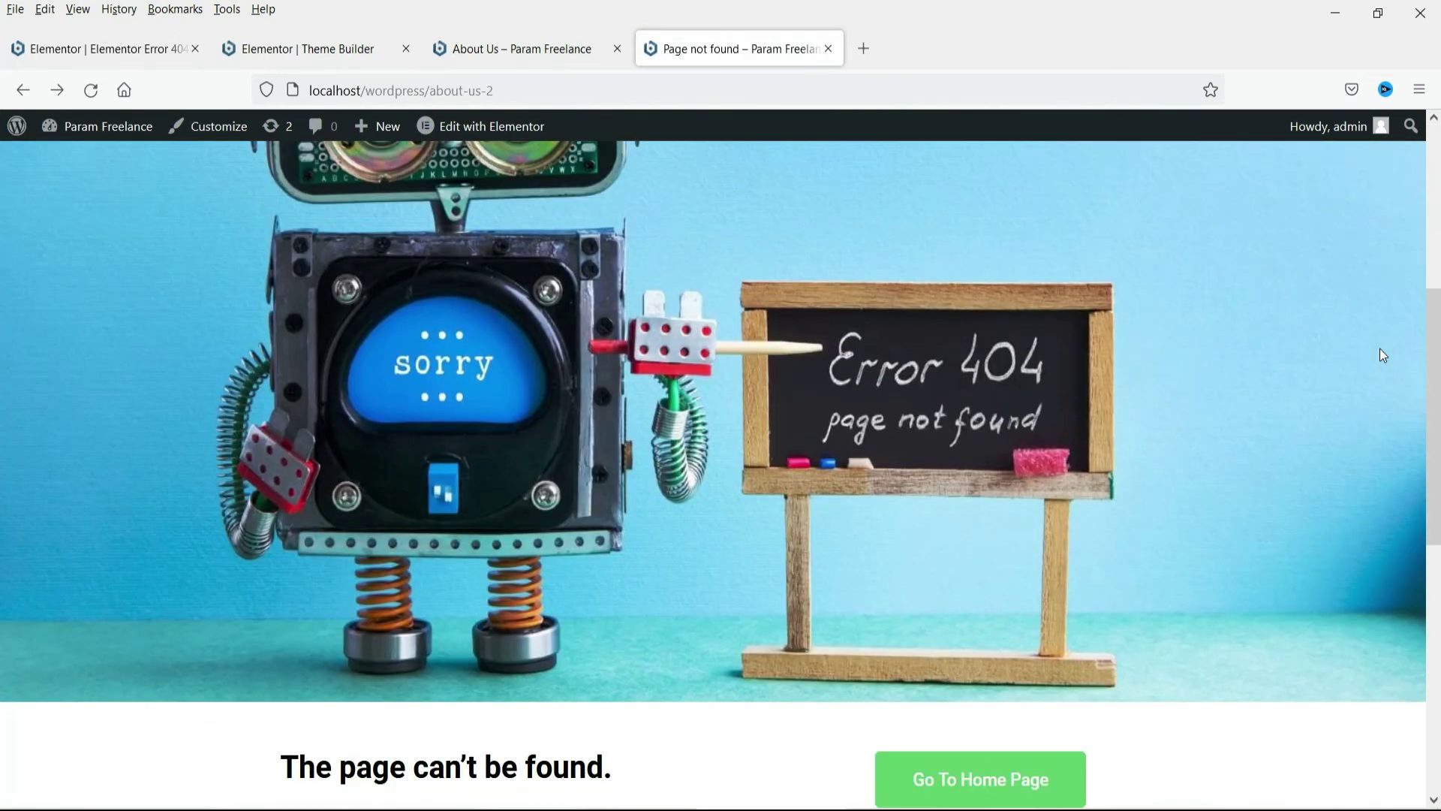
# Step: Add a one-column section below the search form with 40 px top and bottom padding
pyautogui.click(105, 49)
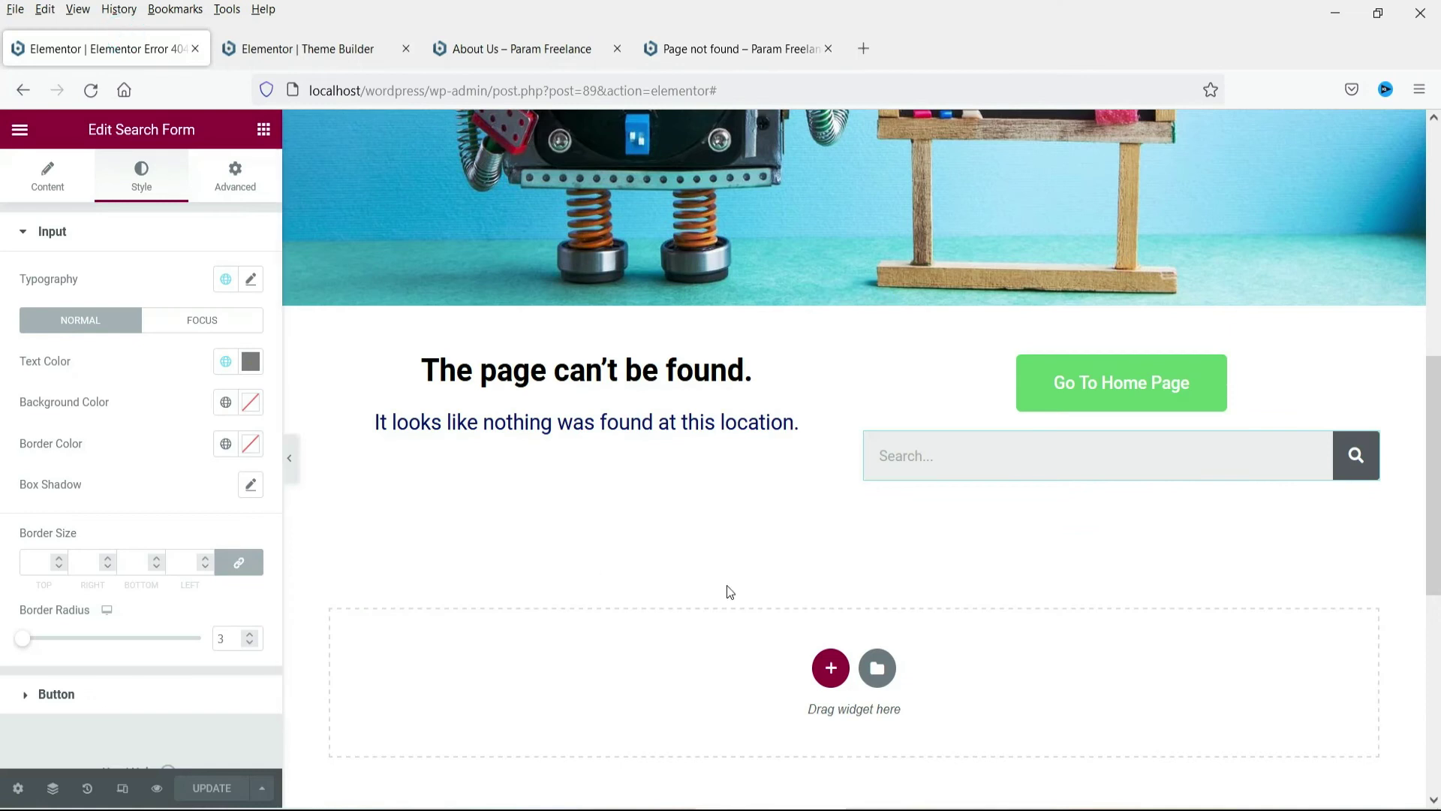
pyautogui.click(262, 130)
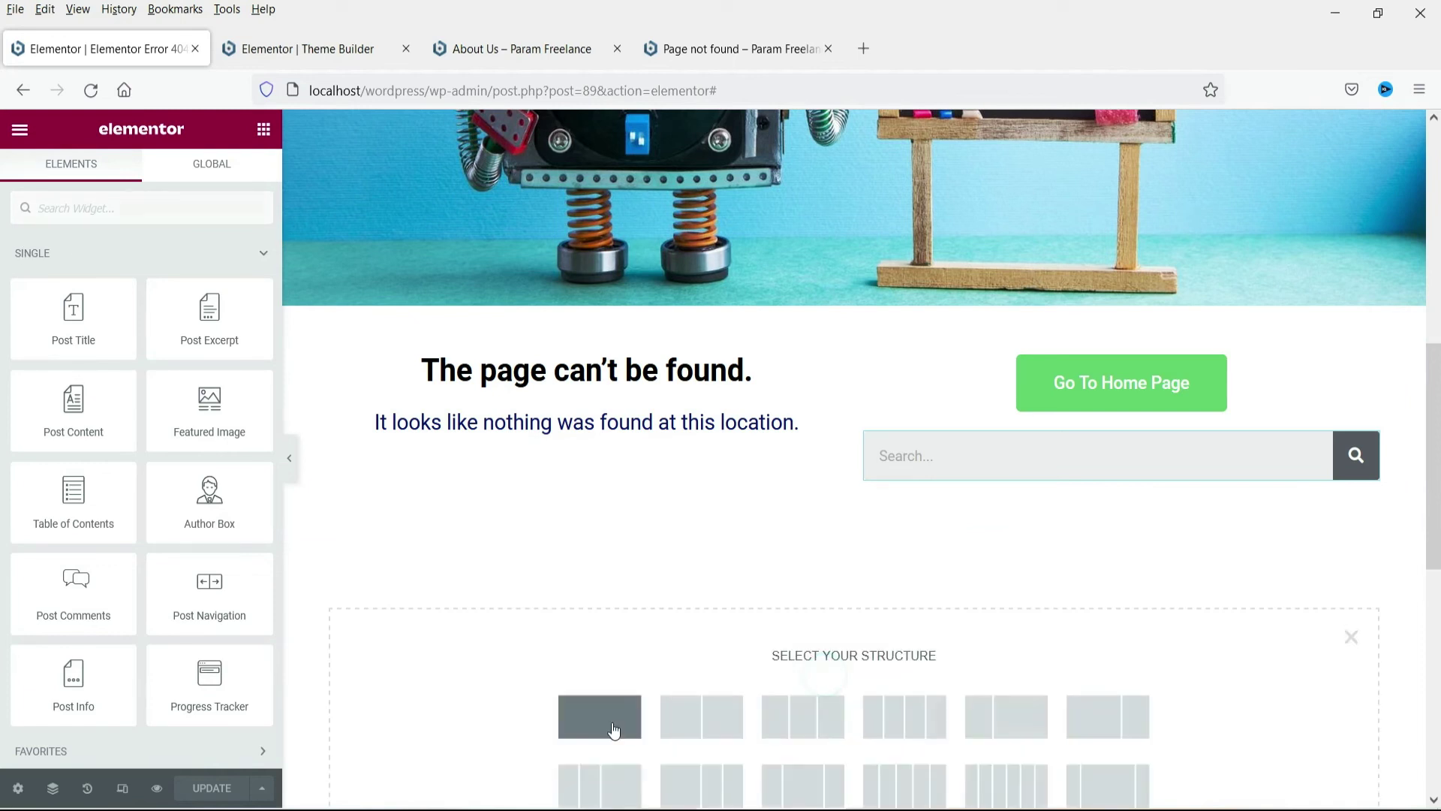
pyautogui.click(614, 730)
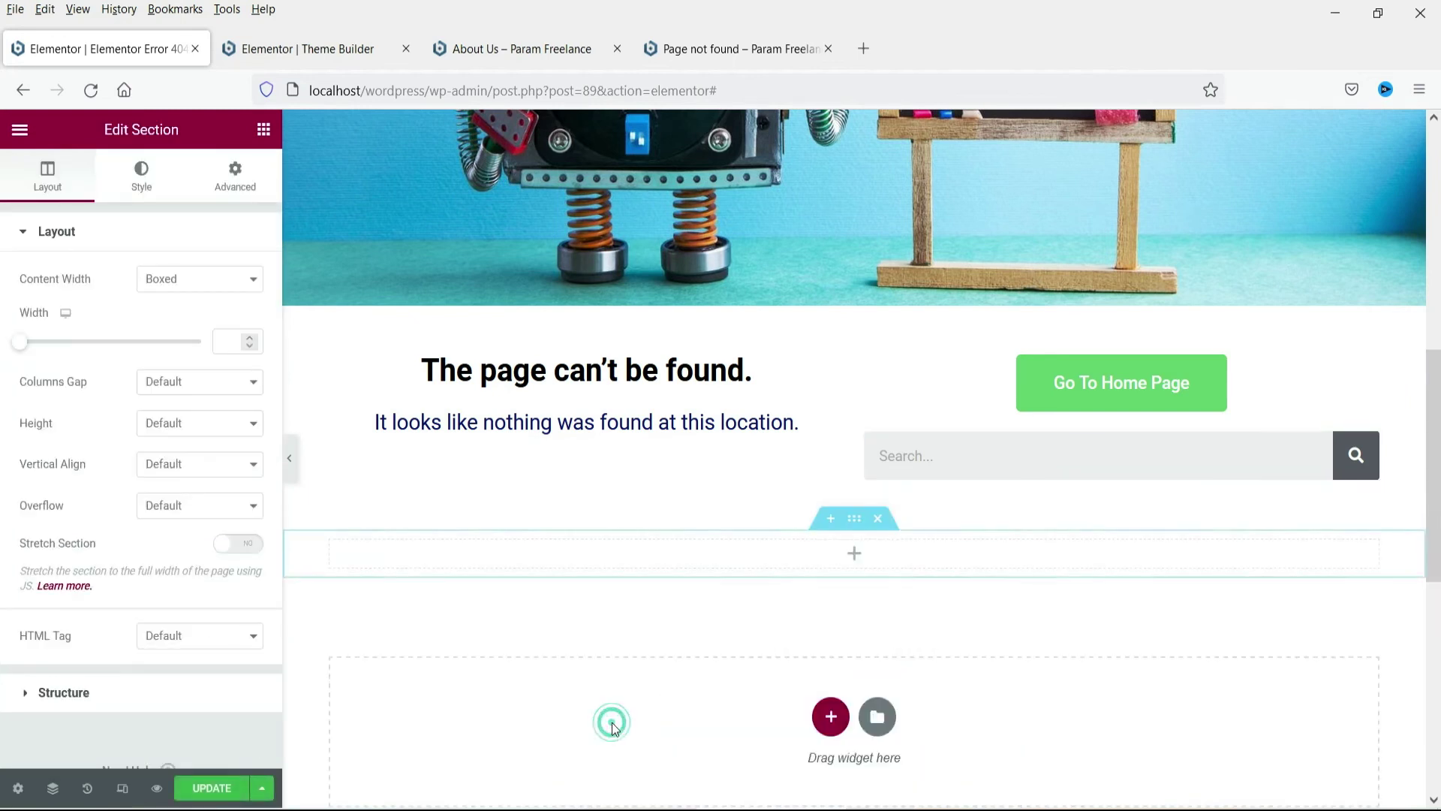
pyautogui.click(234, 180)
pyautogui.click(253, 384)
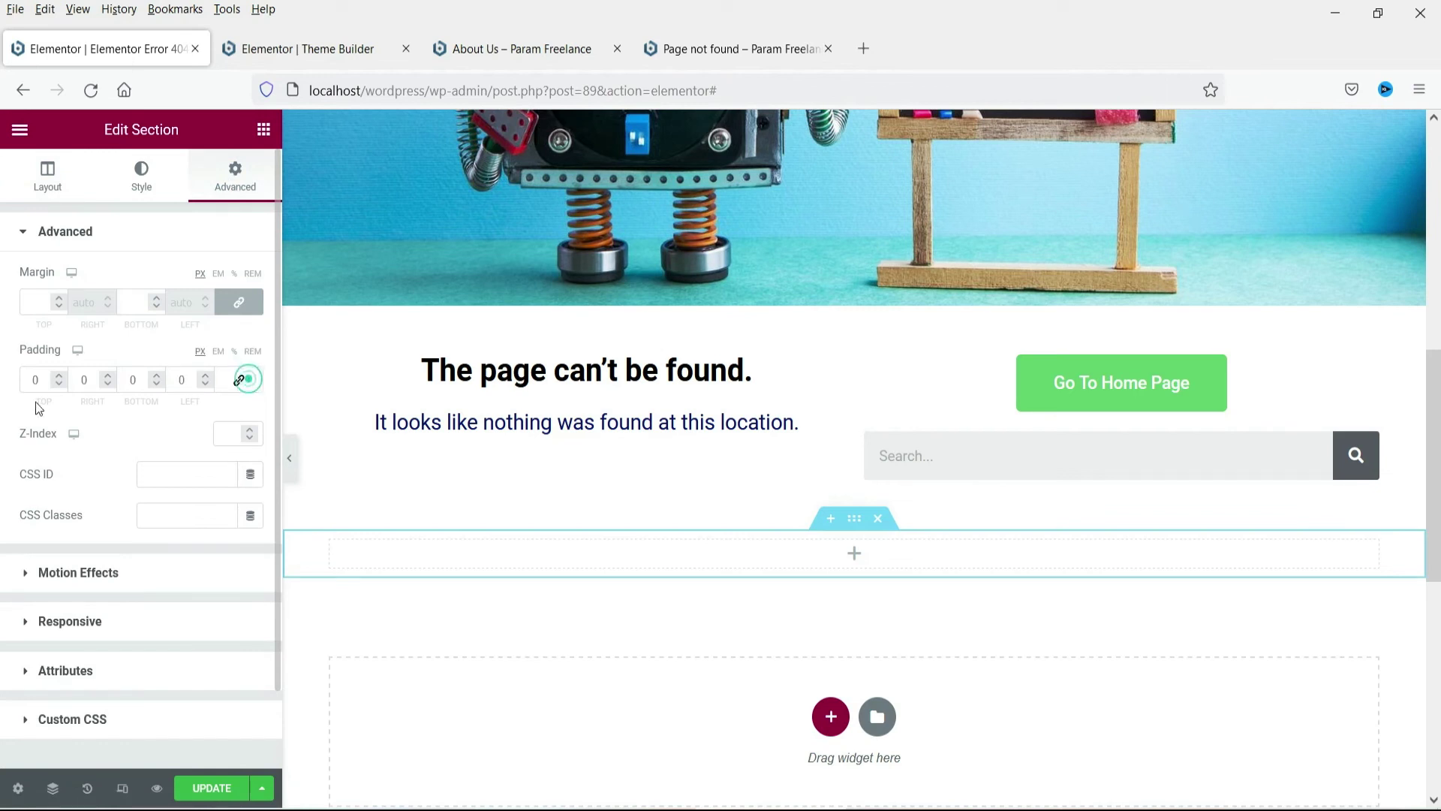
pyautogui.write('40')
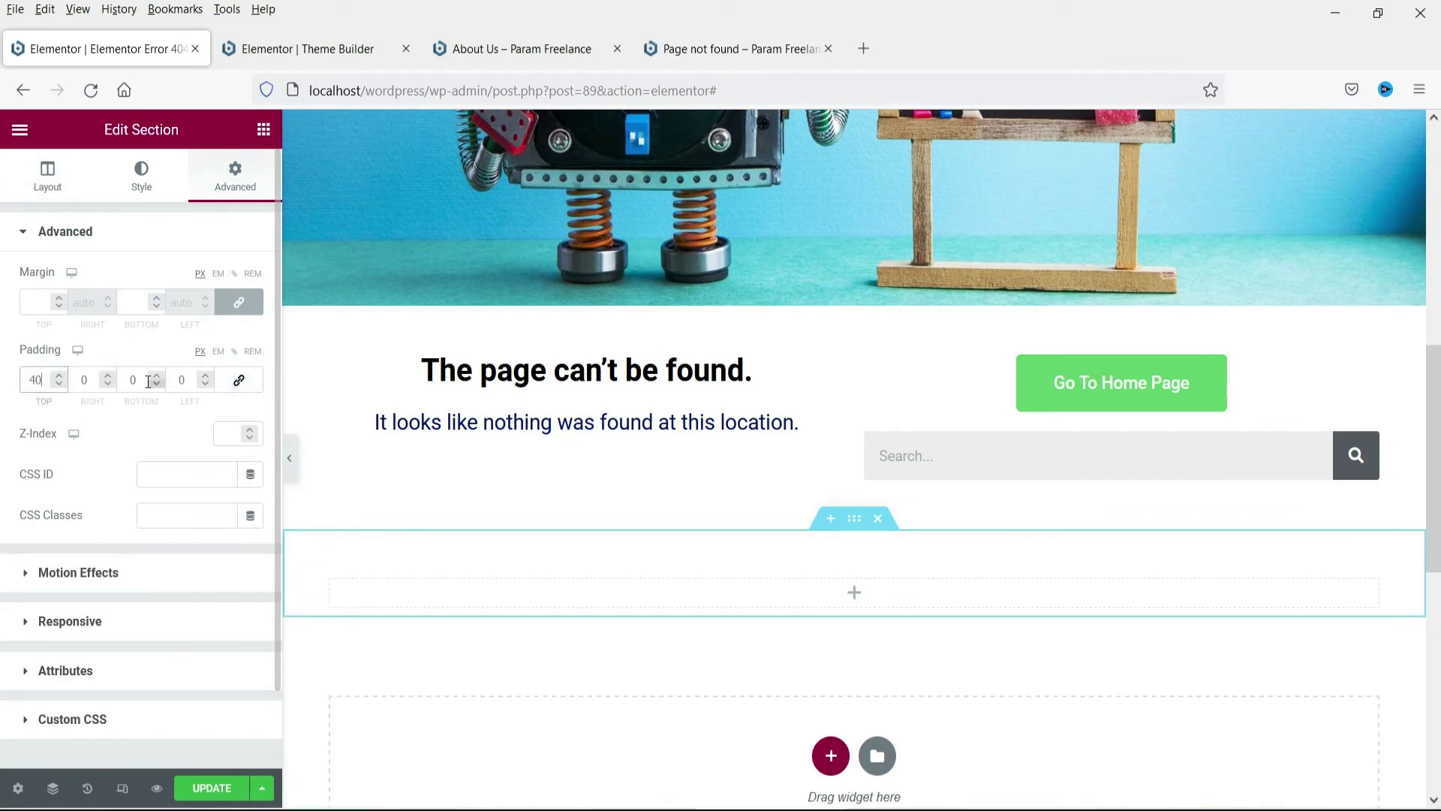
pyautogui.write('40')
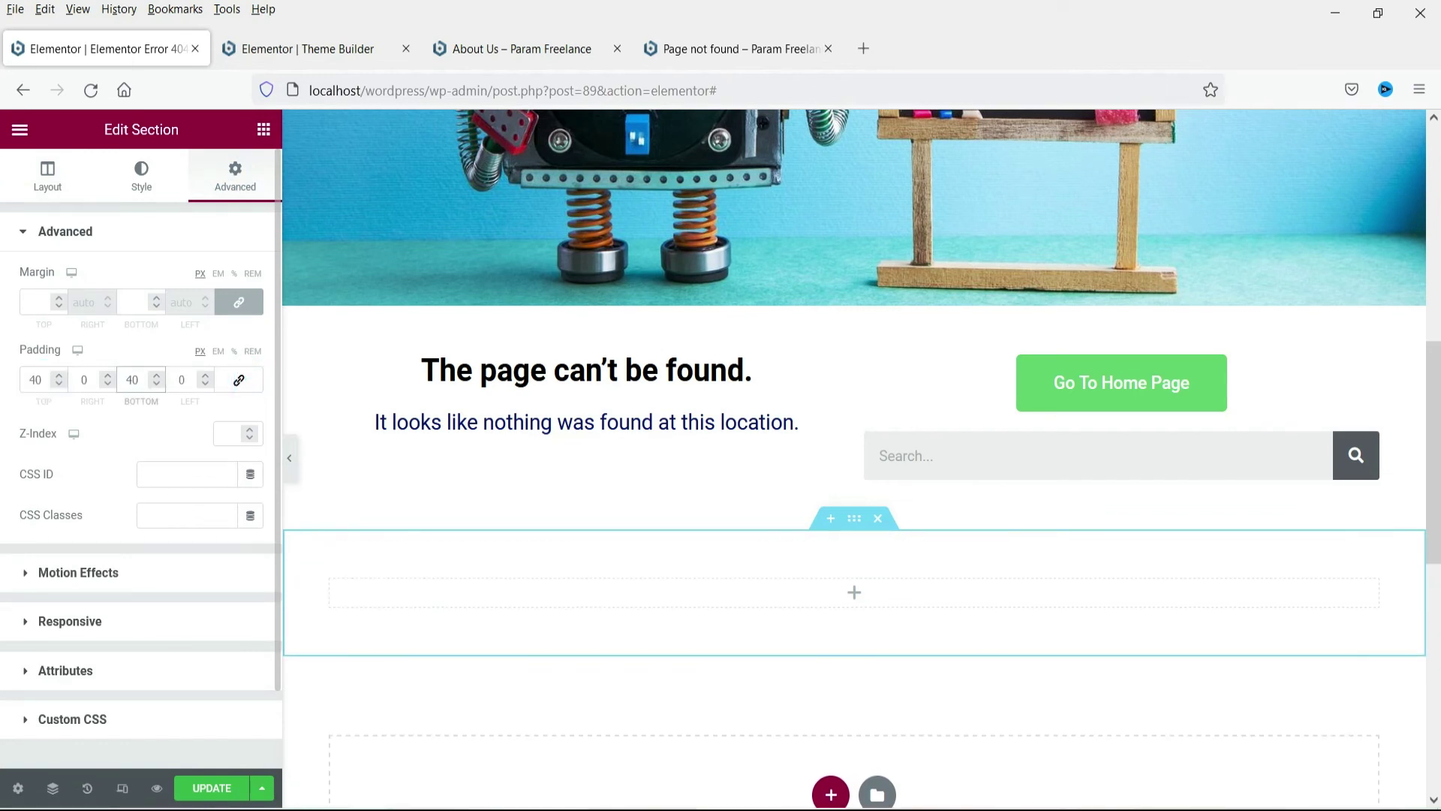
# Step: Place a Posts widget in the new section and set its skin to Cards
pyautogui.click(852, 597)
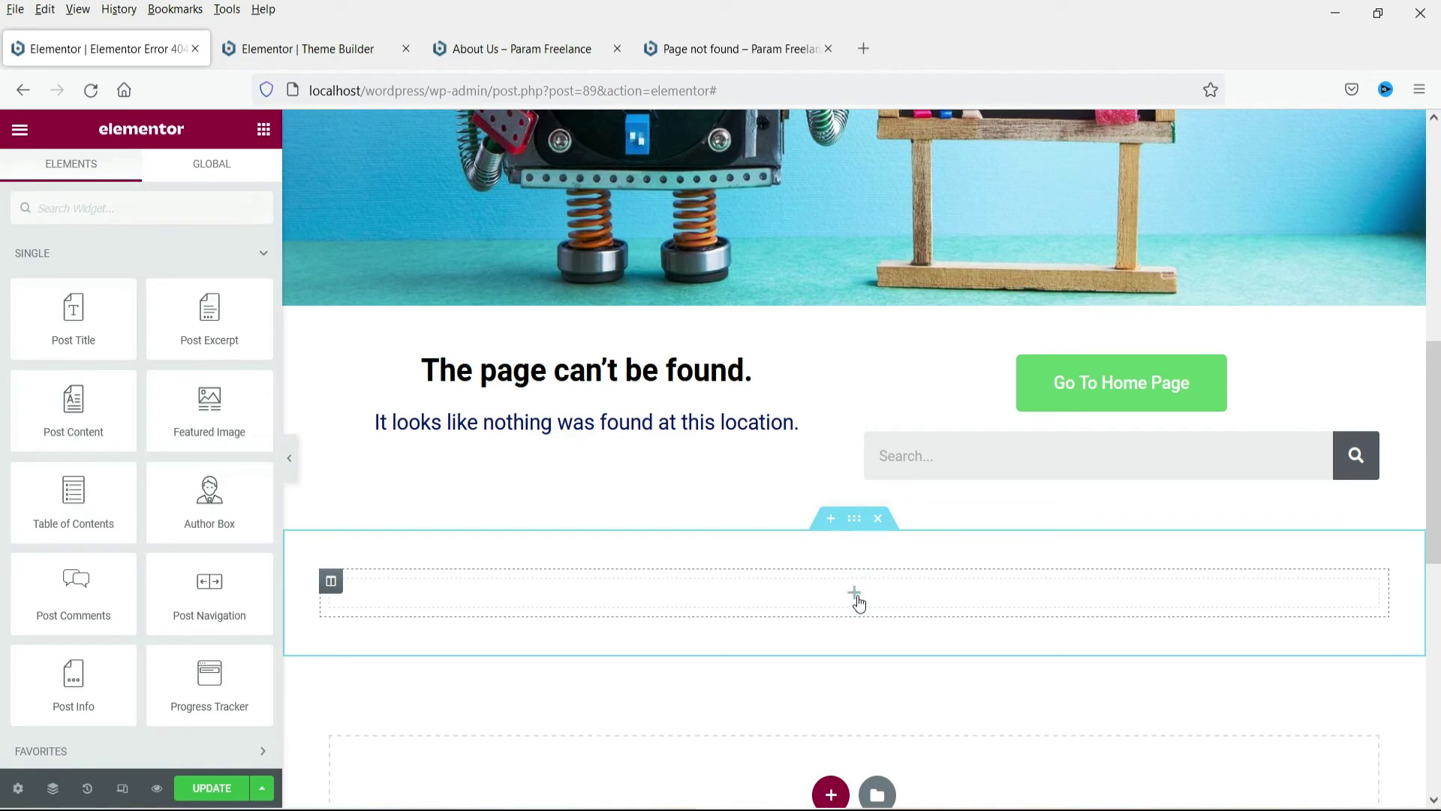
pyautogui.click(74, 208)
pyautogui.write('post')
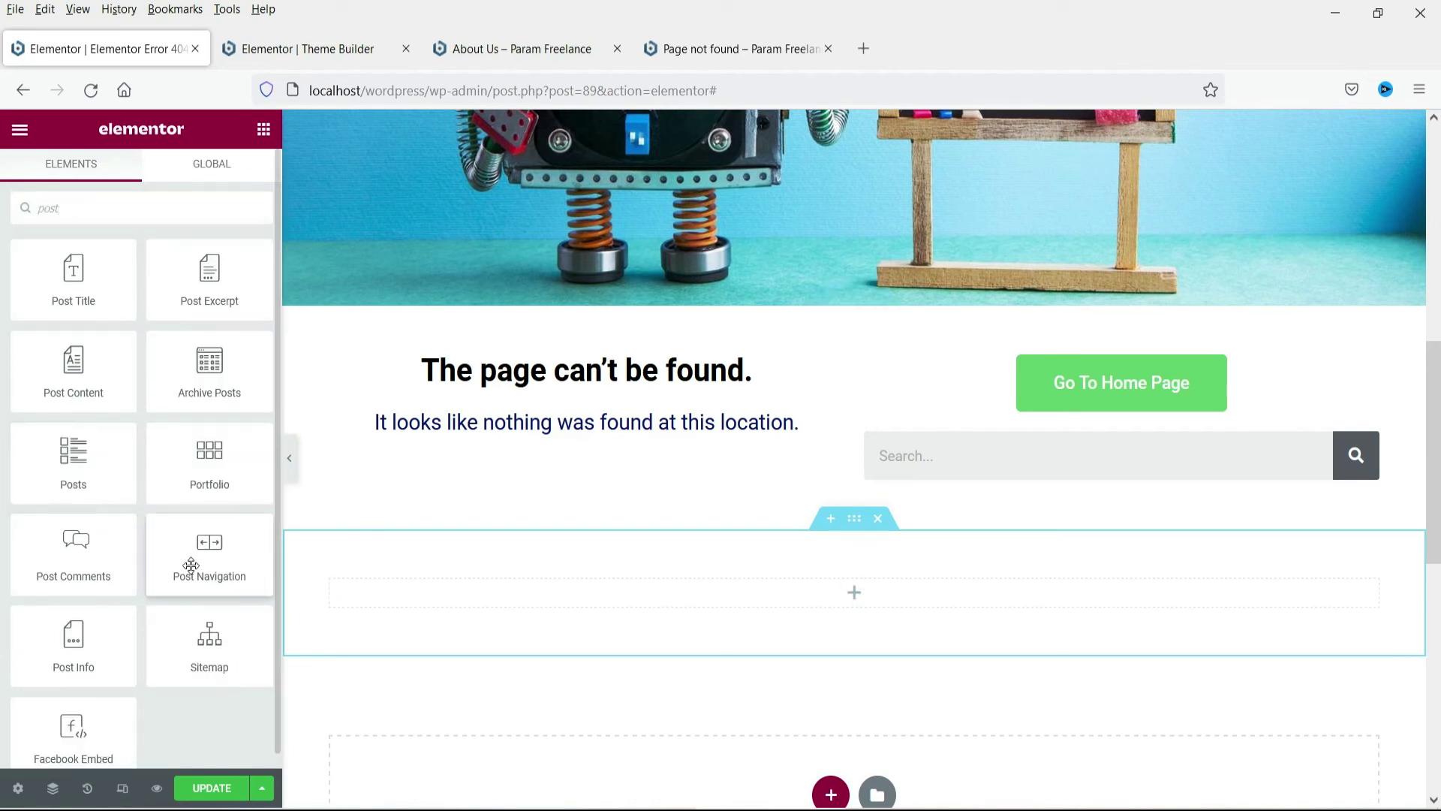
pyautogui.moveTo(244, 573); pyautogui.dragTo(482, 590)
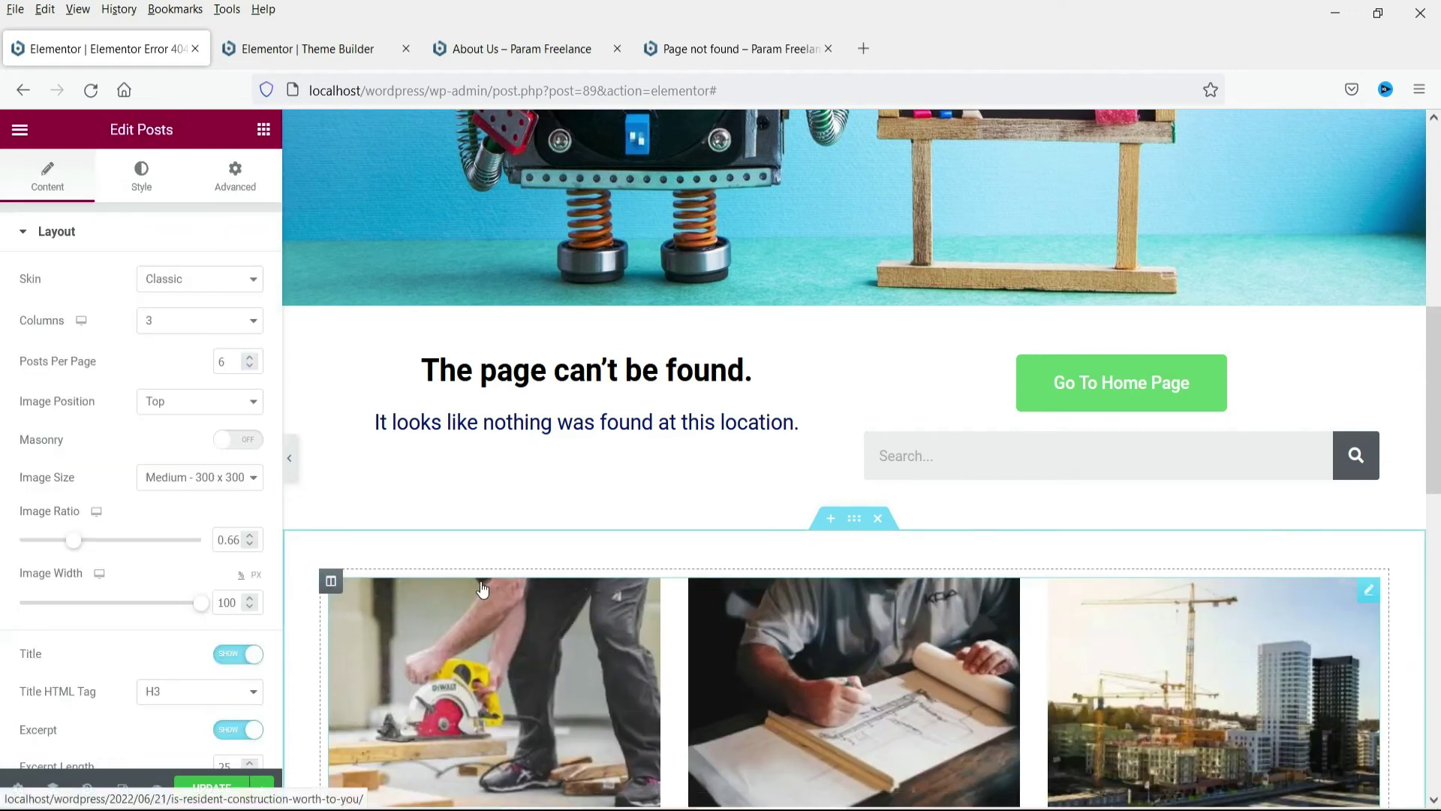
pyautogui.click(153, 273)
pyautogui.click(189, 334)
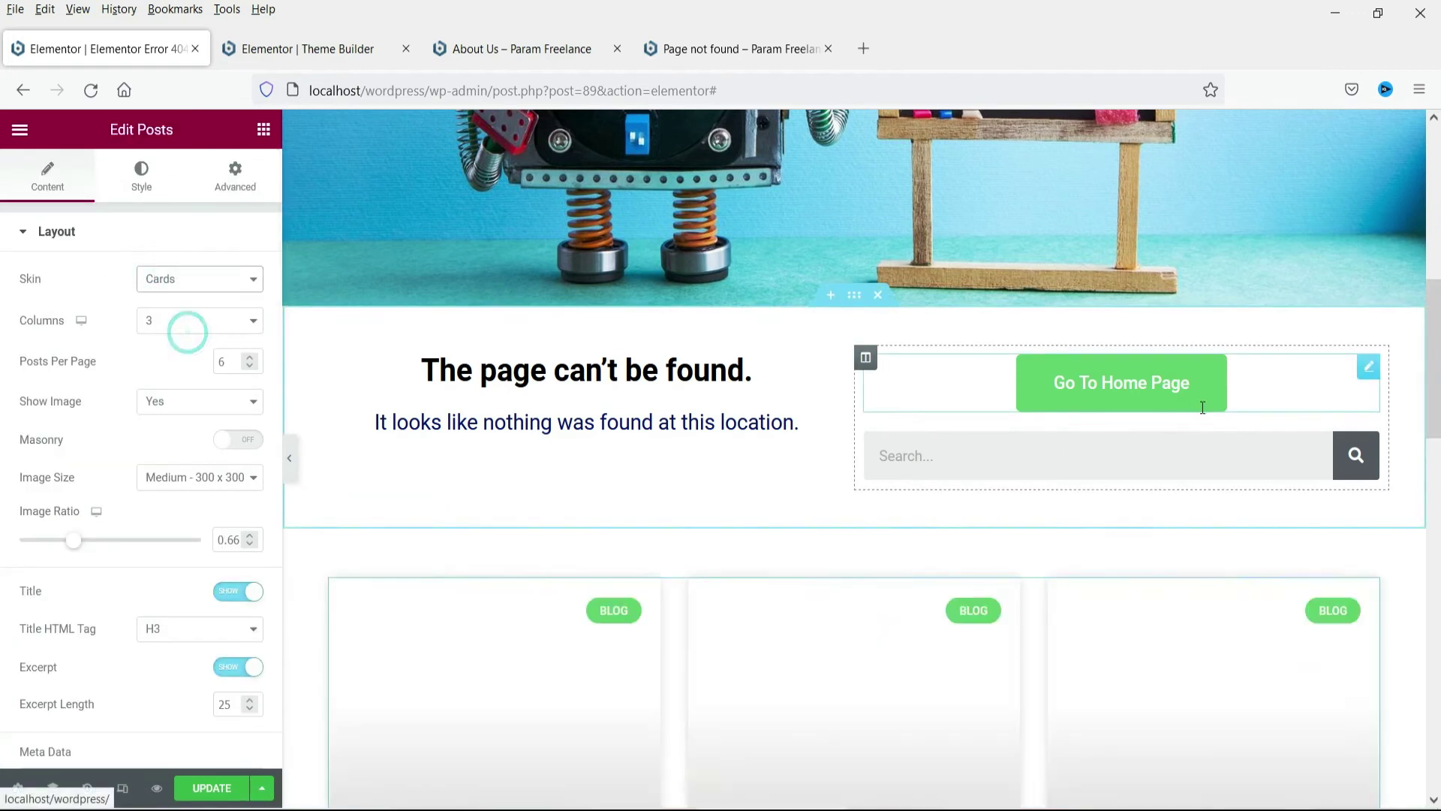
pyautogui.scroll(-8, 1206, 402)
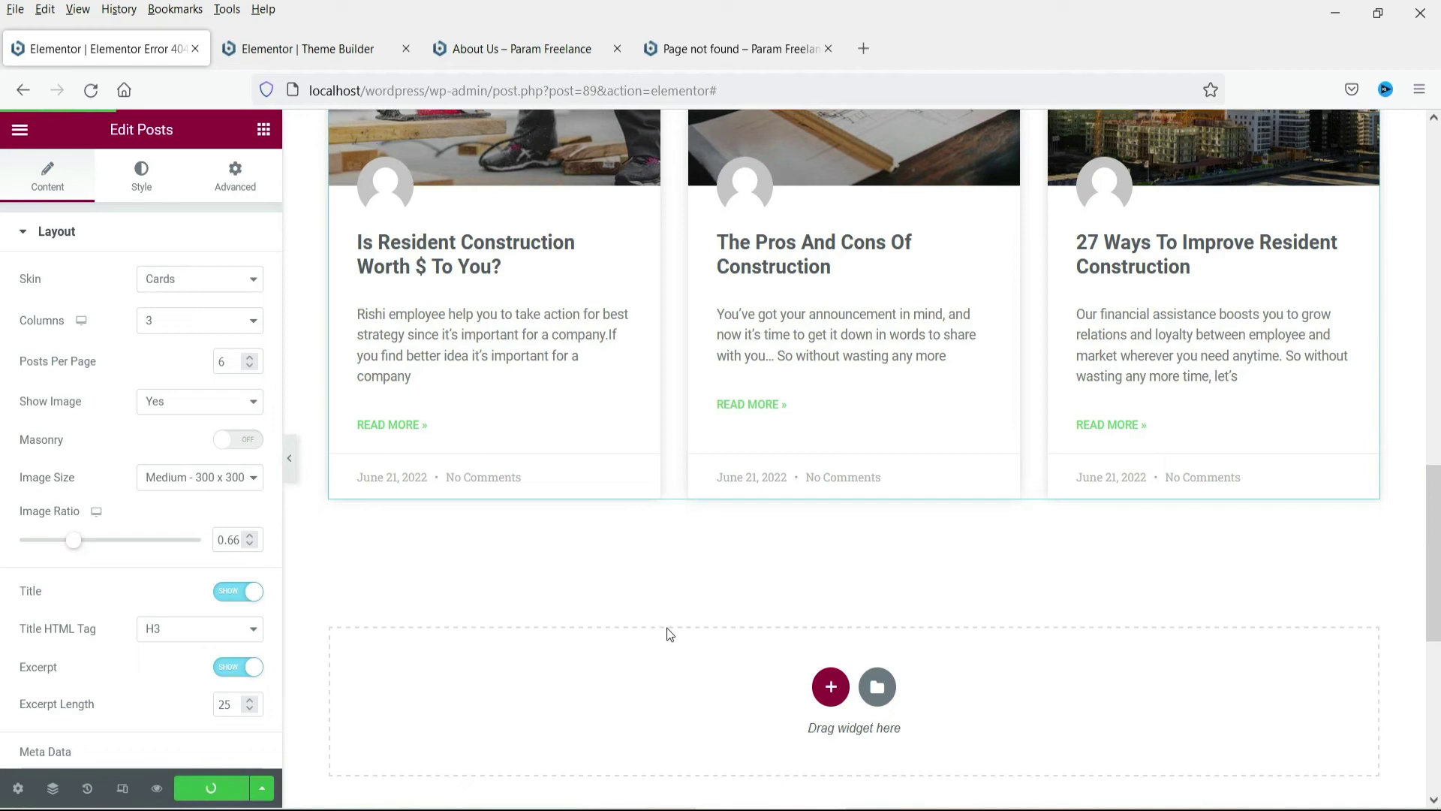
# Step: Reload the live 'Page not found' page and scroll down to check the three blog post cards
pyautogui.click(750, 54)
pyautogui.press('F5')
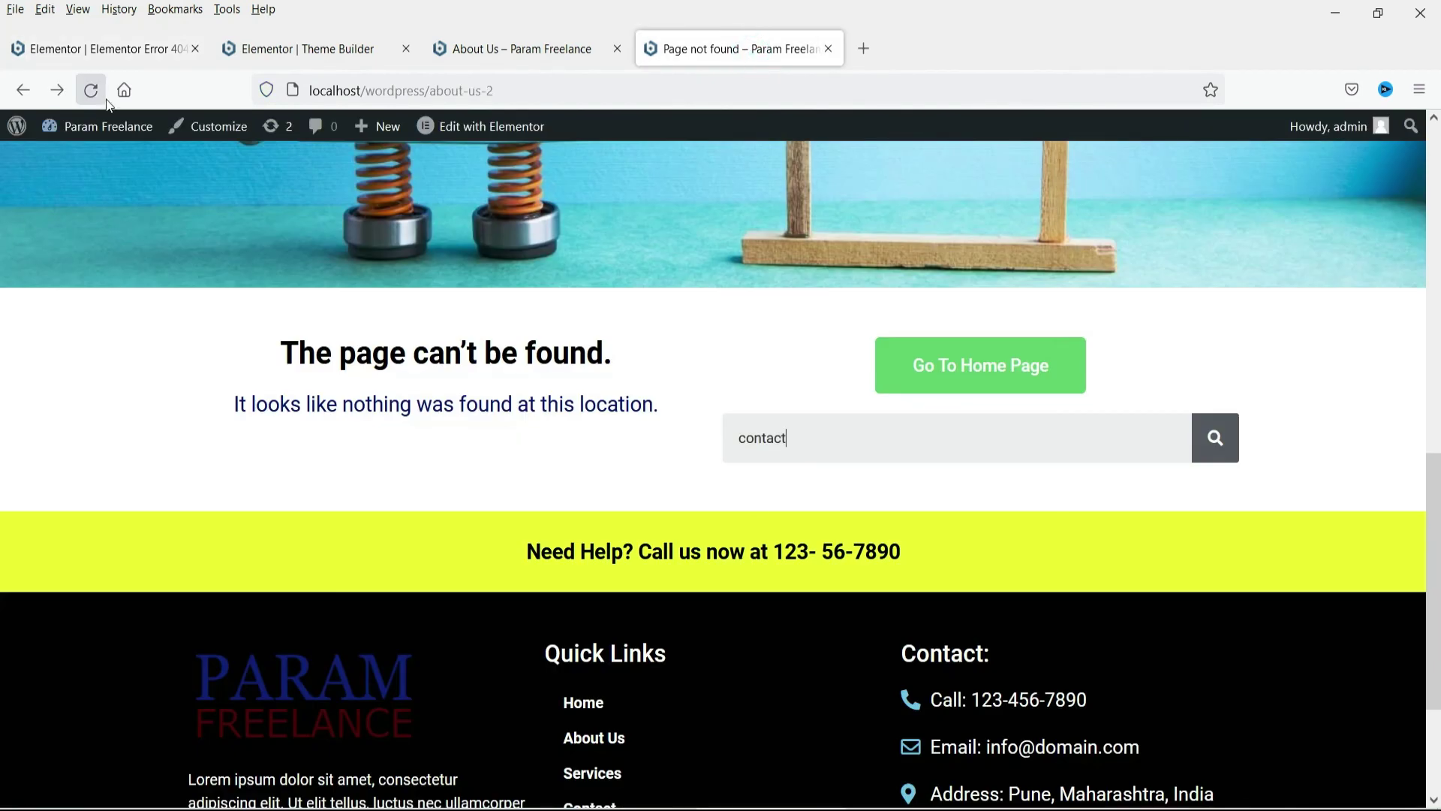
pyautogui.click(96, 91)
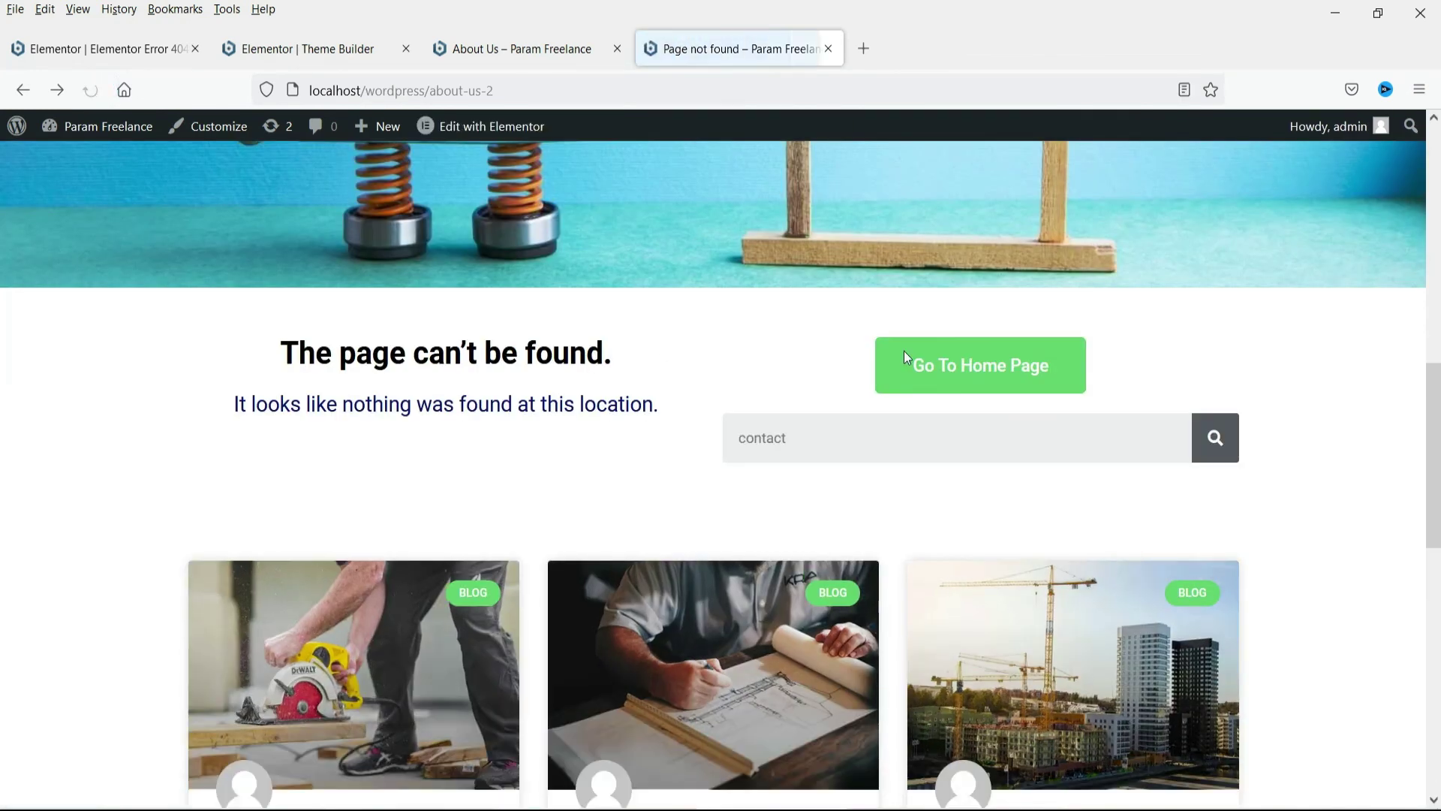
pyautogui.scroll(-4, 1364, 330)
pyautogui.scroll(-3, 1335, 439)
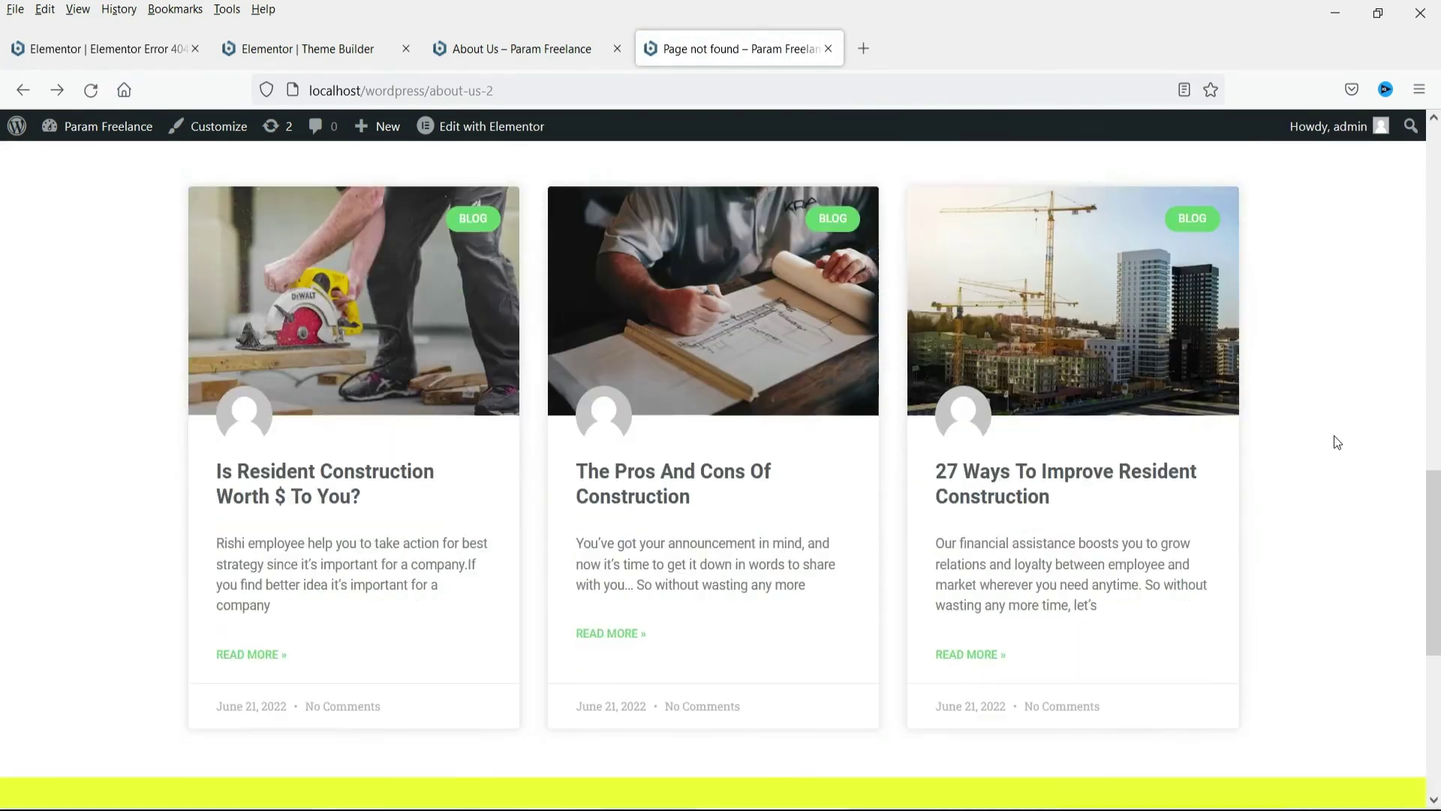
pyautogui.scroll(5, 1279, 481)
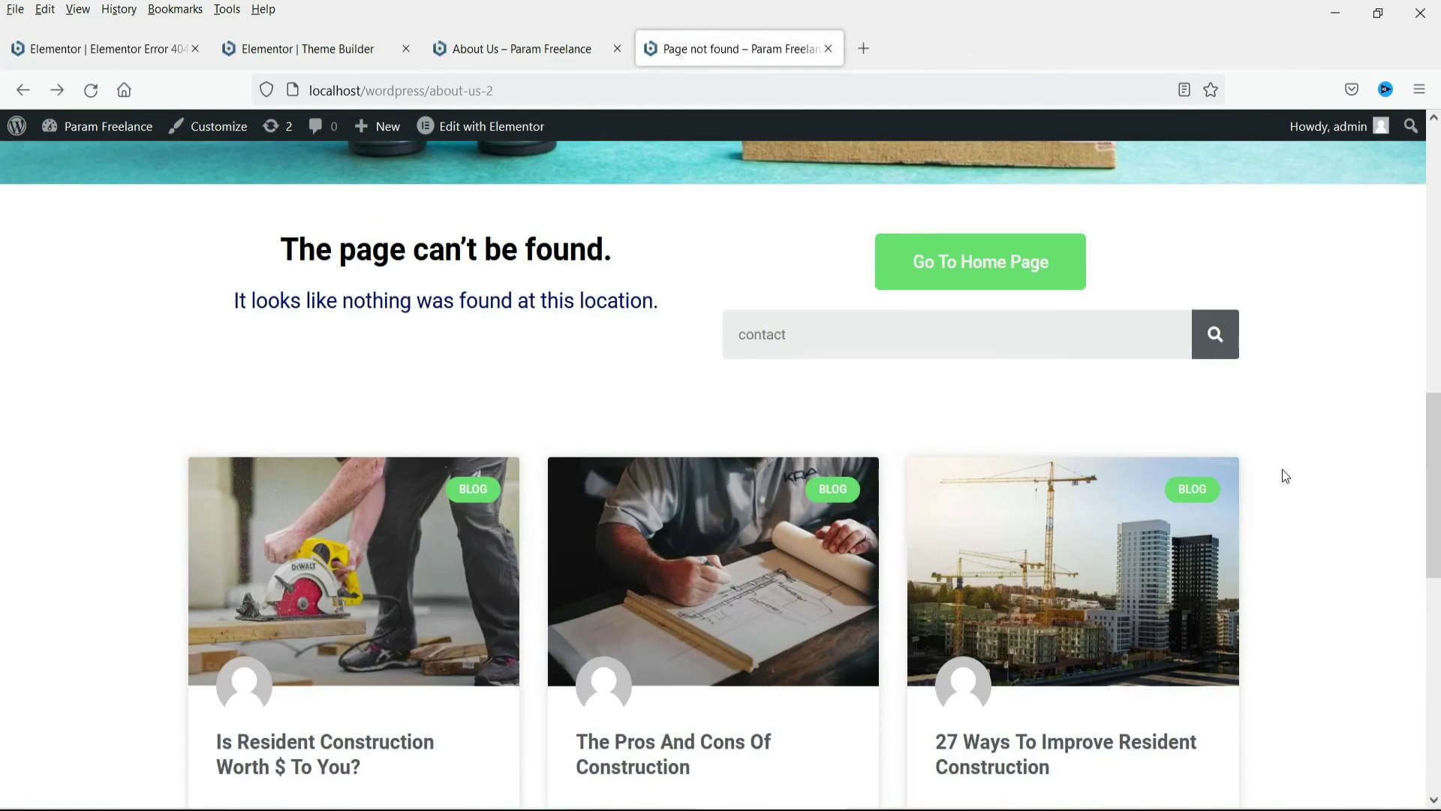
pyautogui.scroll(-6, 1275, 469)
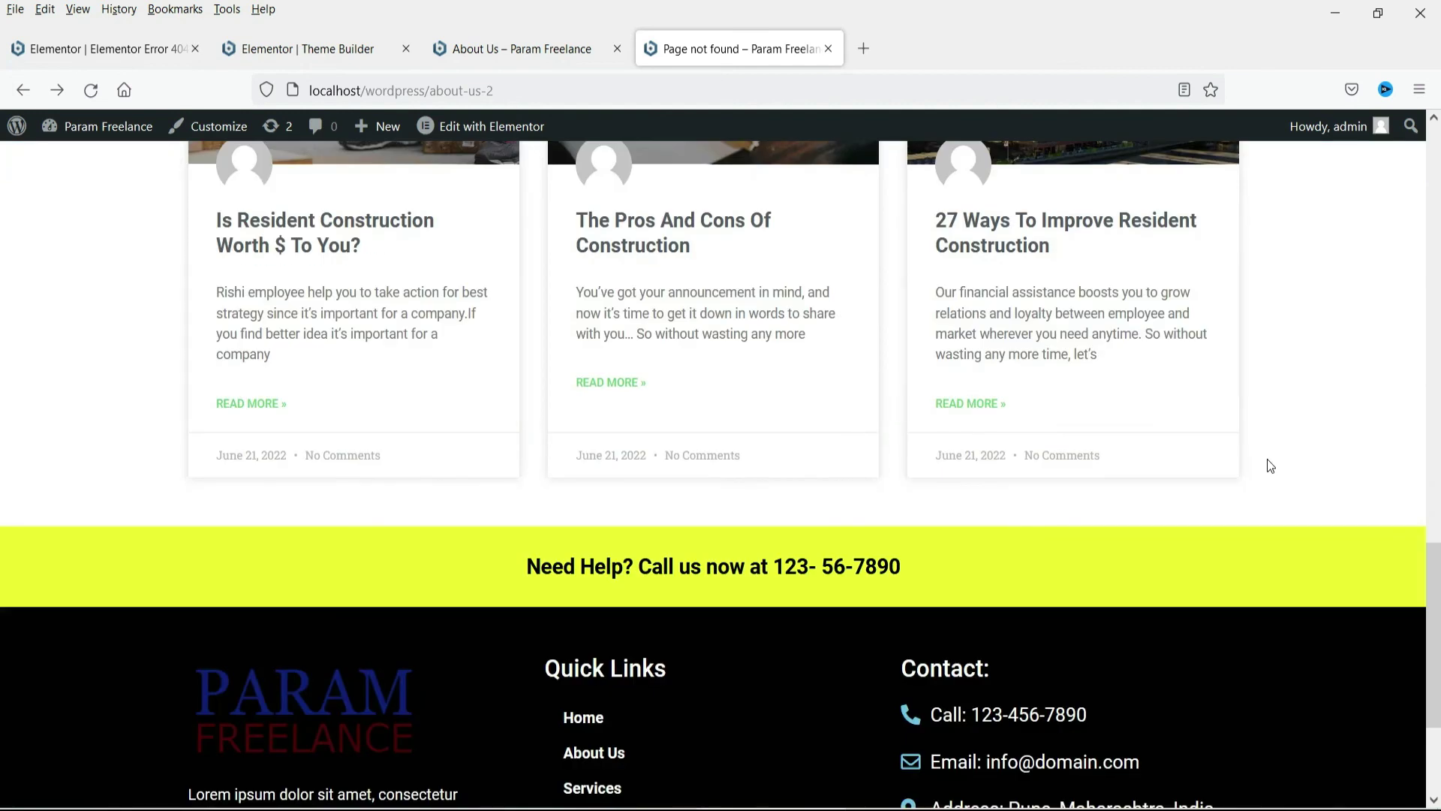